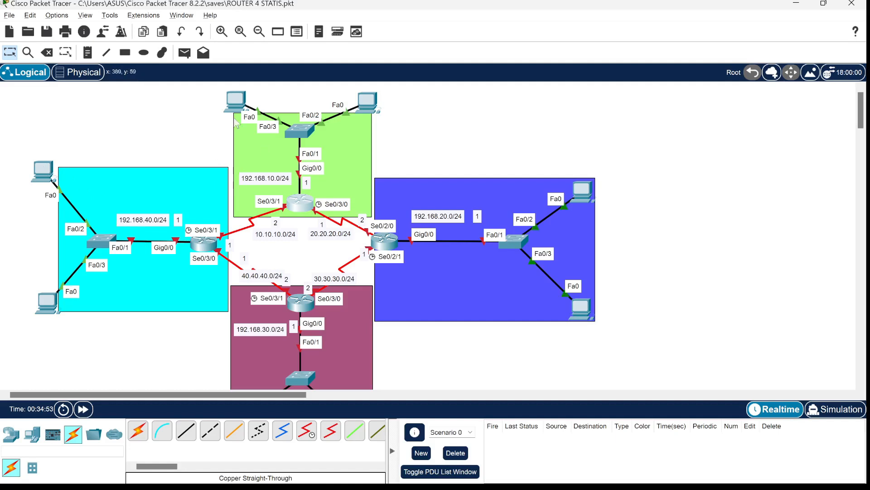
# In the CLI of the router in the green 192.168.10.0/24 area, enter global configuration mode and set the hostname to ROUTER1
pyautogui.moveTo(372, 111)
pyautogui.click(301, 205)
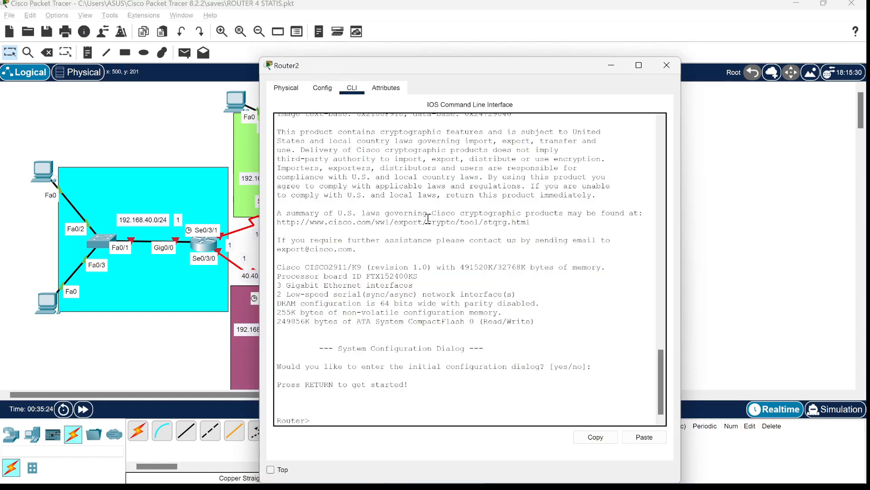
pyautogui.write('en')
pyautogui.press('Return')
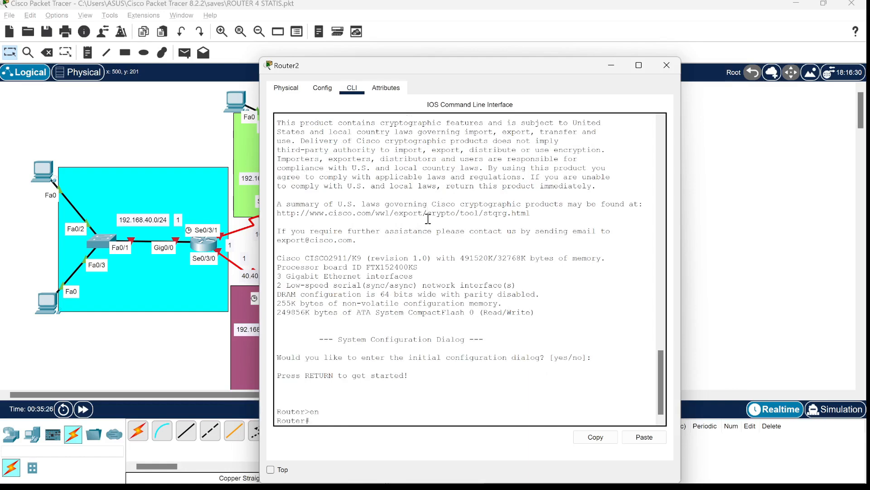
pyautogui.moveTo(308, 62); pyautogui.dragTo(442, 46)
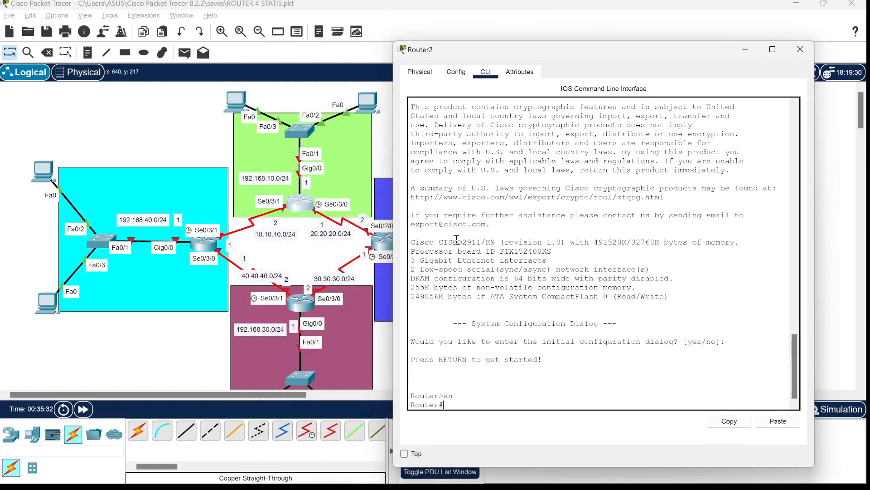
pyautogui.write('conf t')
pyautogui.press('Return')
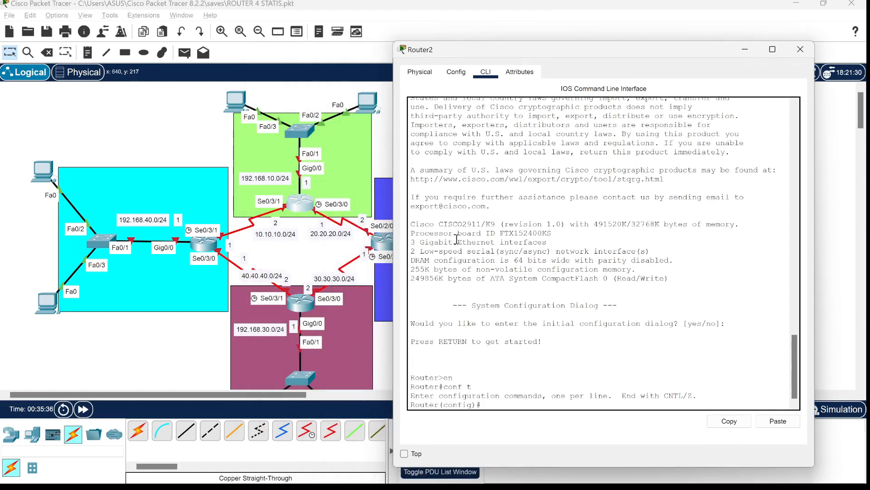
pyautogui.write('hostname ROUTER1')
pyautogui.press('Return')
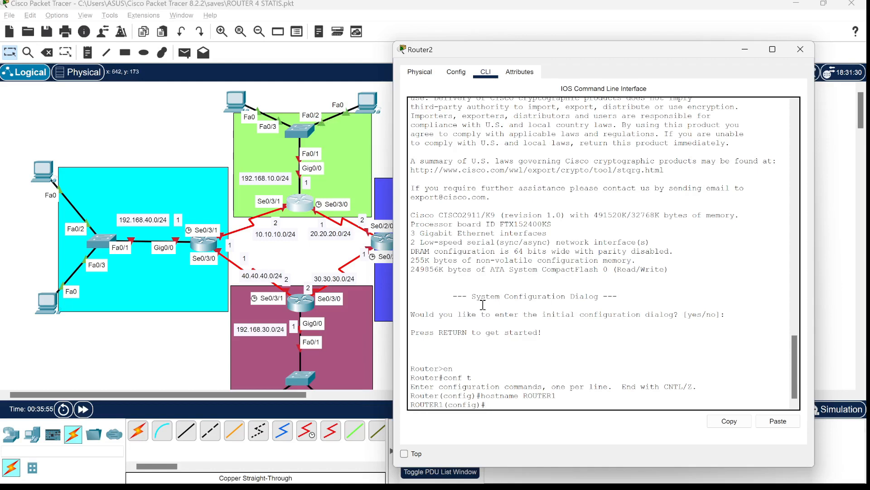
# Configure ROUTER1's gig0/0 interface with IP address 192.168.10.1 and mask 255.255.255.0, and enable it
pyautogui.write('t gig0')
pyautogui.write('/0')
pyautogui.press('Return')
pyautogui.write('ip ')
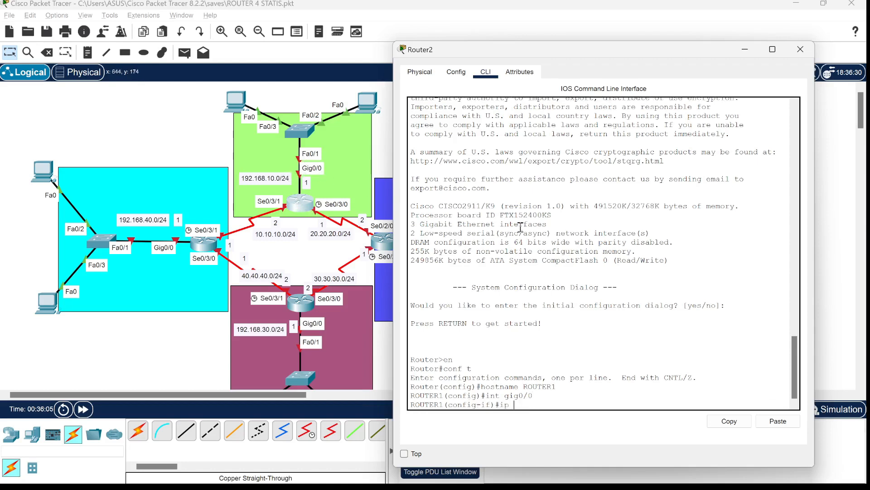
pyautogui.write('add 192.168.10.1 255.255.25')
pyautogui.write('5.0')
pyautogui.press('Return')
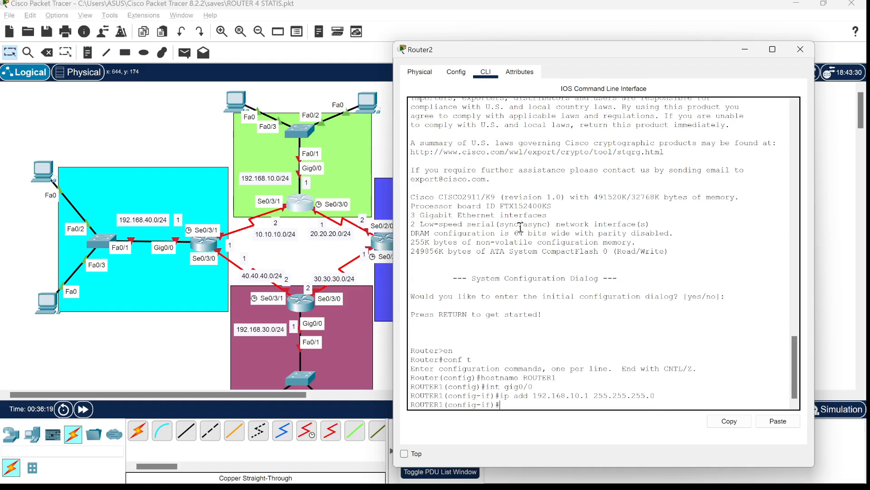
pyautogui.write('no shut')
pyautogui.press('Return')
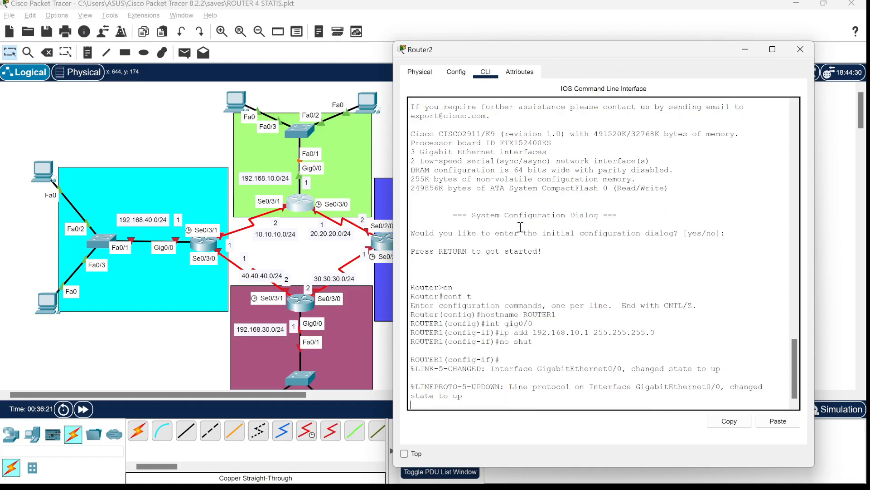
pyautogui.write('exit')
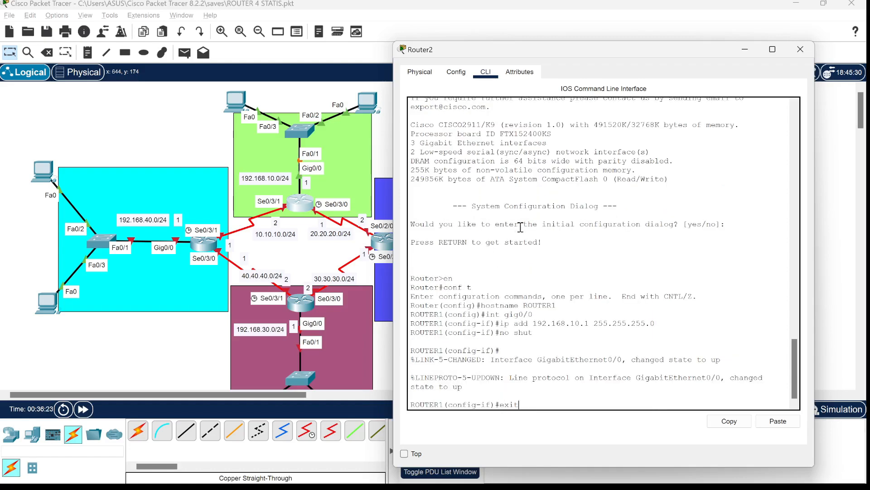
pyautogui.press('Return')
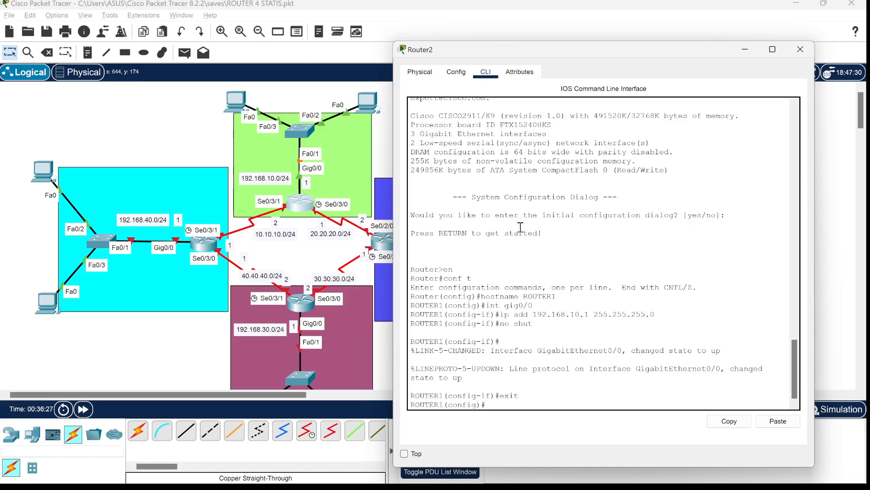
# Create DHCP pool router1 on ROUTER1 for network 192.168.10.0 255.255.255.0 with default router 192.168.10.1
pyautogui.write('ip dhcp pool router1')
pyautogui.press('Return')
pyautogui.write('net')
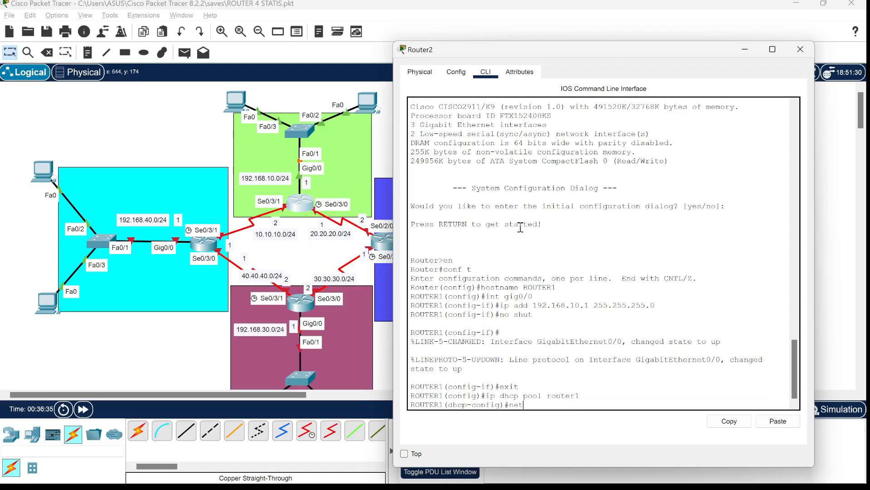
pyautogui.write(' 192.168.10.0 255.255.255.0')
pyautogui.press('Return')
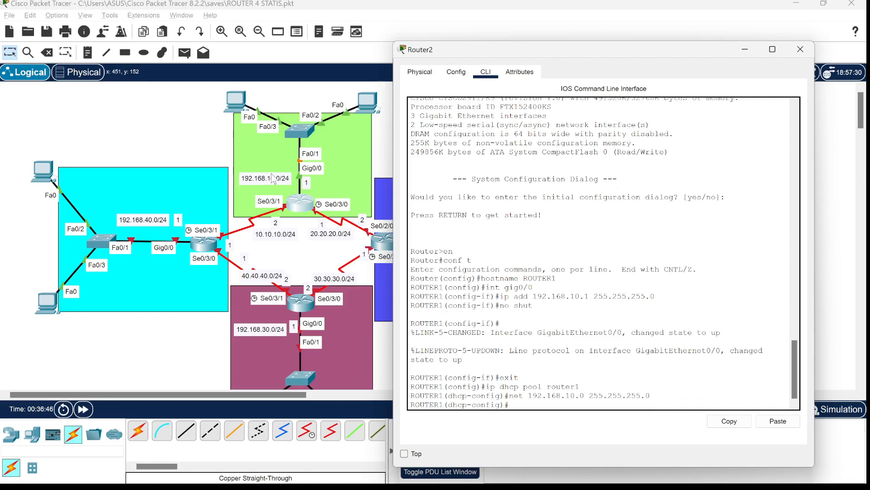
pyautogui.write('def 192.168.10.1')
pyautogui.press('Return')
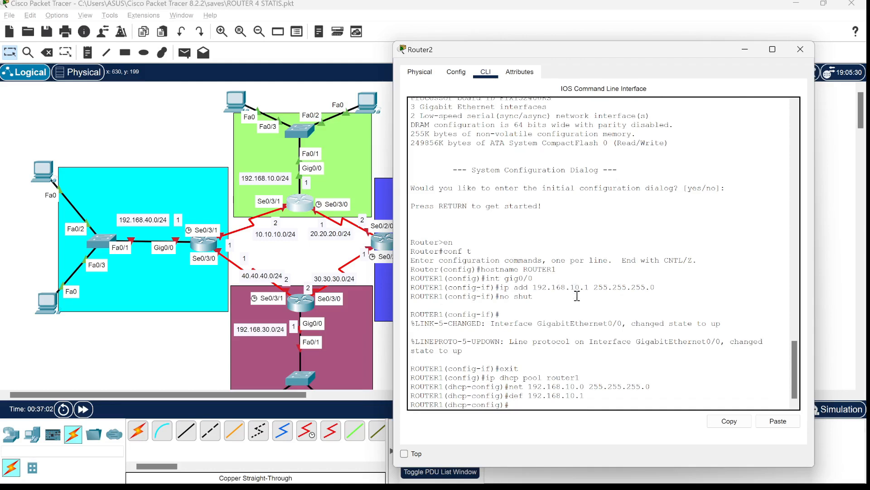
pyautogui.write('exit')
pyautogui.press('Return')
# Configure ROUTER1's se0/3/0 interface with IP address 20.20.20.1 and mask 255.255.255.0, and enable it
pyautogui.write('int')
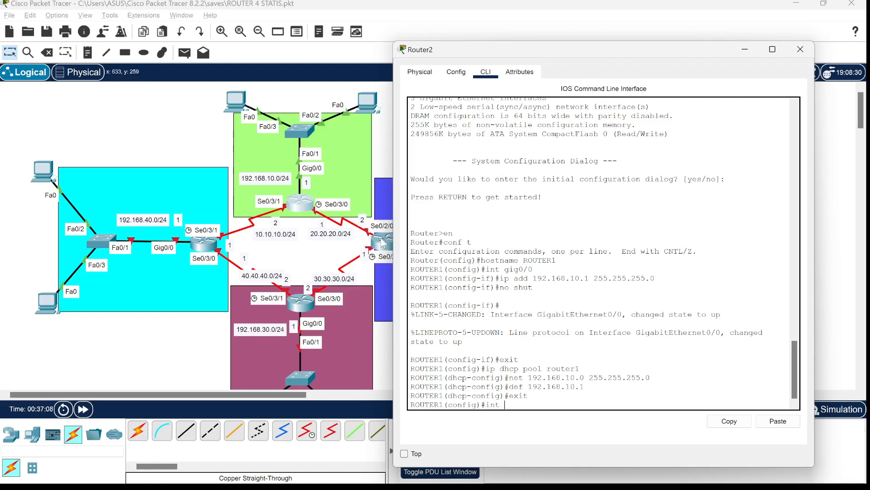
pyautogui.write(' se0/3/0')
pyautogui.press('Return')
pyautogui.write('ip add')
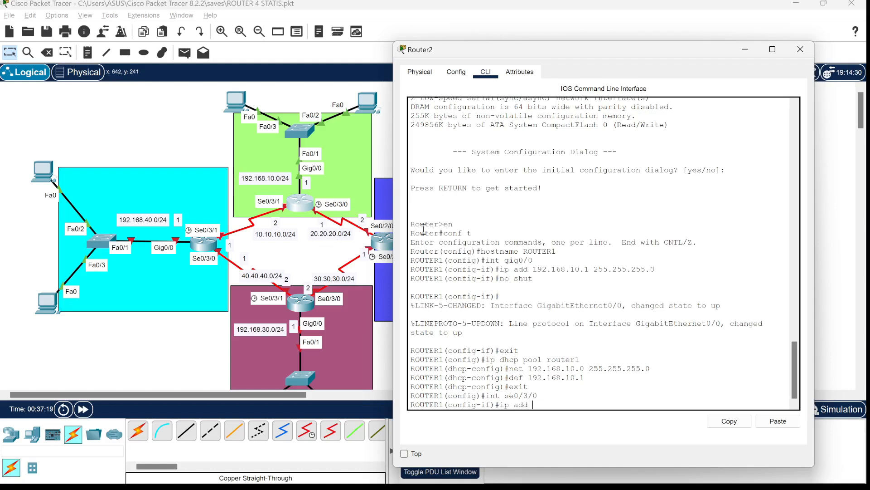
pyautogui.write('20.20.20.1 255.255.255.0')
pyautogui.press('Return')
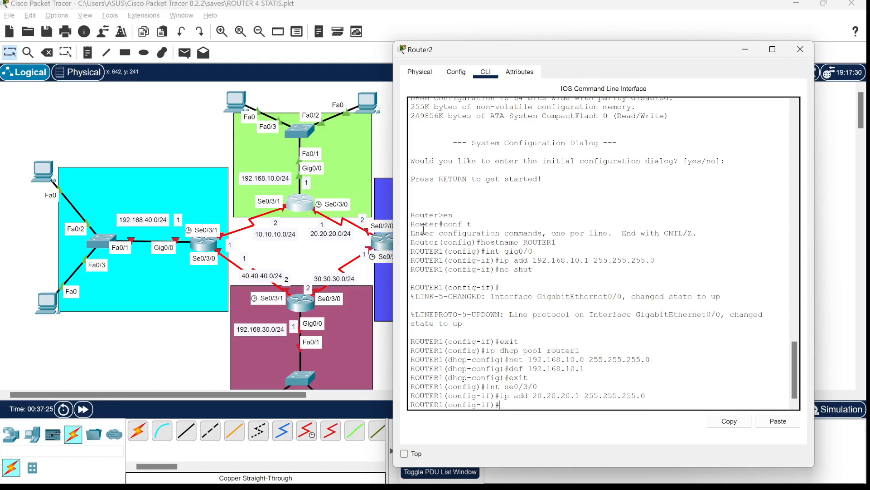
pyautogui.write('no shut')
pyautogui.press('Return')
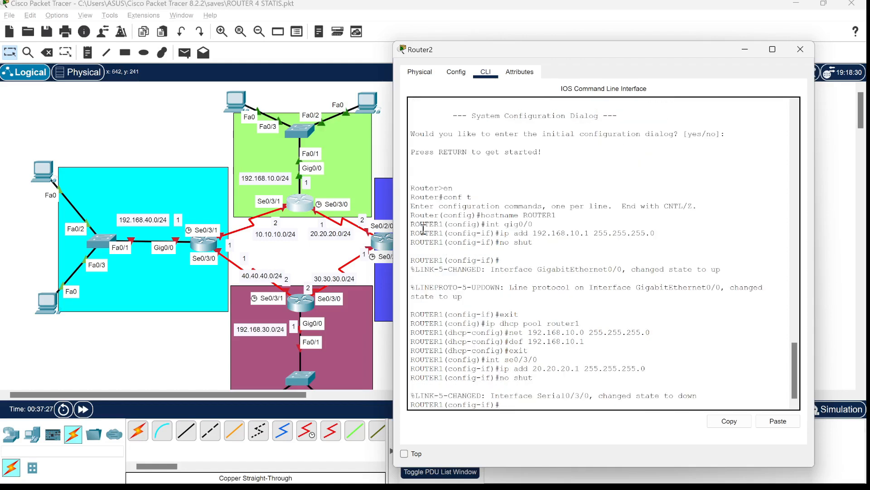
pyautogui.write('exit')
pyautogui.press('Return')
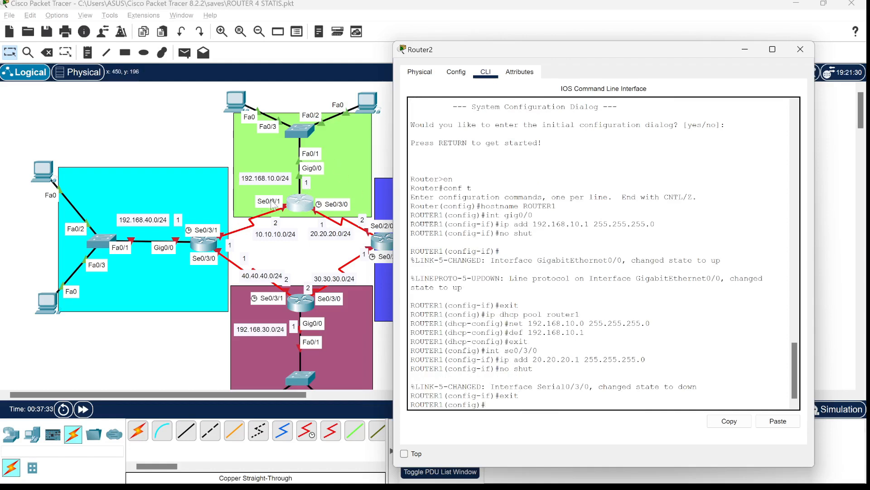
# Configure ROUTER1's se0/3/1 interface with IP address 10.10.10.2 and mask 255.255.255.0, and enable it
pyautogui.write('int se0/3/1')
pyautogui.press('Return')
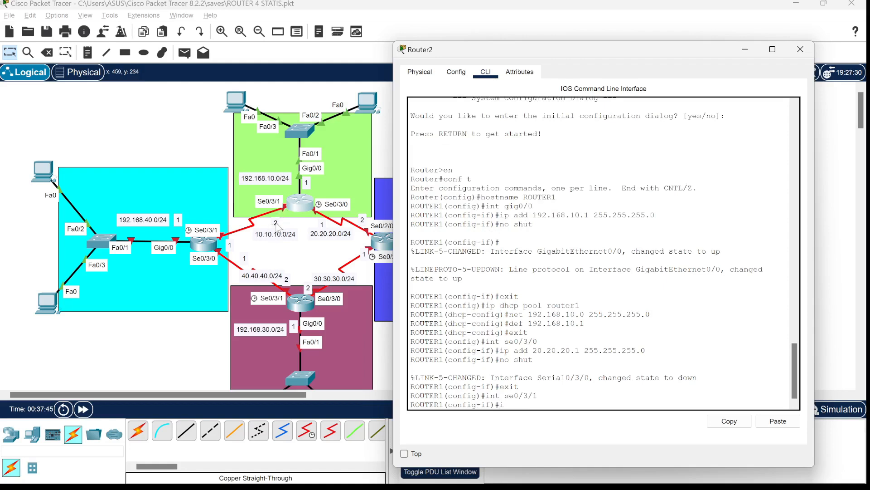
pyautogui.write('p add 10.10.10.2 255.255.255.0')
pyautogui.press('Return')
pyautogui.write('no shut')
pyautogui.press('Return')
pyautogui.write('e')
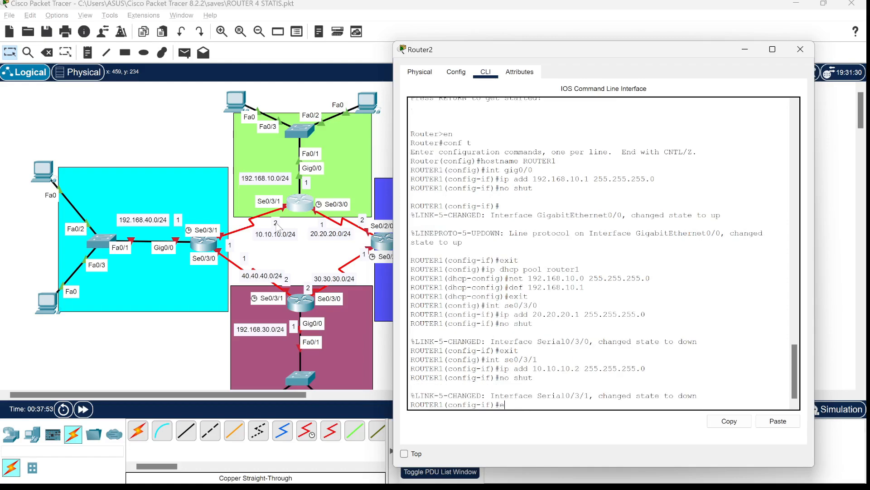
pyautogui.write('xitet')
pyautogui.press('Return')
# Save ROUTER1's configuration with write and display its brief IP interface summary
pyautogui.write('exit')
pyautogui.press('Return')
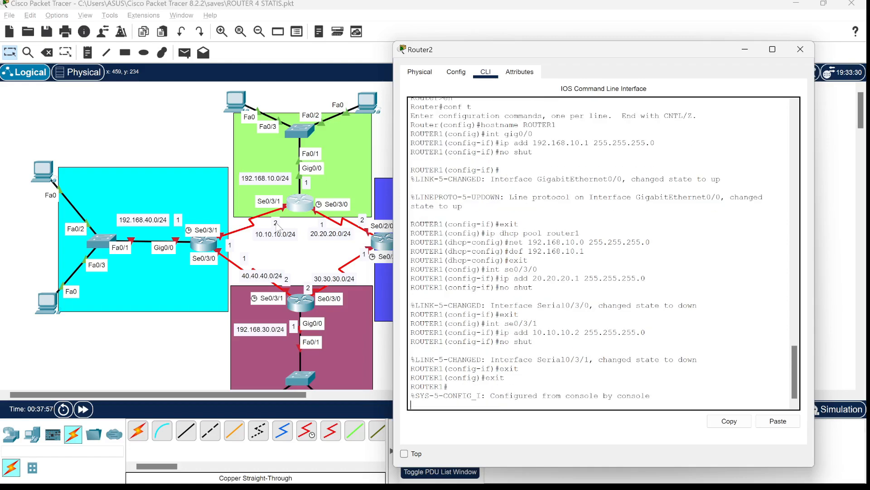
pyautogui.write('write')
pyautogui.press('Return')
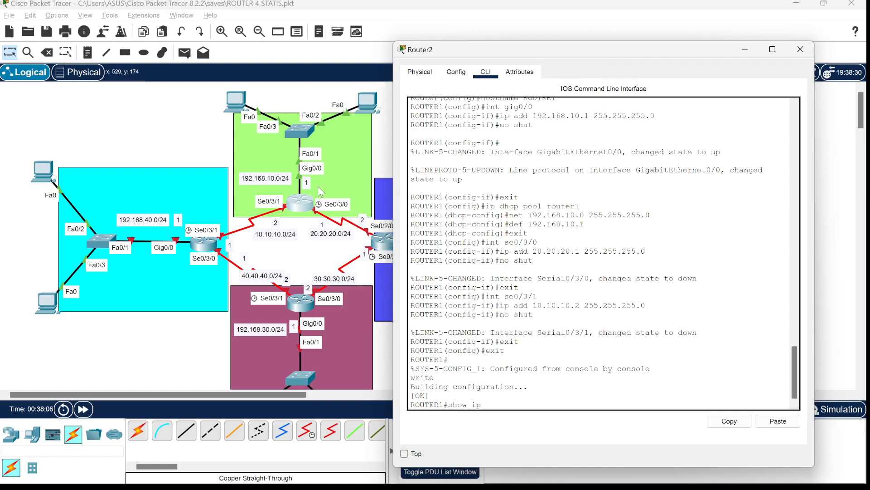
pyautogui.write('interface brief')
pyautogui.press('Return')
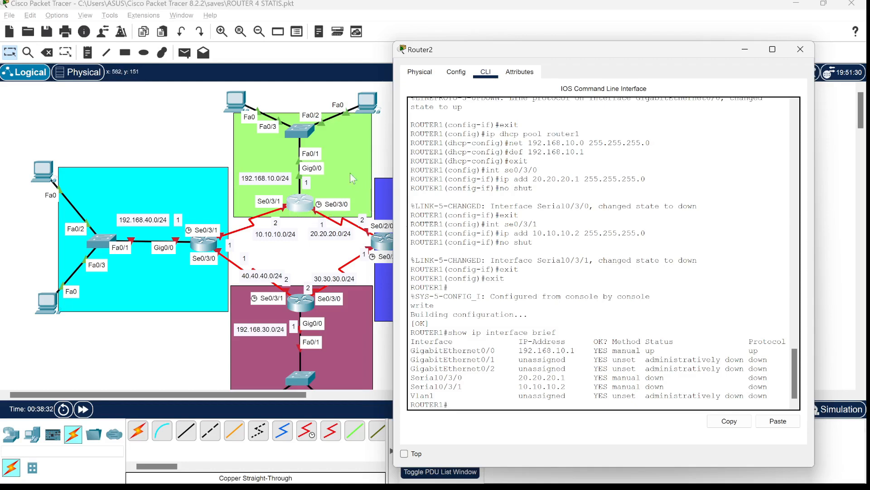
# Set PC7, connected to switch port Fa0/3 in the green area, to obtain its IPv4 configuration through DHCP
pyautogui.click(236, 101)
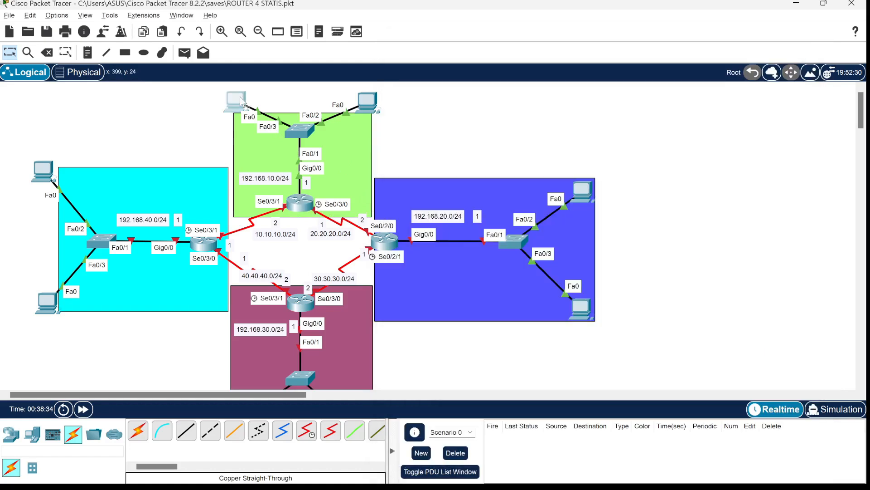
pyautogui.click(357, 88)
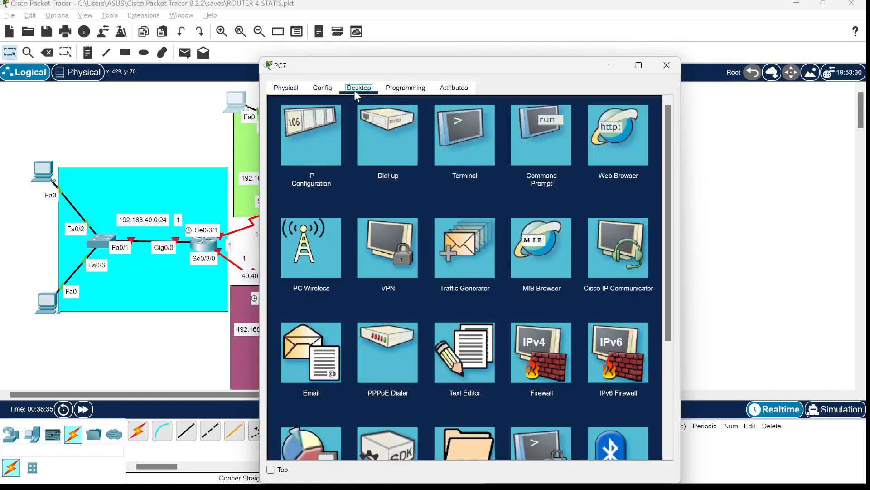
pyautogui.click(312, 141)
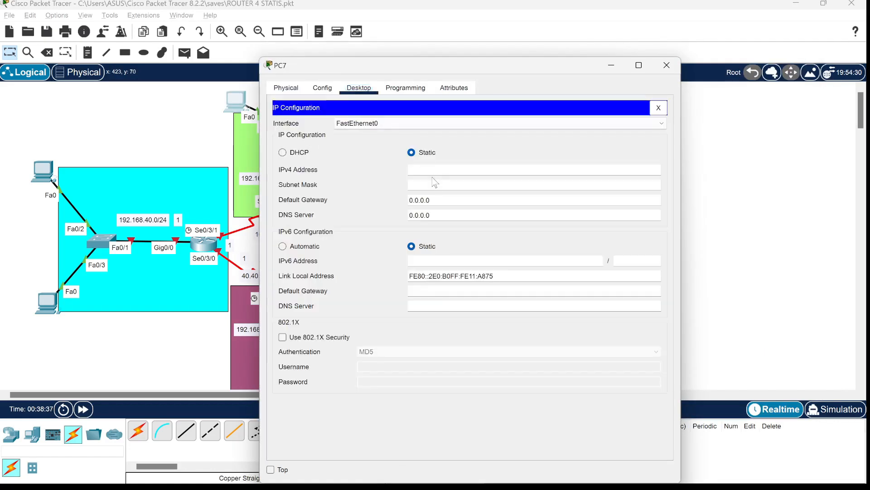
pyautogui.click(282, 152)
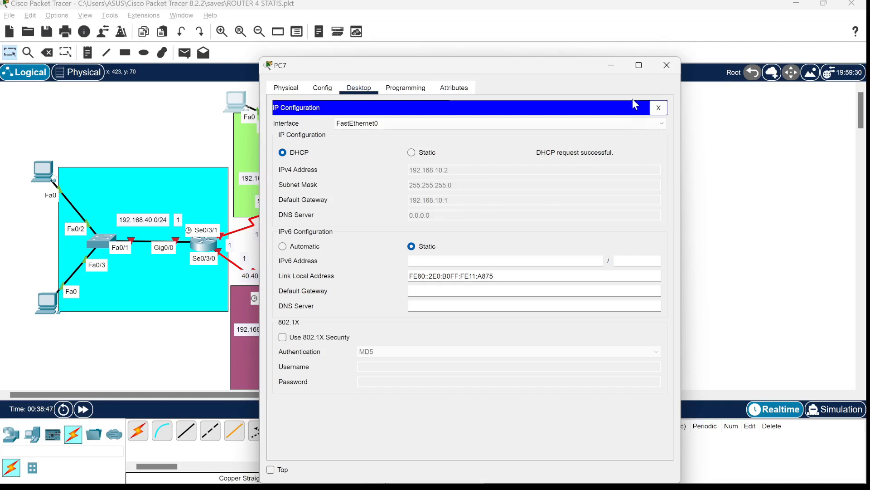
pyautogui.click(658, 108)
pyautogui.click(667, 65)
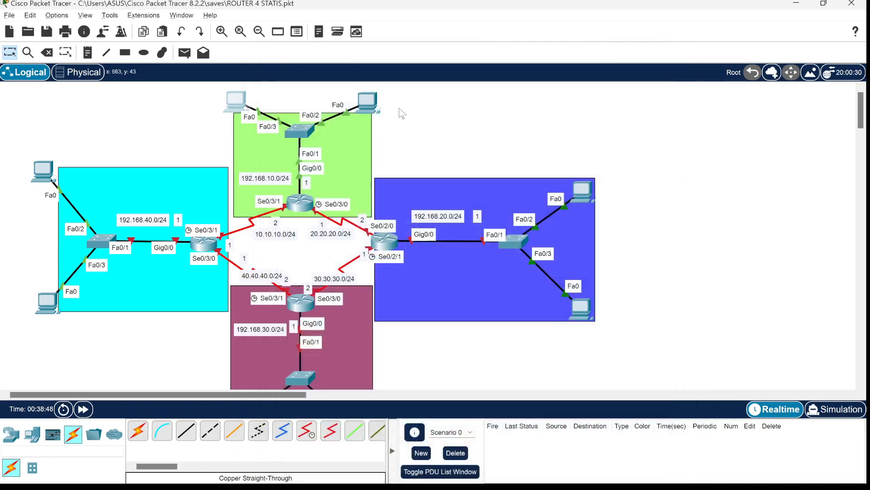
# Set PC6, connected to switch port Fa0/2 in the green area, to obtain its IPv4 configuration through DHCP
pyautogui.click(368, 104)
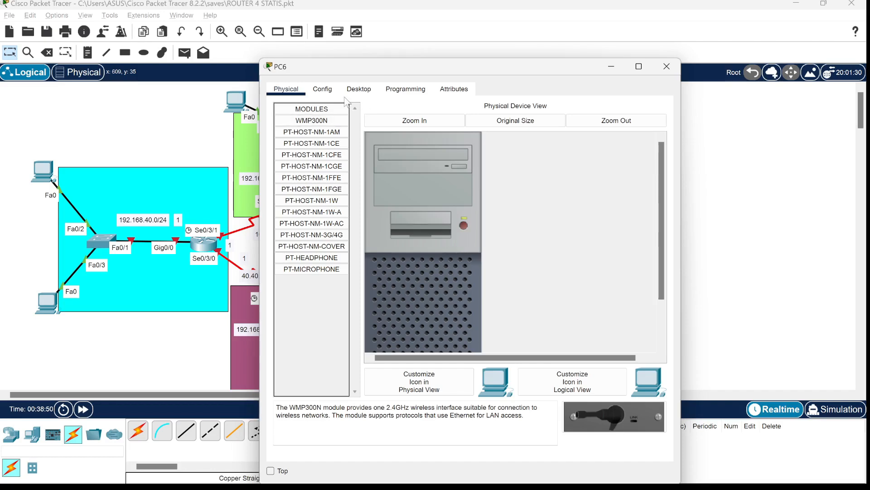
pyautogui.click(356, 89)
pyautogui.click(326, 127)
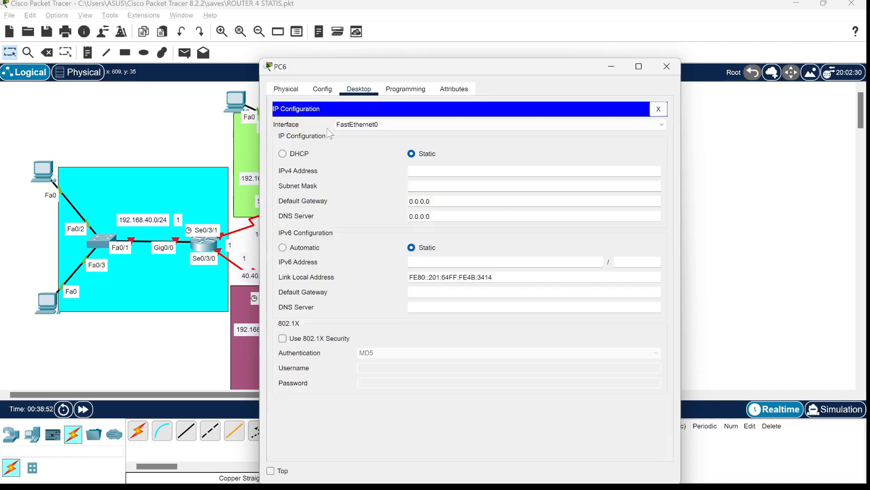
pyautogui.click(294, 153)
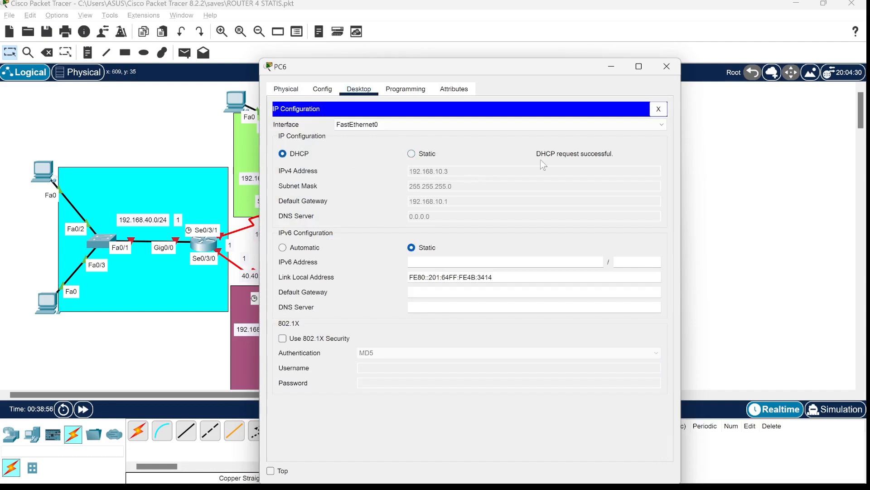
pyautogui.click(667, 67)
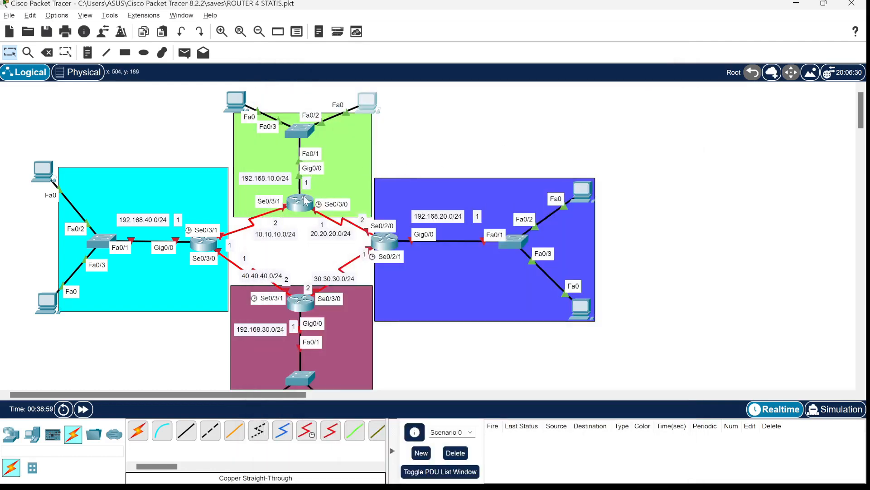
pyautogui.moveTo(186, 90); pyautogui.dragTo(374, 158)
pyautogui.click(420, 168)
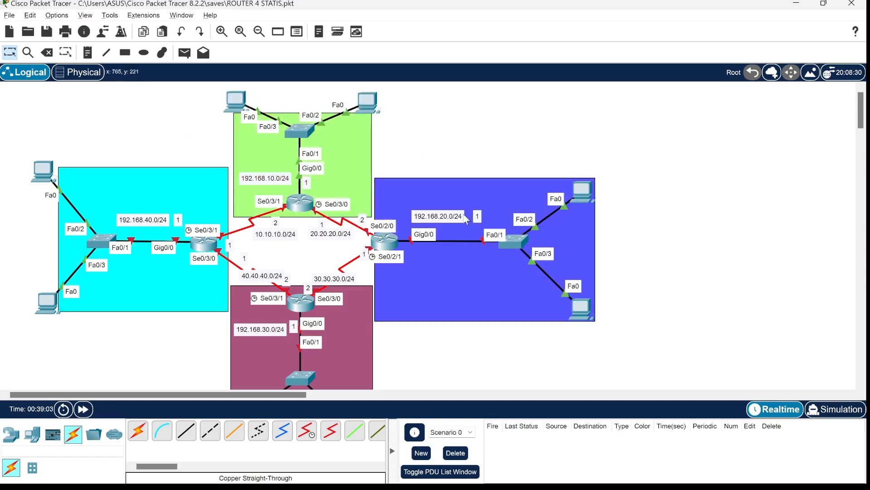
# Enter global configuration mode on the router connected to the blue 192.168.20.0/24 area and set its hostname to ROUTER2
pyautogui.click(391, 243)
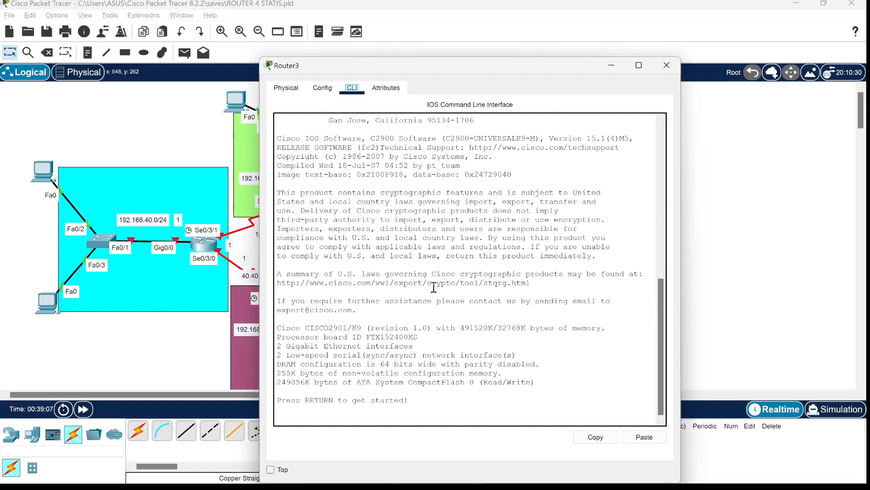
pyautogui.press('Return')
pyautogui.write('er>e')
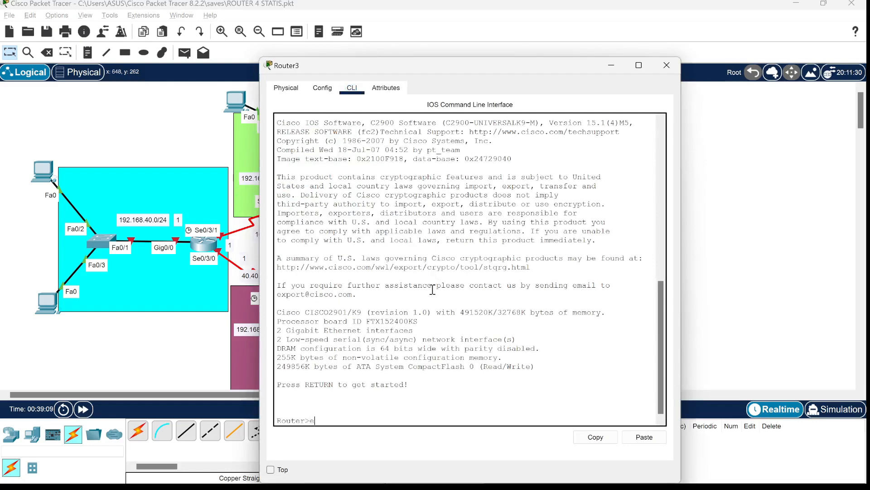
pyautogui.write('n')
pyautogui.press('Return')
pyautogui.write('conf t')
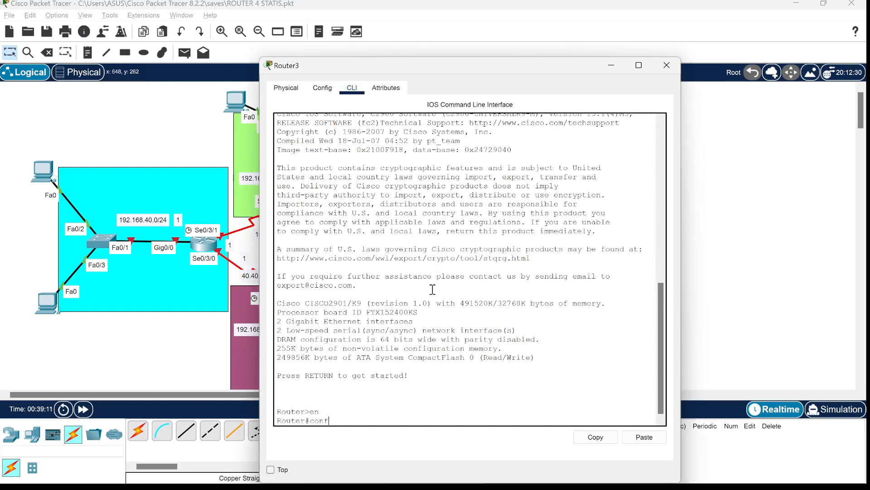
pyautogui.press('Return')
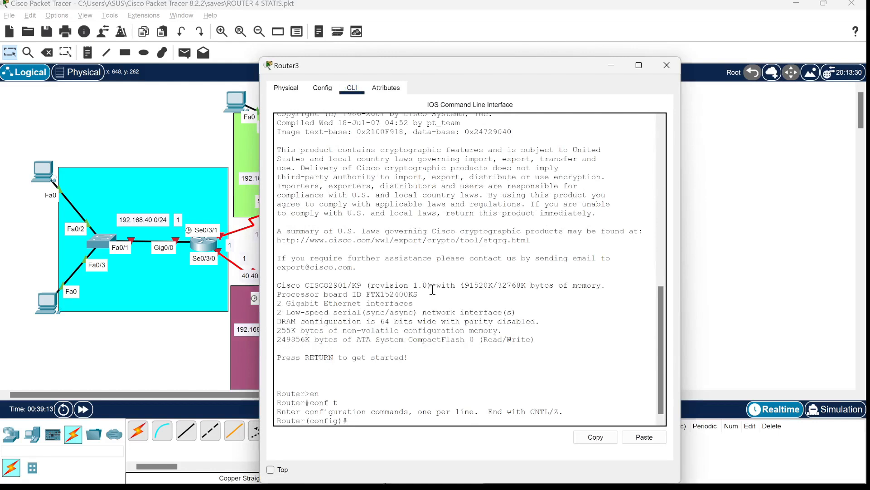
pyautogui.write('hostname ROUTER2')
pyautogui.press('Return')
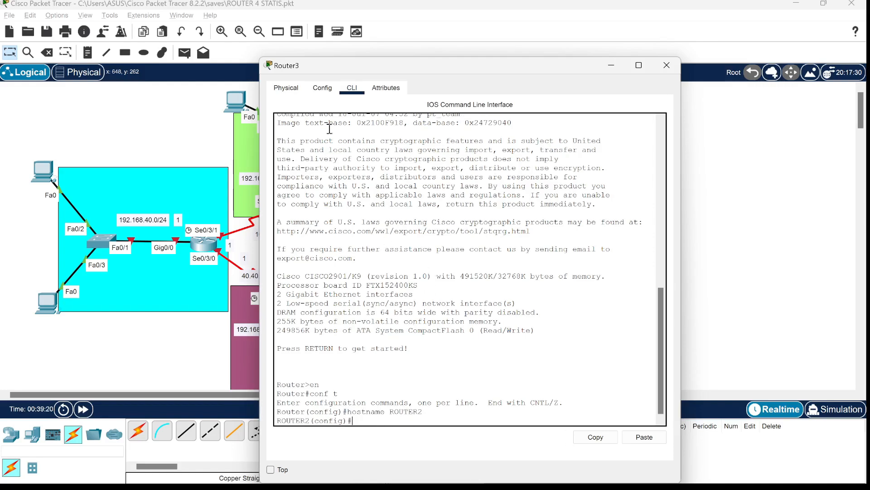
# Configure ROUTER2's gig0/0 interface with IP address 192.168.20.1 and mask 255.255.255.0, and enable it
pyautogui.moveTo(305, 79); pyautogui.dragTo(511, 35)
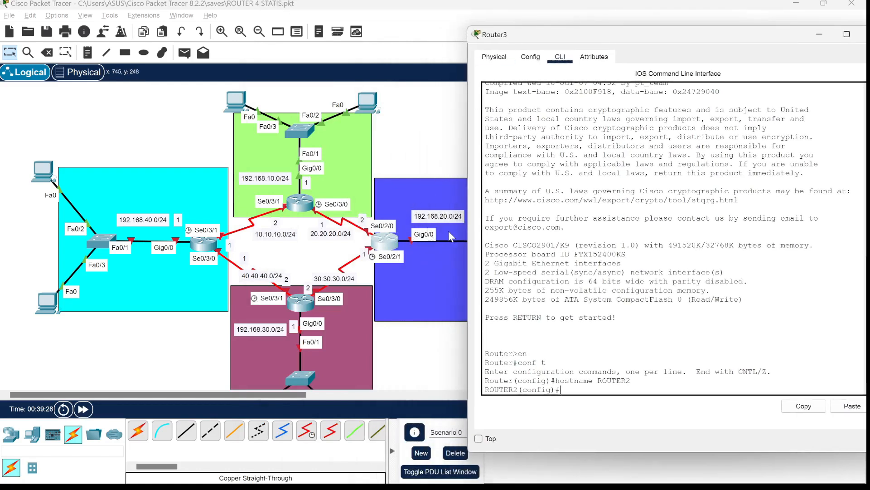
pyautogui.write('ingt gig0/0')
pyautogui.press('Return')
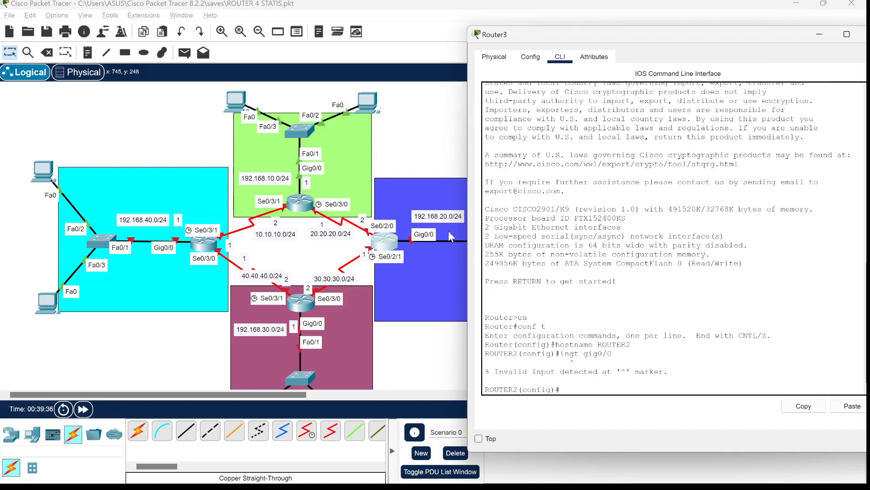
pyautogui.press('Up')
pyautogui.press('BackSpace')
pyautogui.press('Return')
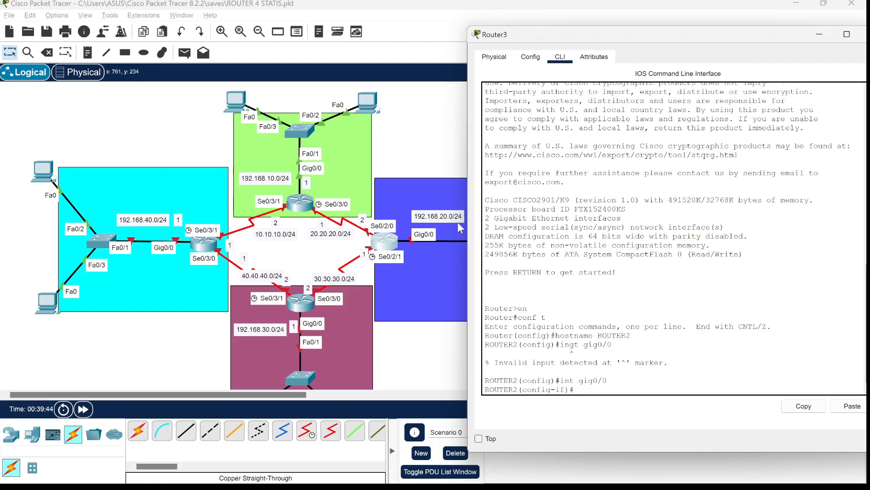
pyautogui.moveTo(510, 35); pyautogui.dragTo(473, 42)
pyautogui.write('ip ')
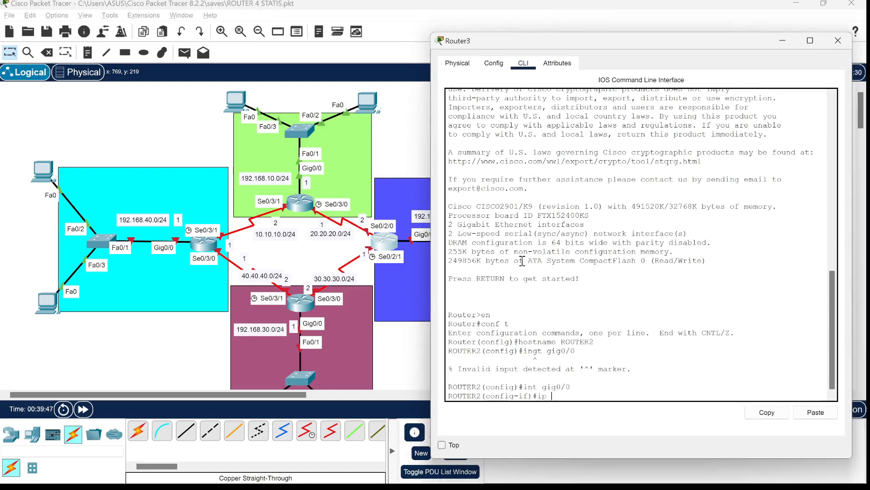
pyautogui.write('add 192.168.20.1 255.255.255.0')
pyautogui.press('Return')
pyautogui.write('no sh')
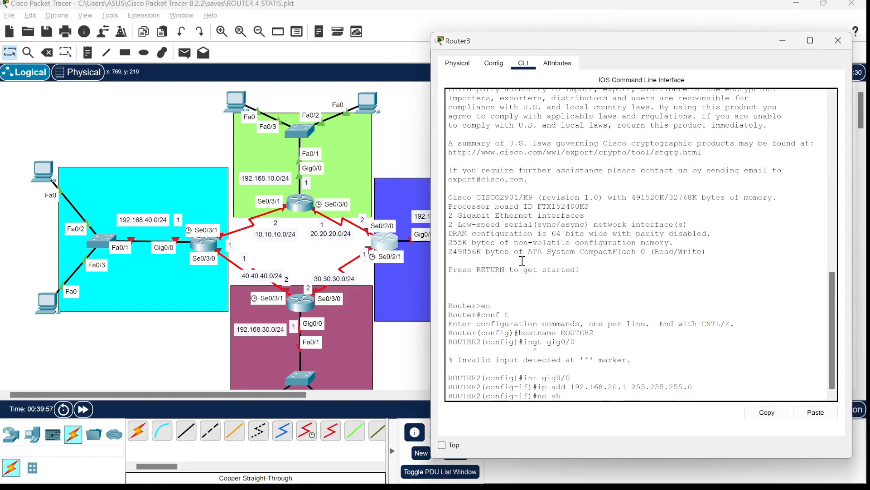
pyautogui.write('ut')
pyautogui.press('Return')
pyautogui.write('exit')
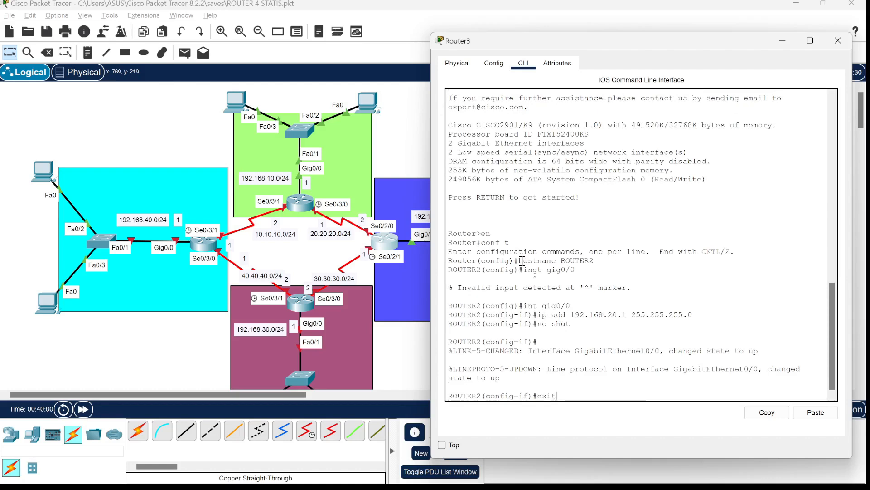
pyautogui.press('Return')
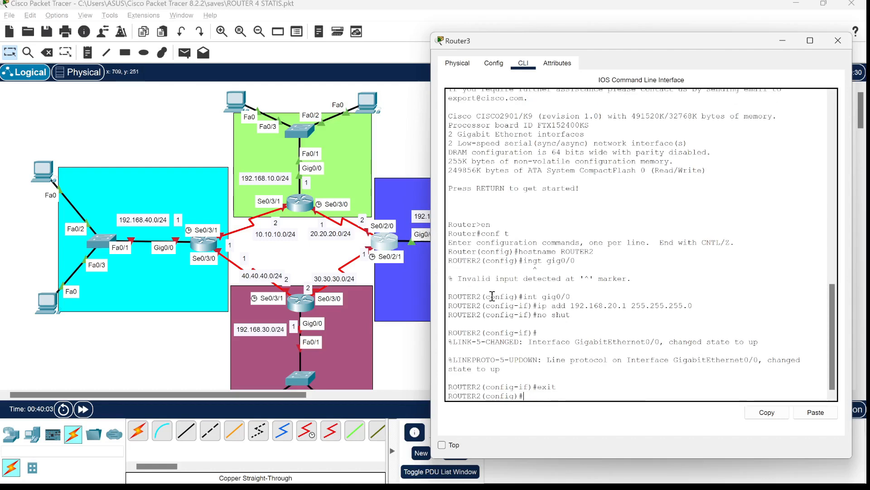
# Create DHCP pool ROUTER2 for network 192.168.20.0 255.255.255.0 with default router 192.168.20.1
pyautogui.write('ip dhcp pool ROURE')
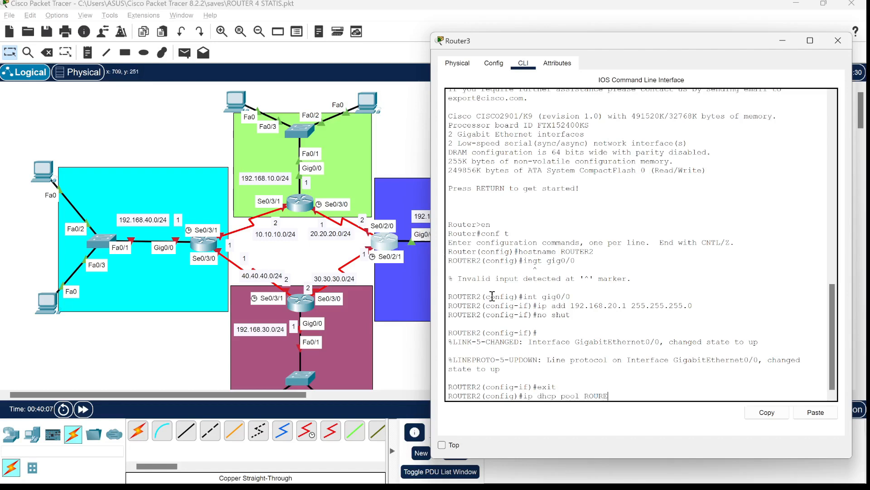
pyautogui.press('BackSpace')
pyautogui.press('BackSpace')
pyautogui.write('TER2')
pyautogui.press('Return')
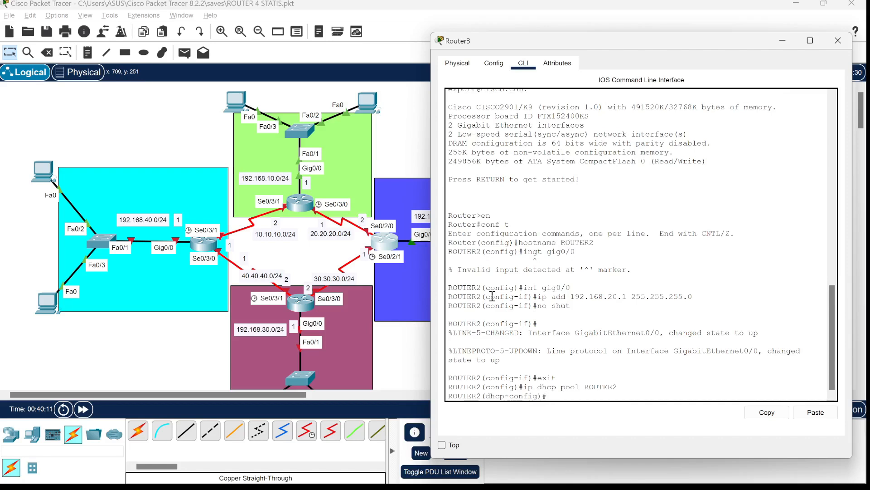
pyautogui.write('net 192.168.20.0 255.255.255.0')
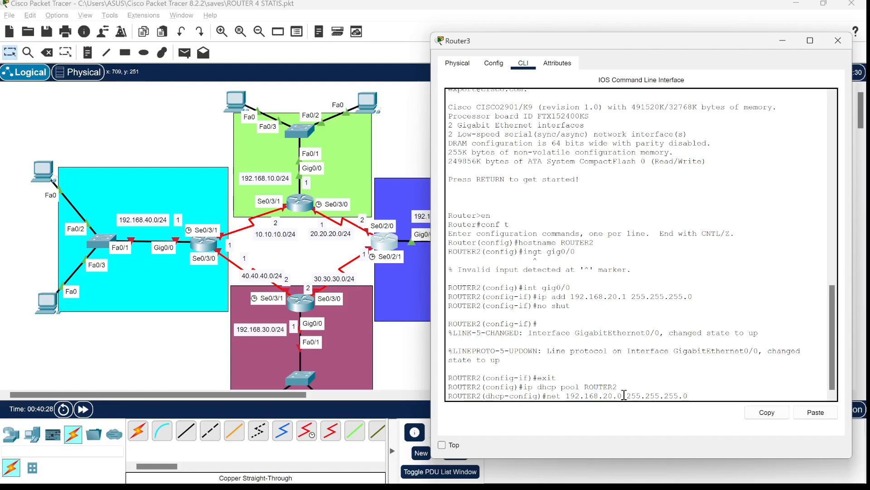
pyautogui.press('Return')
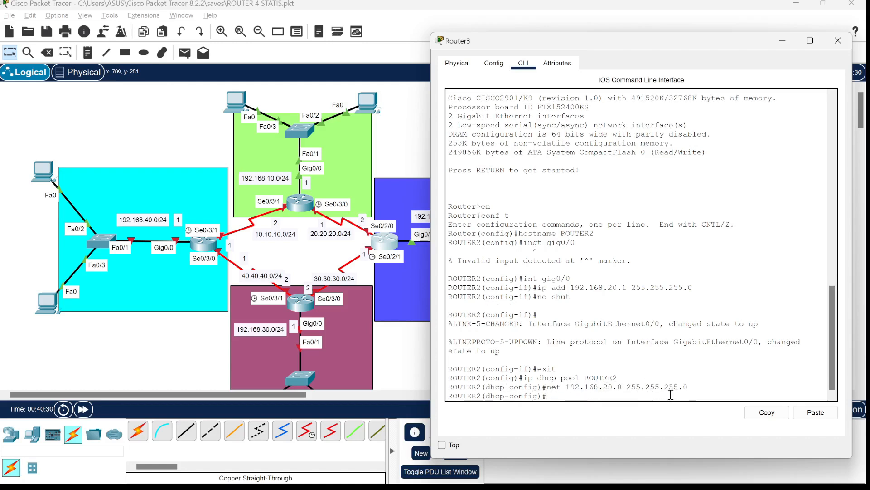
pyautogui.write('def 192.168.20.1')
pyautogui.press('Return')
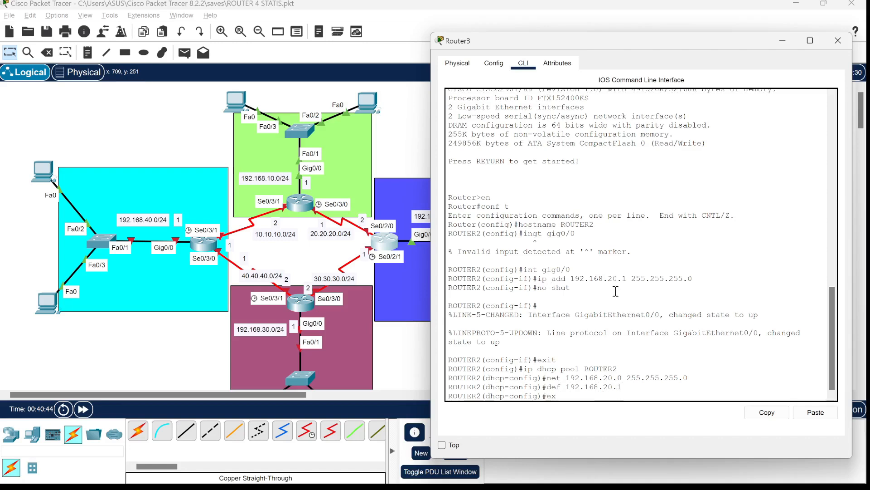
pyautogui.write('exit')
pyautogui.press('Return')
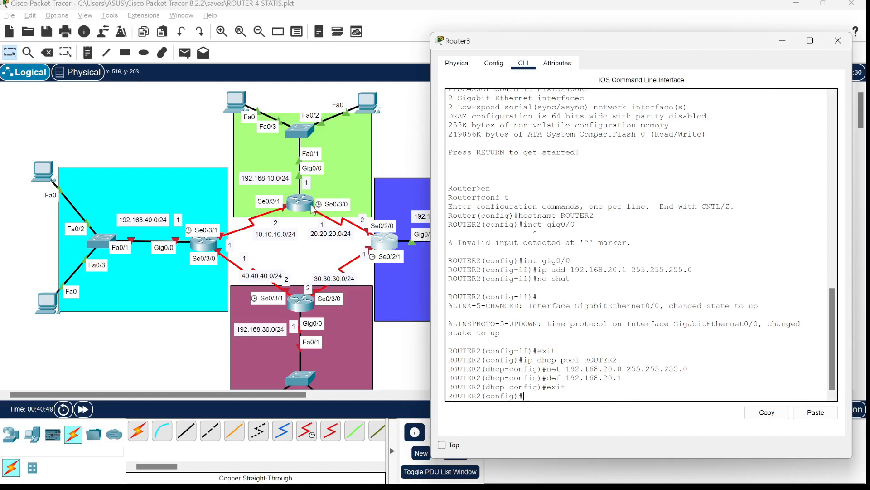
# Configure ROUTER2's se0/2/0 interface with IP address 20.20.20.2 and mask 255.255.255.0, and enable it
pyautogui.write('se0/2/0')
pyautogui.press('Return')
pyautogui.write('ip add')
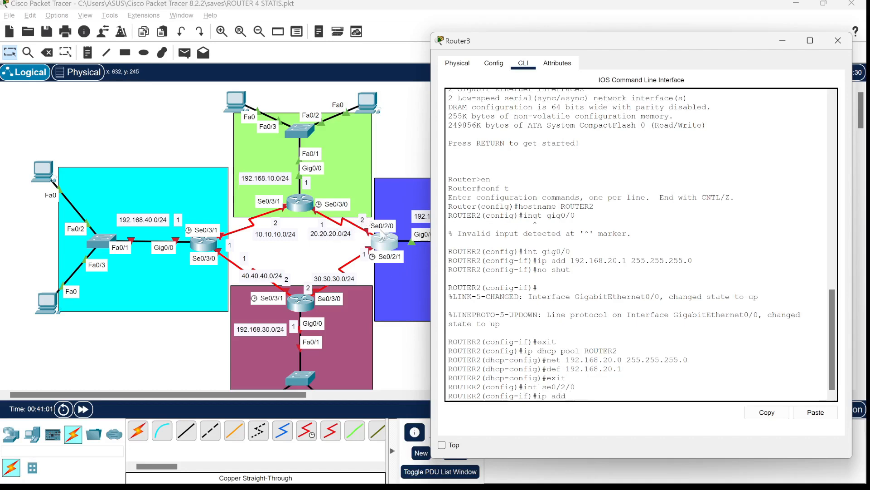
pyautogui.write(' 20.20.20.2 255.255.255.0')
pyautogui.press('Return')
pyautogui.write('no shut')
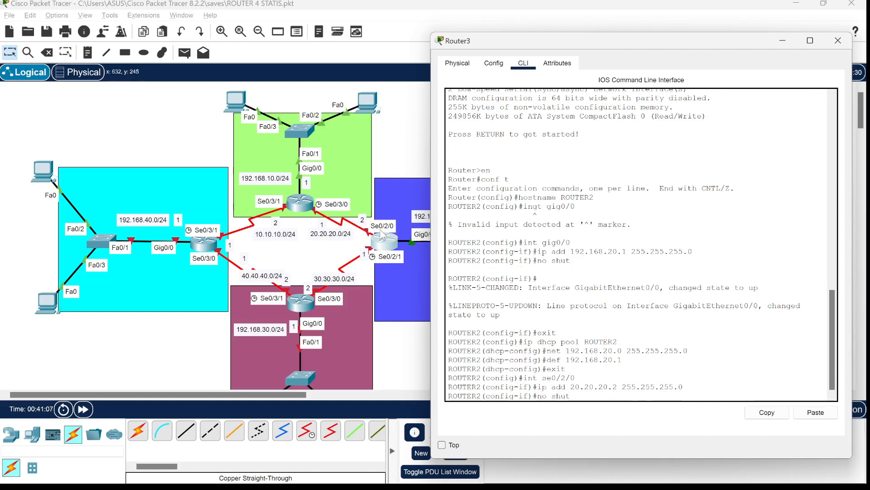
pyautogui.press('Return')
pyautogui.write('exit')
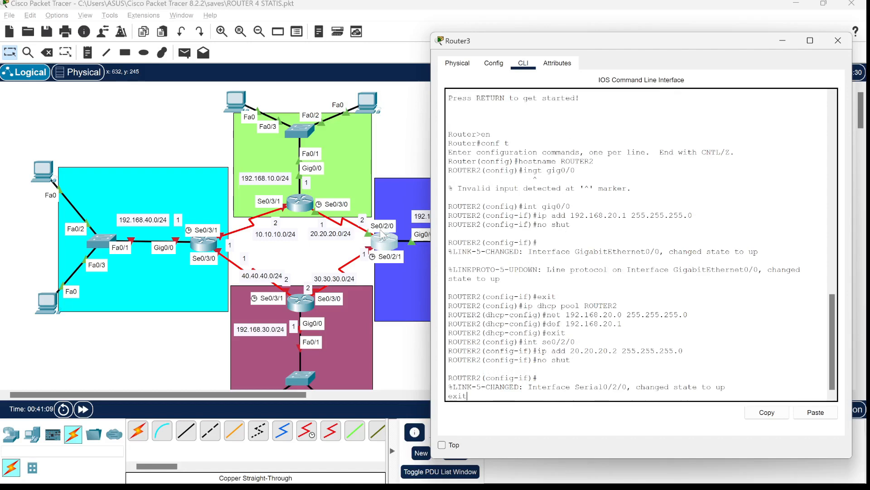
pyautogui.press('Return')
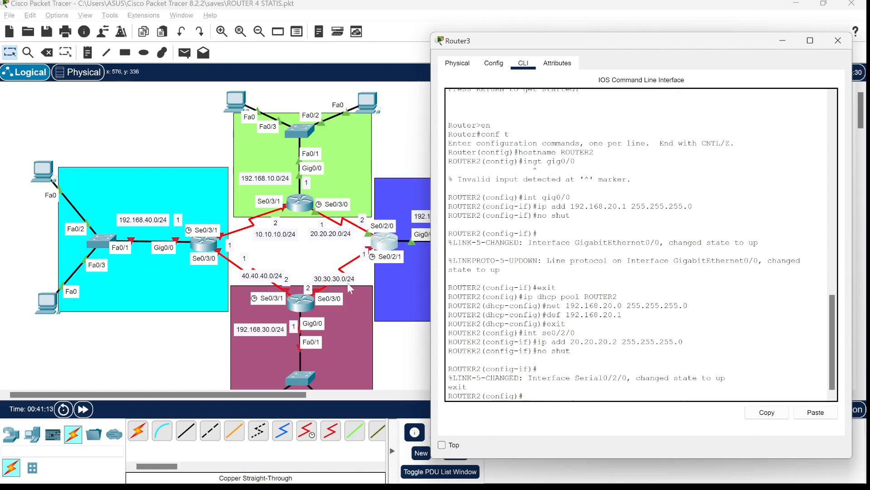
pyautogui.press('Return')
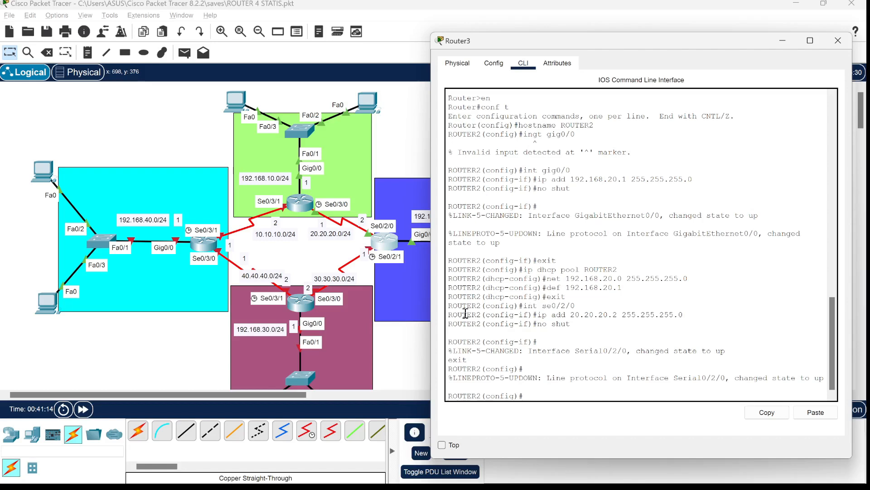
# Configure ROUTER2's se0/2/1 interface with IP address 30.30.30.1 and mask 255.255.255.0, and enable it
pyautogui.write('int se0/2/1')
pyautogui.press('Return')
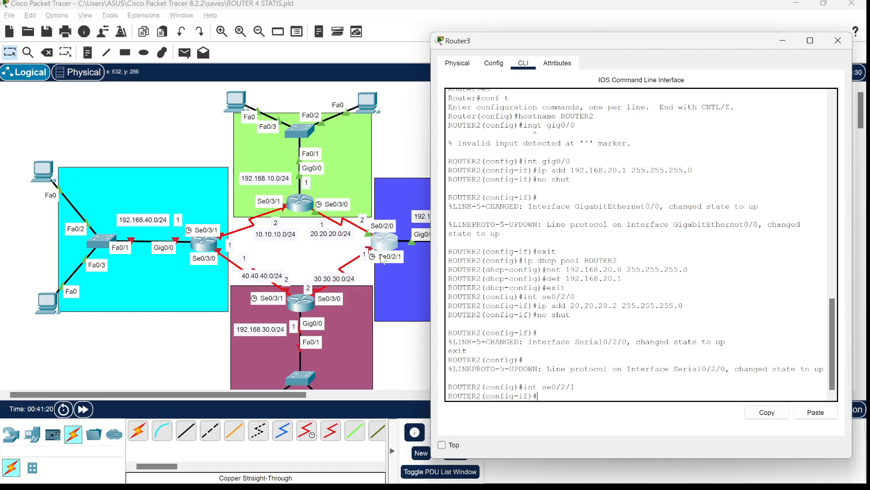
pyautogui.write('ip add 30.30.30.1 255.255.255.0')
pyautogui.press('Return')
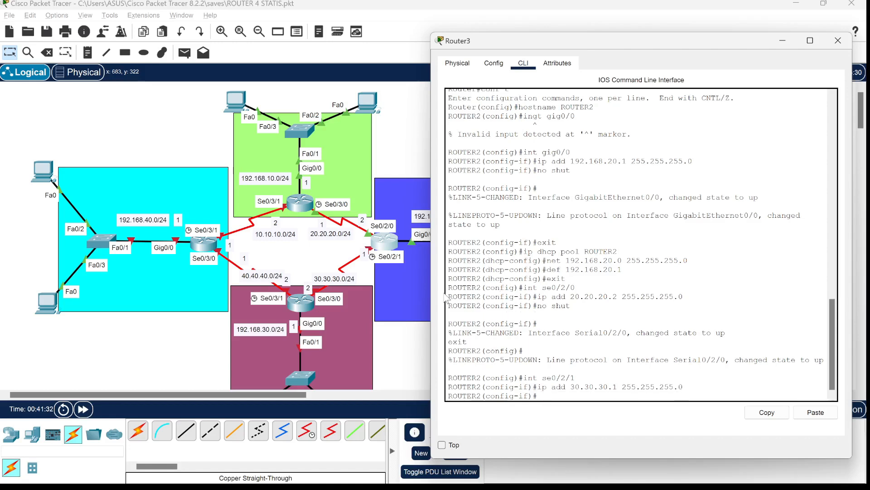
pyautogui.write('no shut')
pyautogui.press('Return')
pyautogui.write('exit')
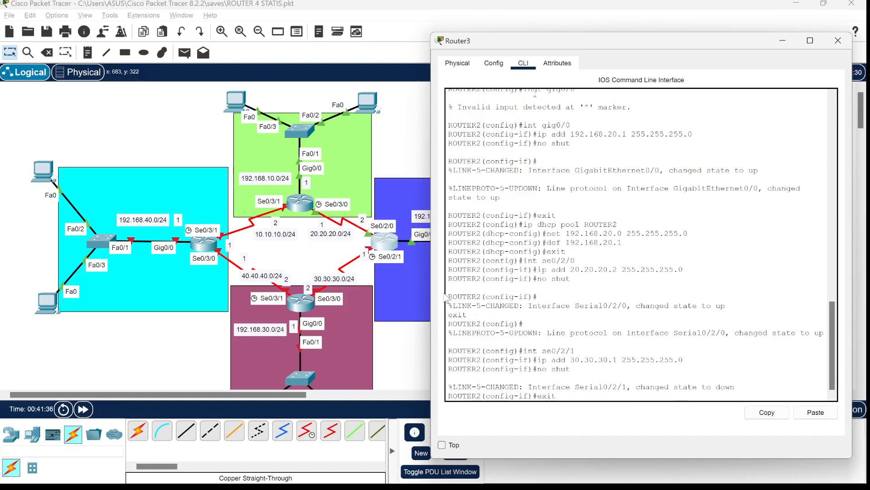
pyautogui.press('Return')
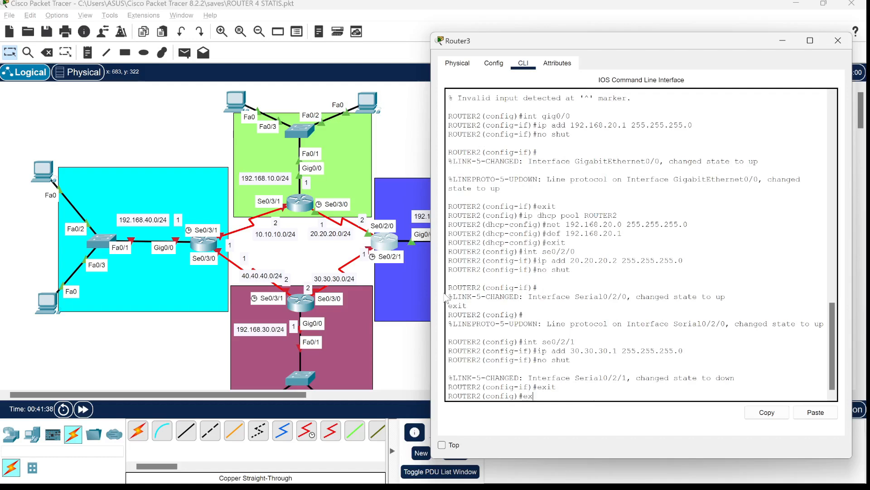
# Leave configuration mode, save ROUTER2's configuration with write, and close the router's window
pyautogui.write('exit')
pyautogui.press('Return')
pyautogui.write('write')
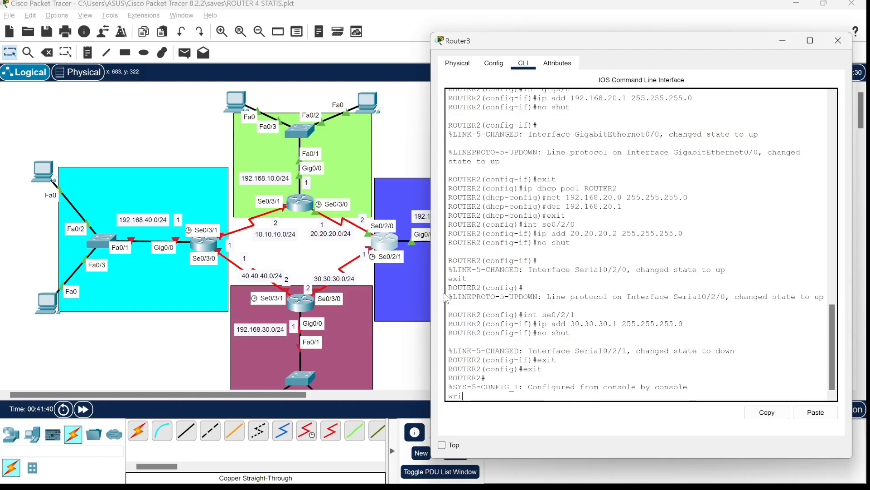
pyautogui.press('Return')
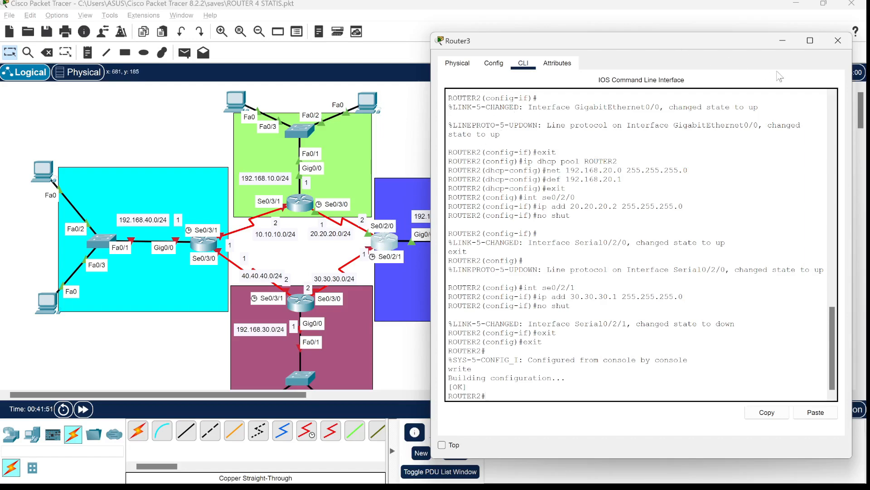
pyautogui.click(838, 41)
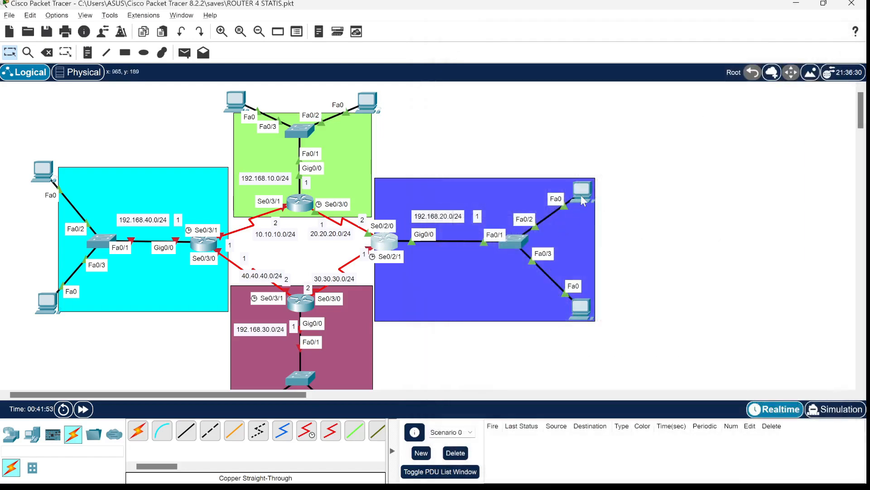
# Set PC4, connected to switch port Fa0/2 in the blue area, to obtain its IPv4 configuration through DHCP
pyautogui.click(584, 201)
pyautogui.click(359, 88)
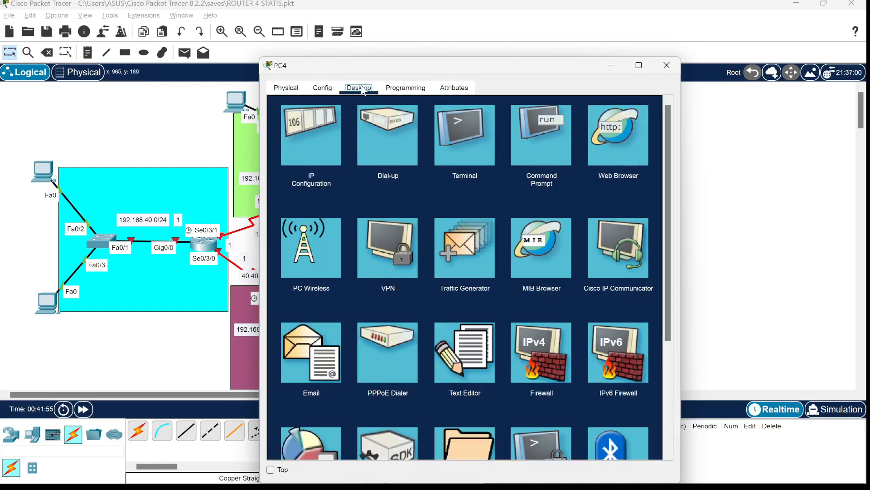
pyautogui.click(325, 122)
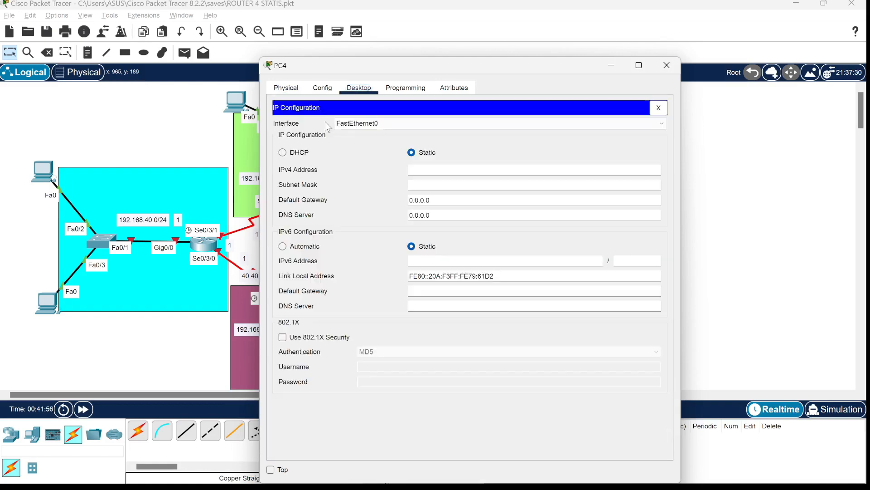
pyautogui.click(303, 154)
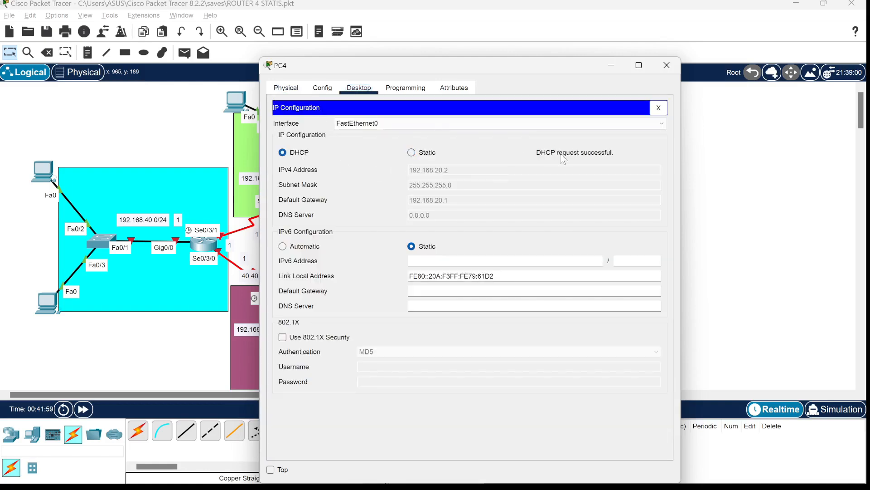
pyautogui.click(659, 107)
pyautogui.click(669, 69)
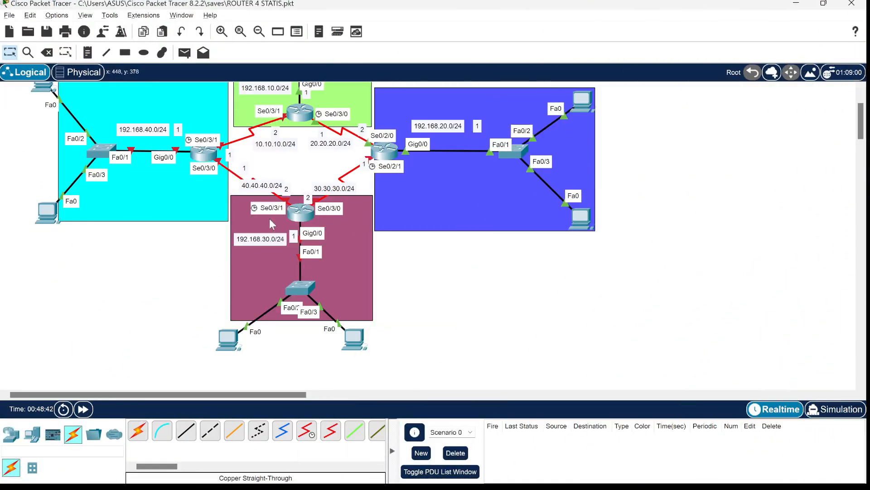
# Open the command line of the router in the purple area, enter global configuration mode and set its hostname to ROUTER3
pyautogui.click(302, 213)
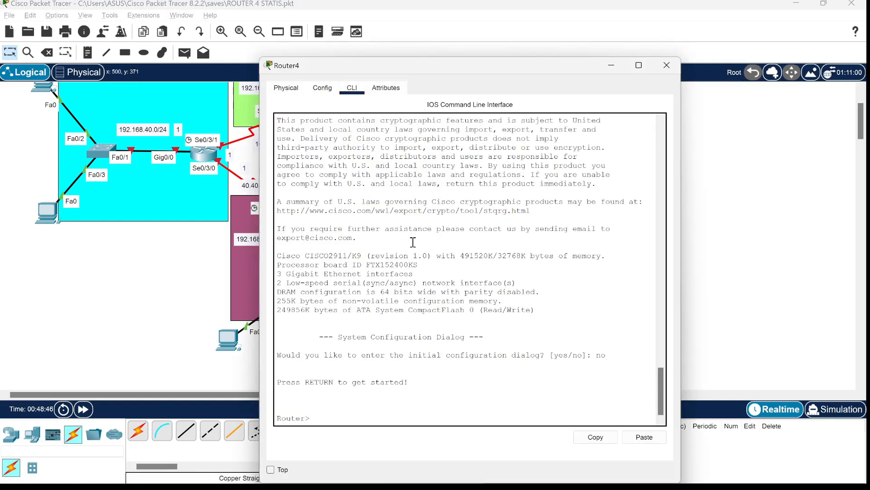
pyautogui.write('en')
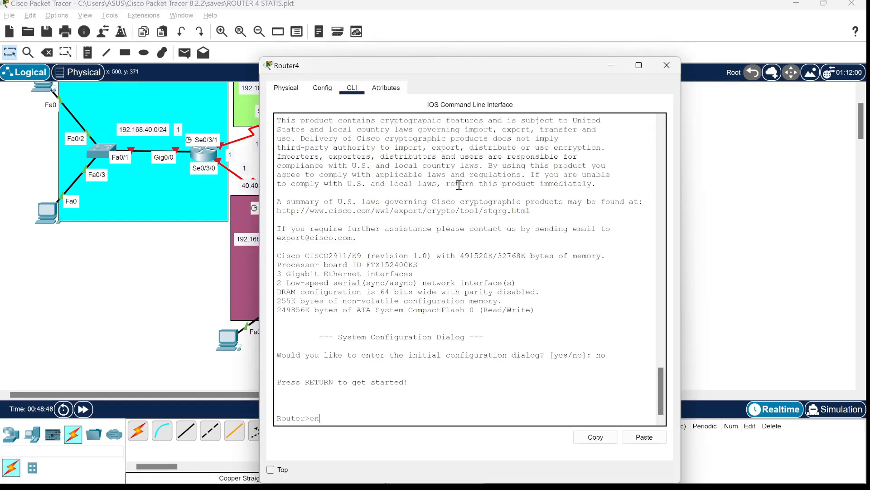
pyautogui.moveTo(383, 68); pyautogui.dragTo(520, 40)
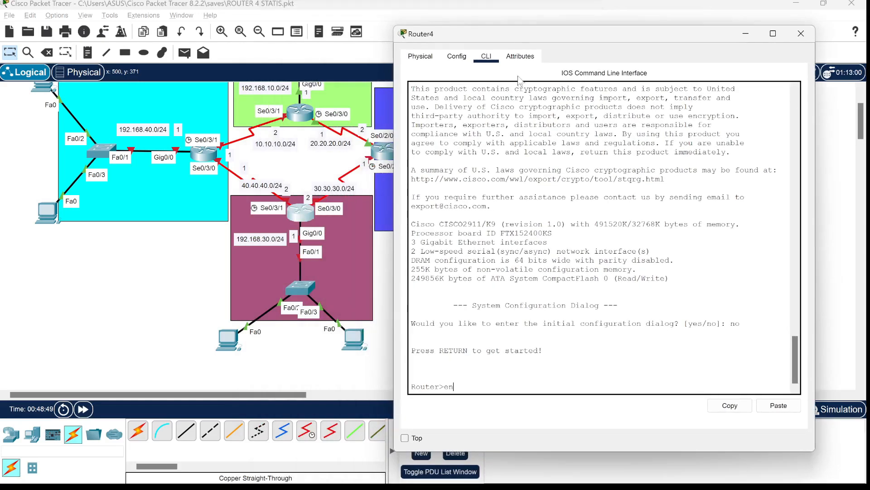
pyautogui.press('Return')
pyautogui.write('co')
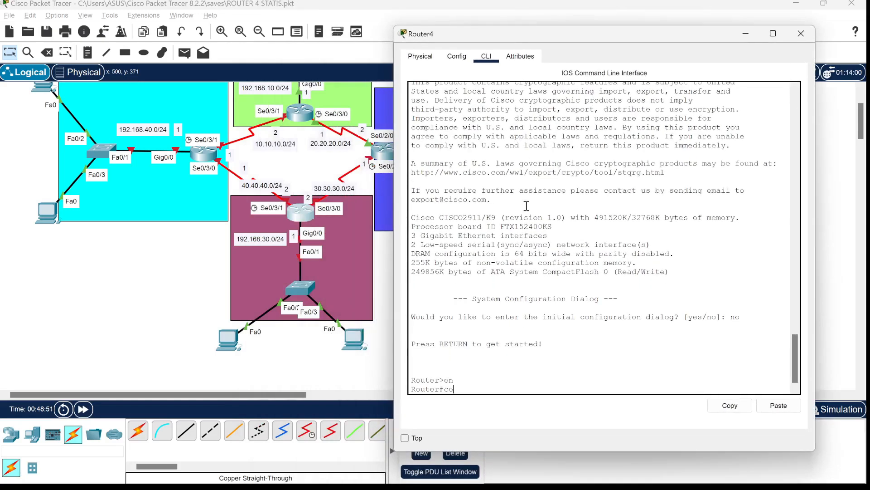
pyautogui.write('nf t')
pyautogui.press('Return')
pyautogui.write('h')
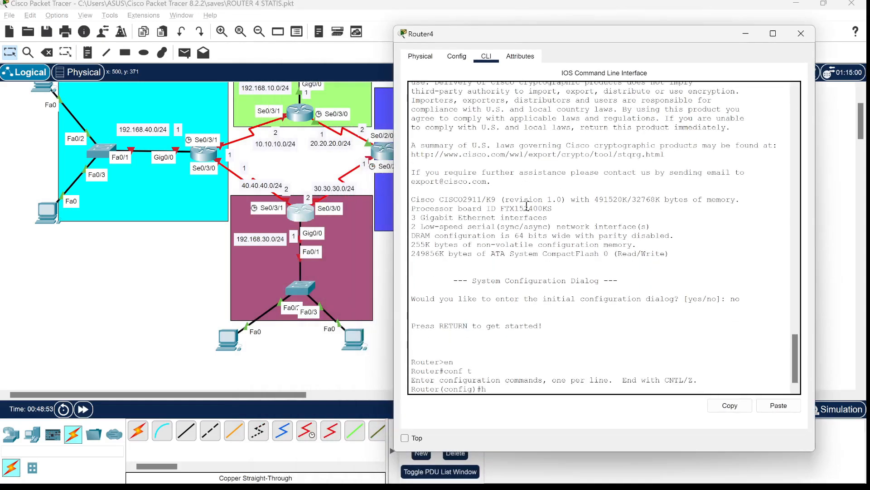
pyautogui.write('ostname ROUTER3')
pyautogui.press('Return')
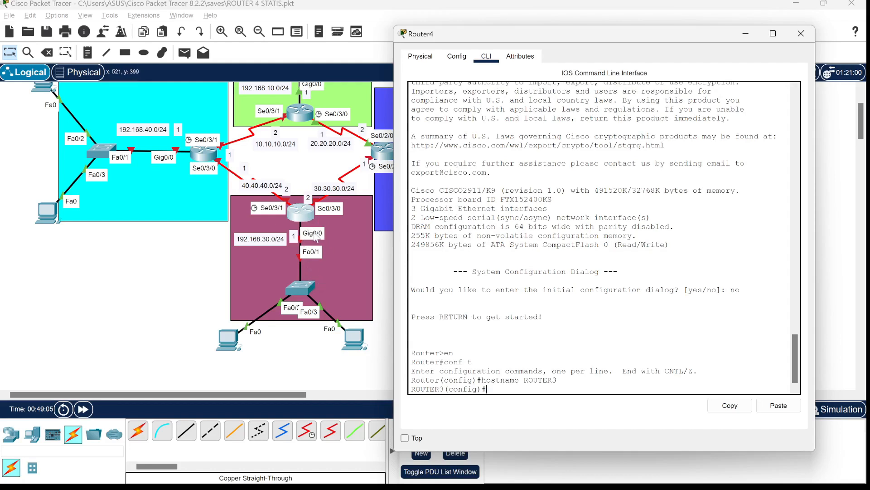
# Configure ROUTER3's gig0/0 interface with IP address 192.168.30.1 and mask 255.255.255.0, and enable it
pyautogui.write('int gig0/0')
pyautogui.press('Return')
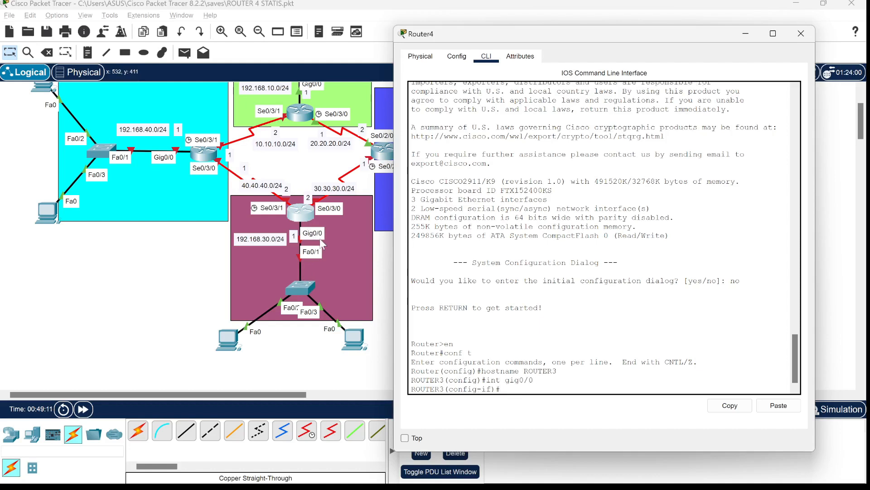
pyautogui.write('ip add')
pyautogui.write('192.168.30.1 255.255.255.')
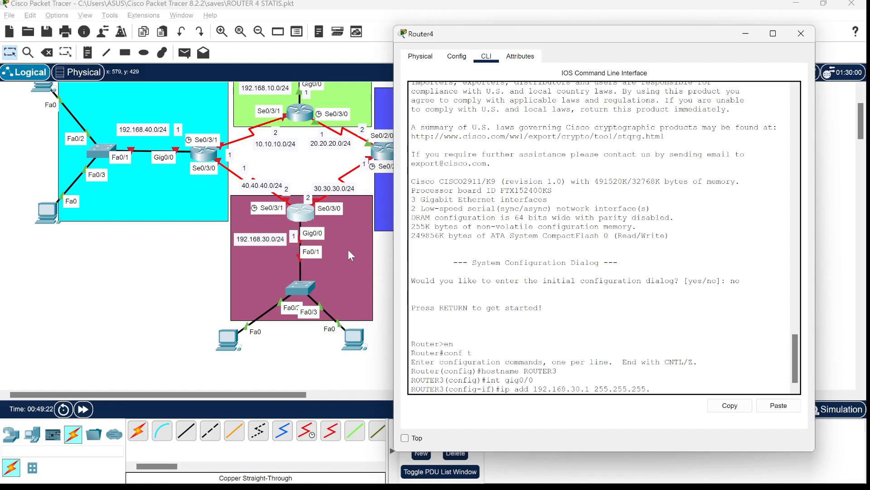
pyautogui.write('0')
pyautogui.press('Return')
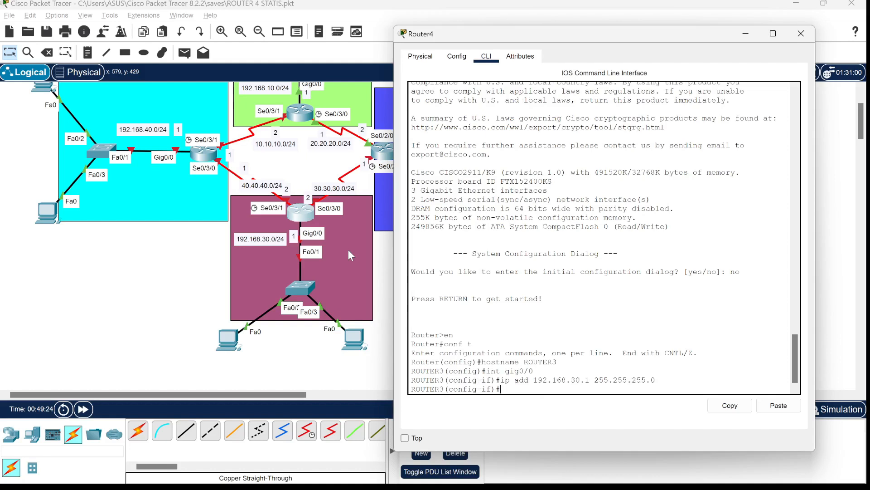
pyautogui.write('no shut')
pyautogui.press('Return')
pyautogui.write('exit')
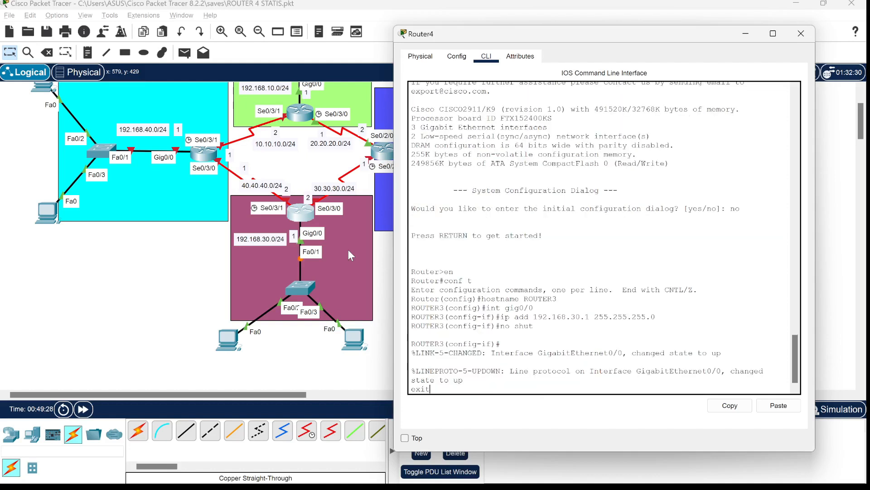
pyautogui.press('Return')
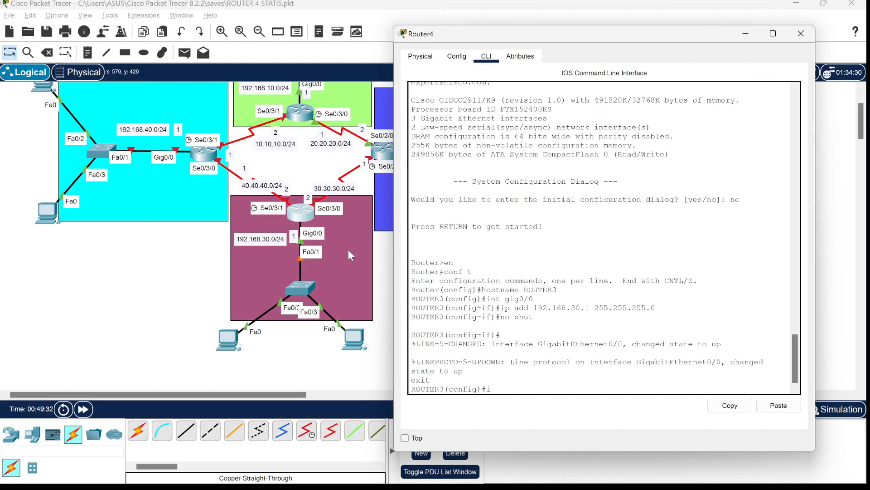
# Create DHCP pool ROUTER3 with network 192.168.30.0, mask 255.255.255.0 and default router 192.168.30.1
pyautogui.write('ip dhcp pool ROUTER3')
pyautogui.press('Return')
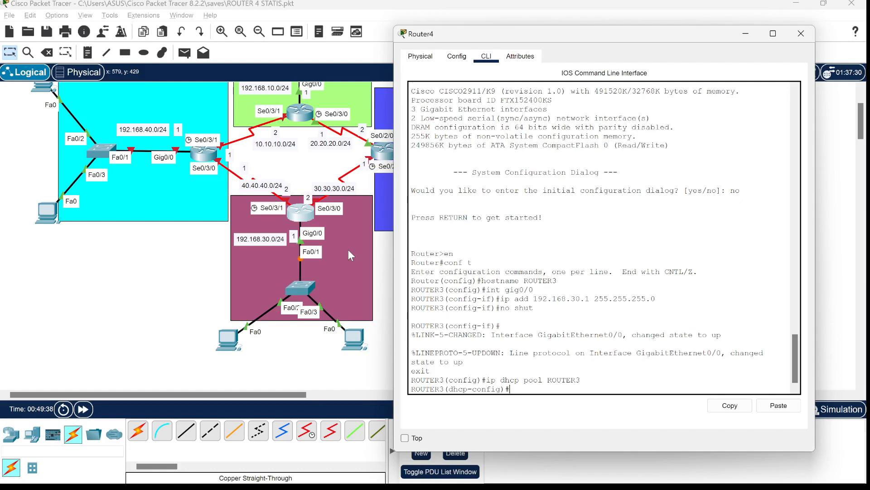
pyautogui.write('net 192.168.30.0 255.255.255.0')
pyautogui.press('Return')
pyautogui.write('def')
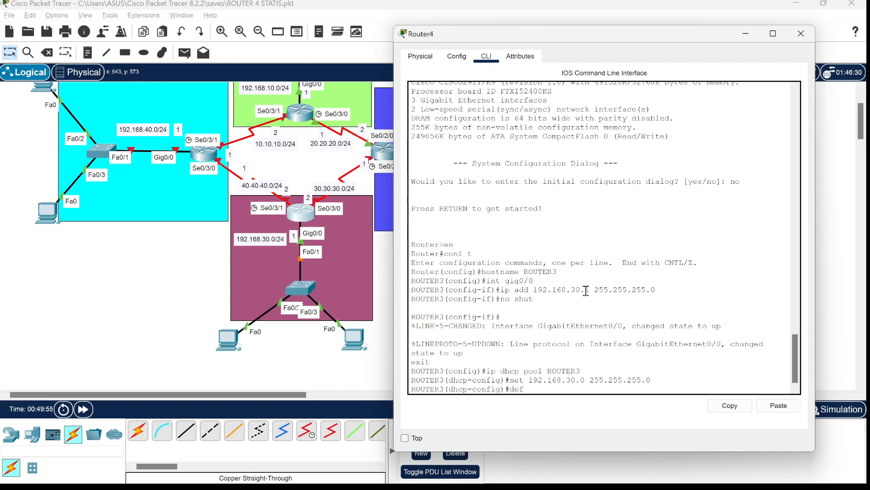
pyautogui.write('192.168.30.1')
pyautogui.press('Return')
pyautogui.write('exit')
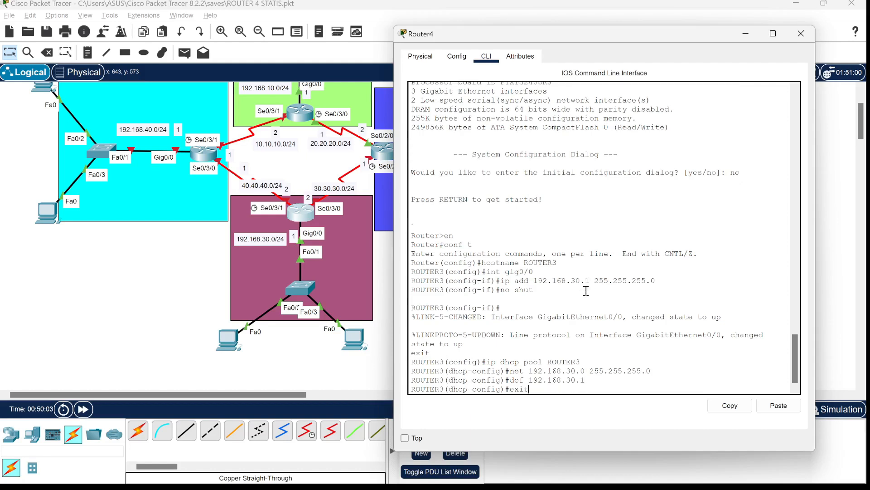
pyautogui.press('Return')
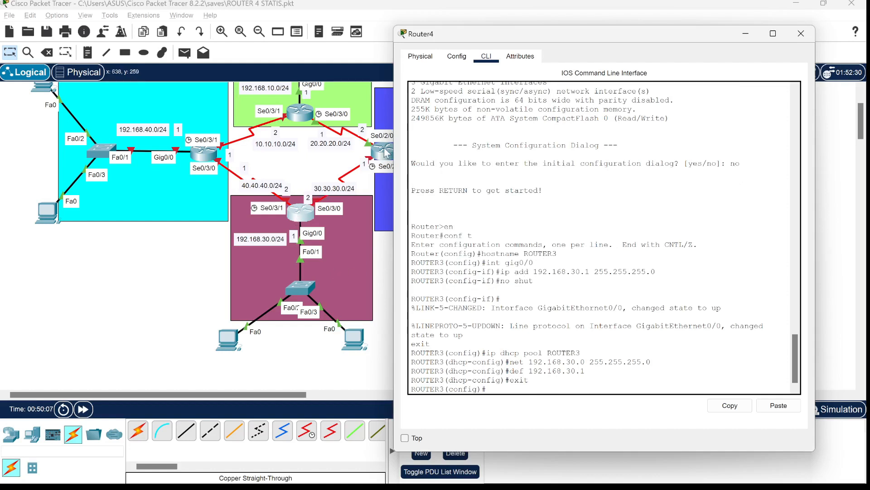
# Configure ROUTER3's se0/3/0 interface with IP address 30.30.30.2 and mask 255.255.255.0, and enable it
pyautogui.write('nt 0/3/0')
pyautogui.press('Return')
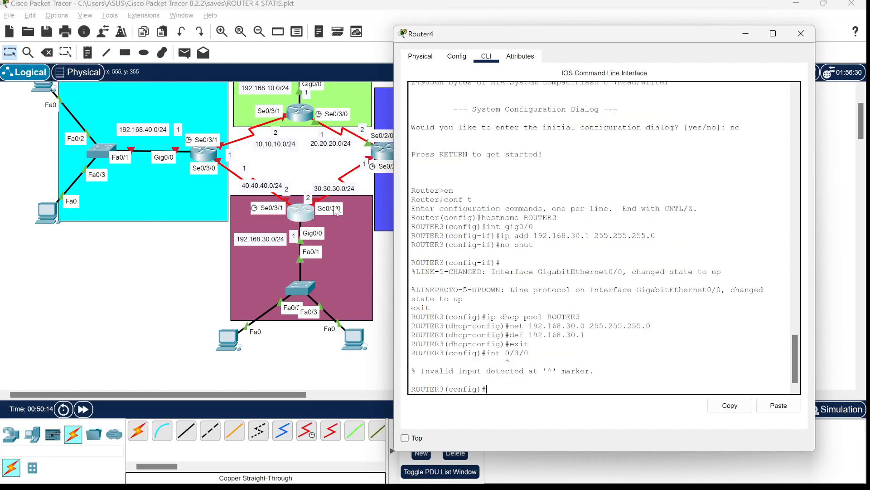
pyautogui.press('Up')
pyautogui.press('Left')
pyautogui.press('Left')
pyautogui.write('se')
pyautogui.press('Return')
pyautogui.write('ip add')
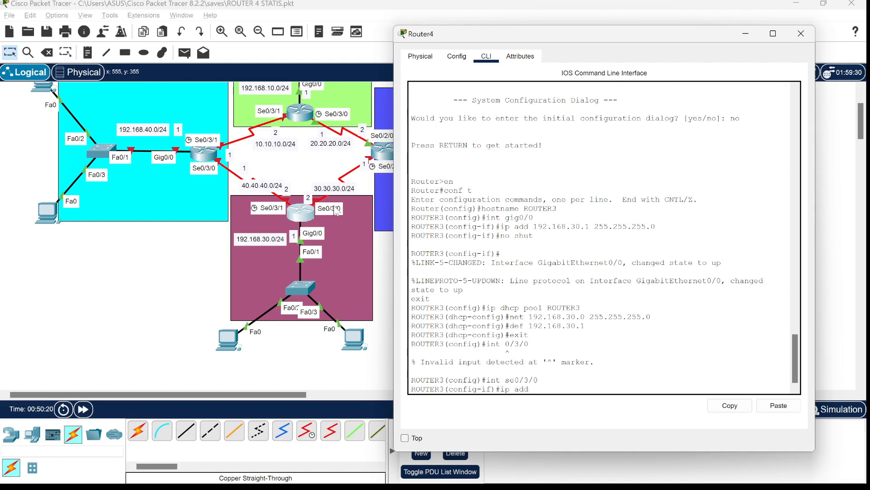
pyautogui.write(' 30.30')
pyautogui.write('255.255.0')
pyautogui.press('Return')
pyautogui.write('no shut')
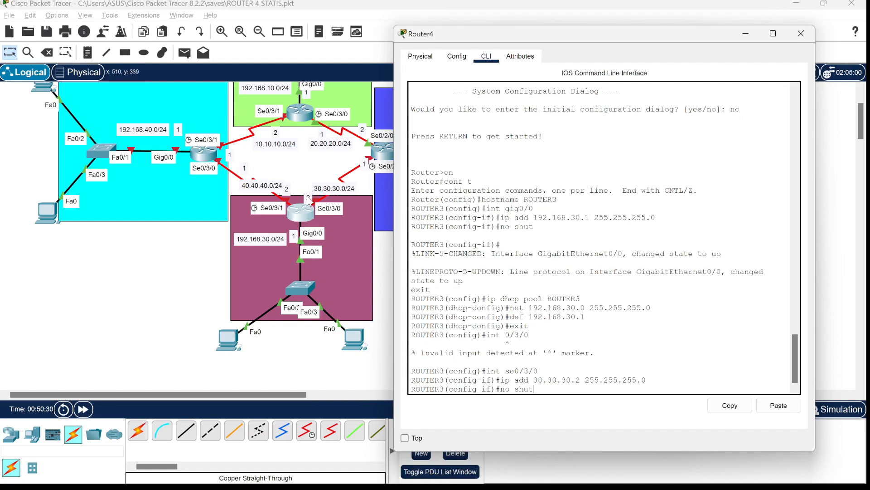
pyautogui.press('Return')
pyautogui.press('Return')
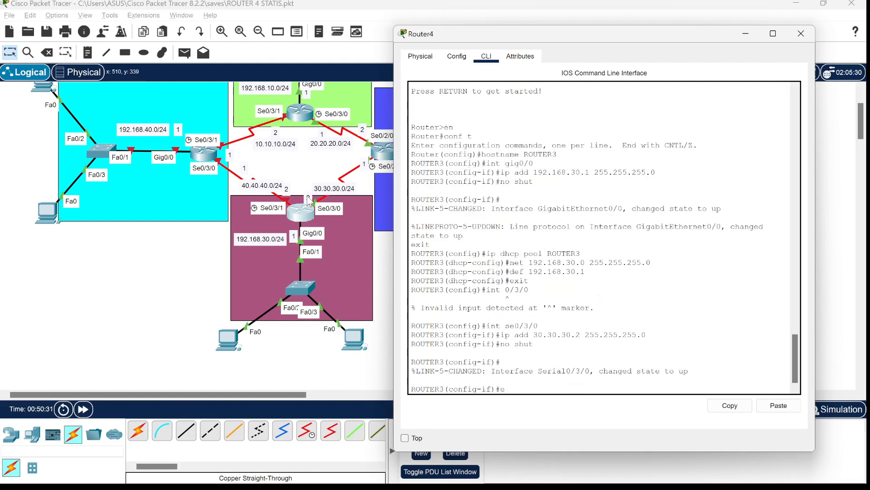
pyautogui.write('exit')
pyautogui.press('Return')
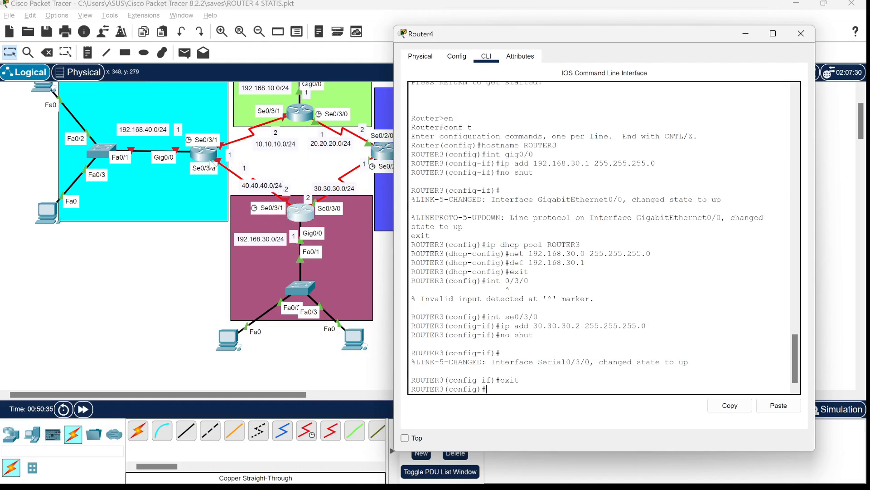
pyautogui.press('Return')
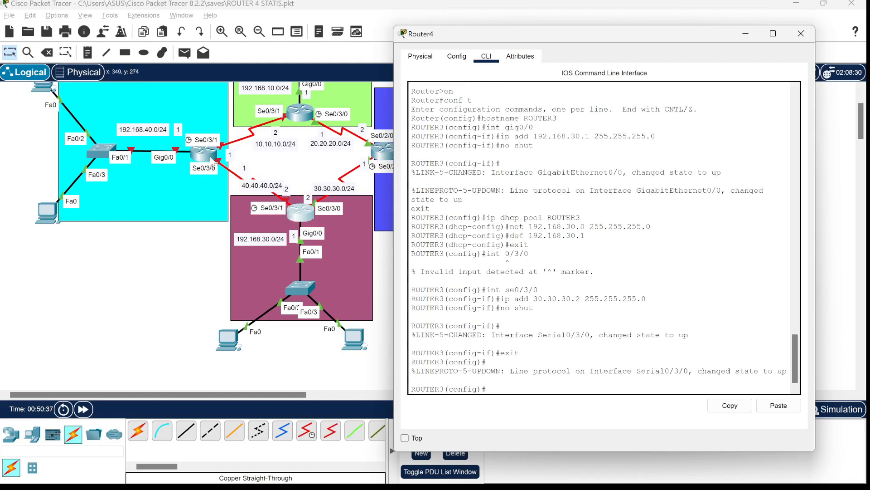
# Configure ROUTER3's se0/3/1 interface with IP address 40.40.40.2 and mask 255.255.255.0, and enable it
pyautogui.write('int se0/3/1')
pyautogui.press('Return')
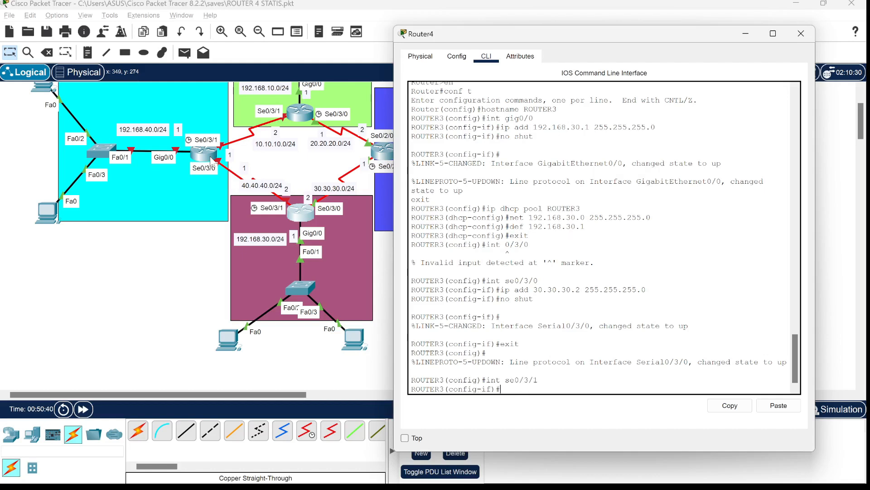
pyautogui.write('ip ad')
pyautogui.write('d 40.40.40.2 255.255.255.0')
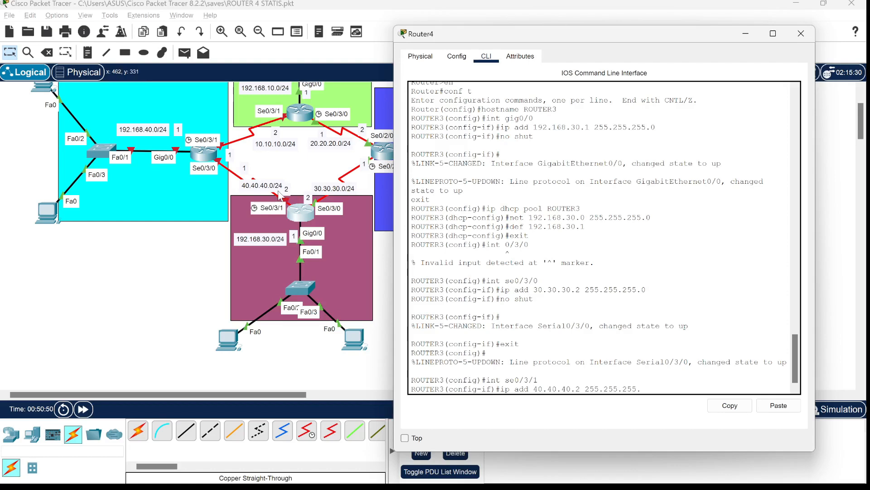
pyautogui.press('Return')
pyautogui.write('no shut')
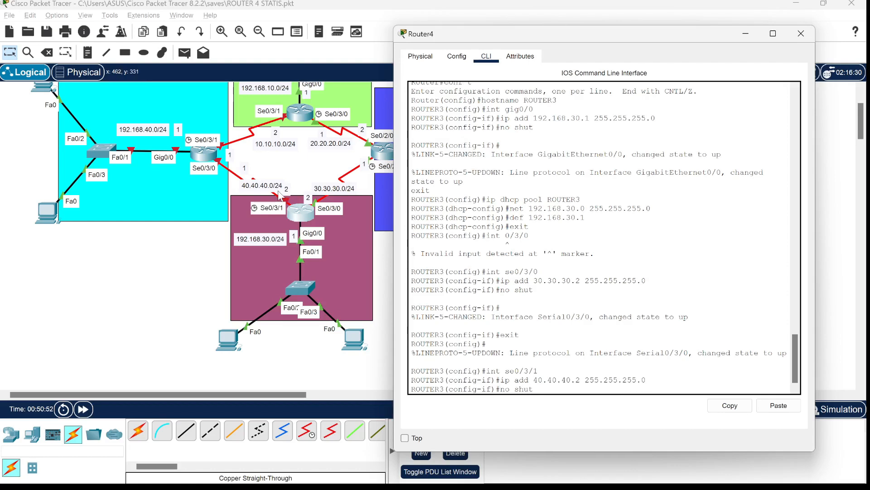
pyautogui.press('Return')
pyautogui.write('exit')
pyautogui.press('Return')
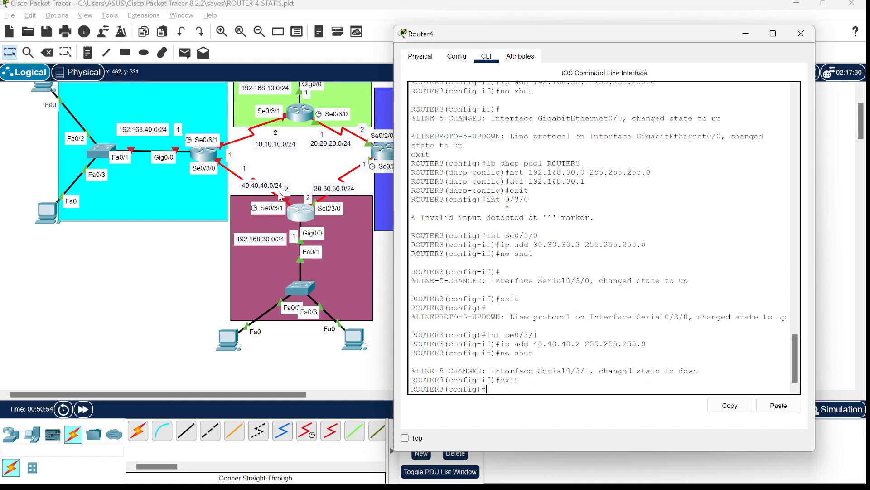
# Leave configuration mode and save ROUTER3's configuration with write
pyautogui.write('exit')
pyautogui.press('Return')
pyautogui.write('we')
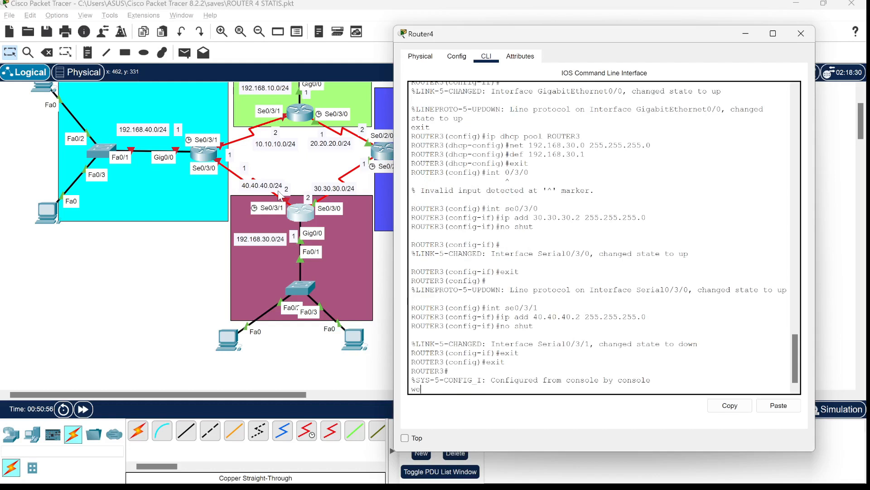
pyautogui.write('rite')
pyautogui.press('Return')
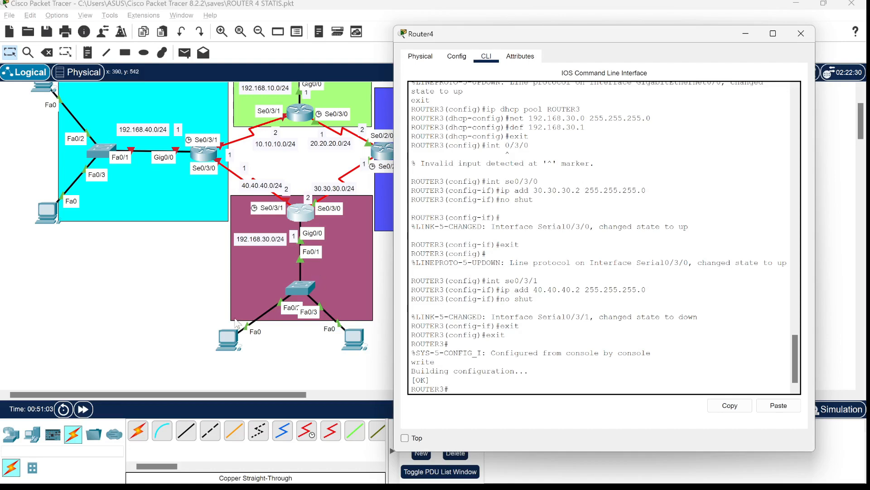
# Set PC2, at the lower left of the purple area's switch, to obtain its IPv4 configuration through DHCP, and close its window
pyautogui.click(230, 344)
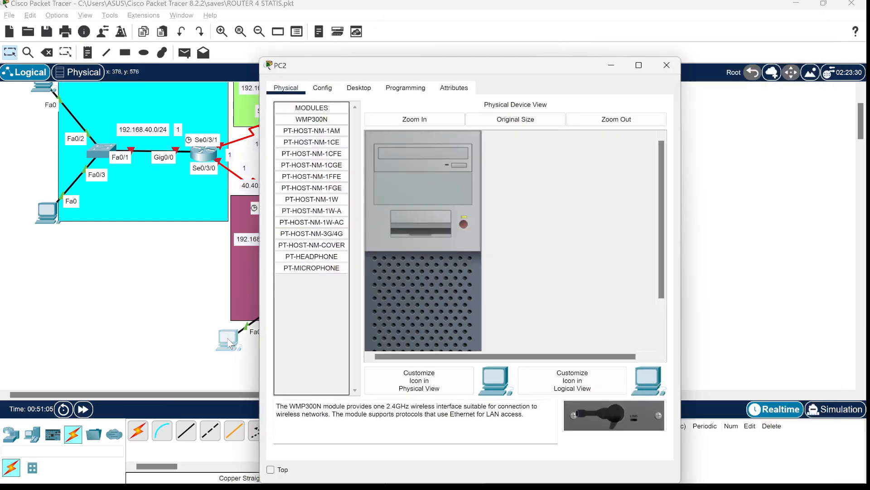
pyautogui.click(360, 88)
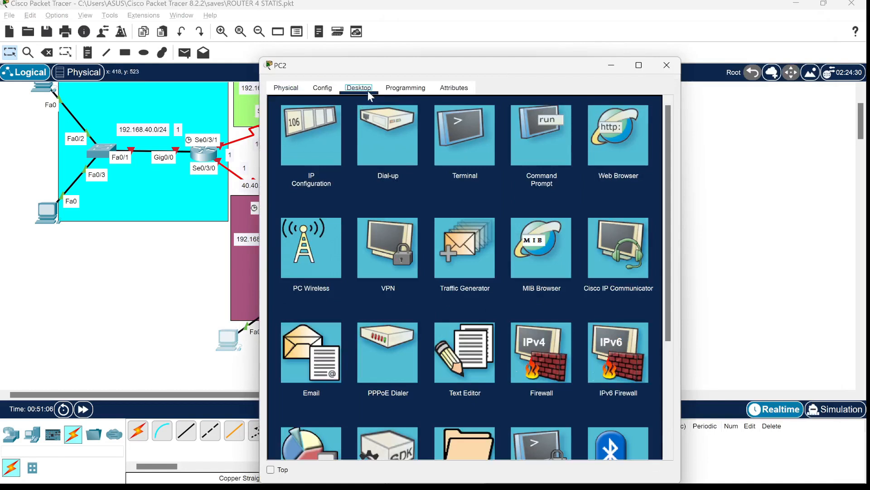
pyautogui.click(319, 136)
pyautogui.click(301, 153)
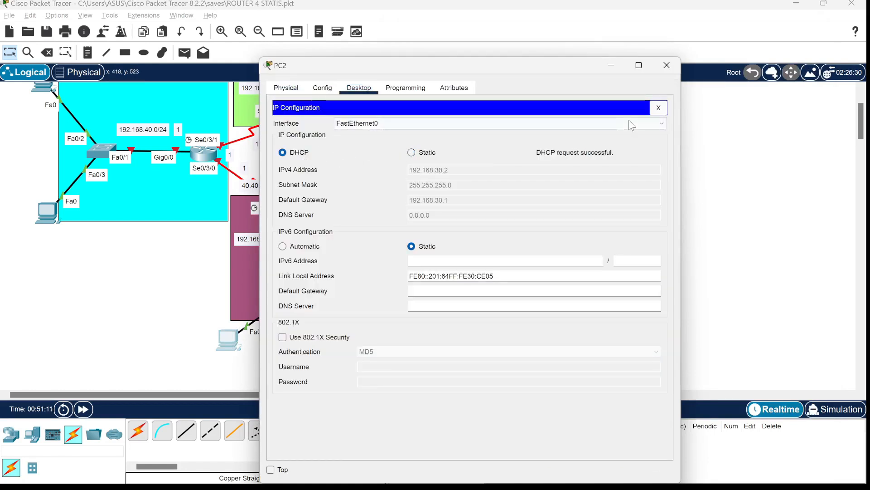
pyautogui.click(659, 108)
pyautogui.click(666, 65)
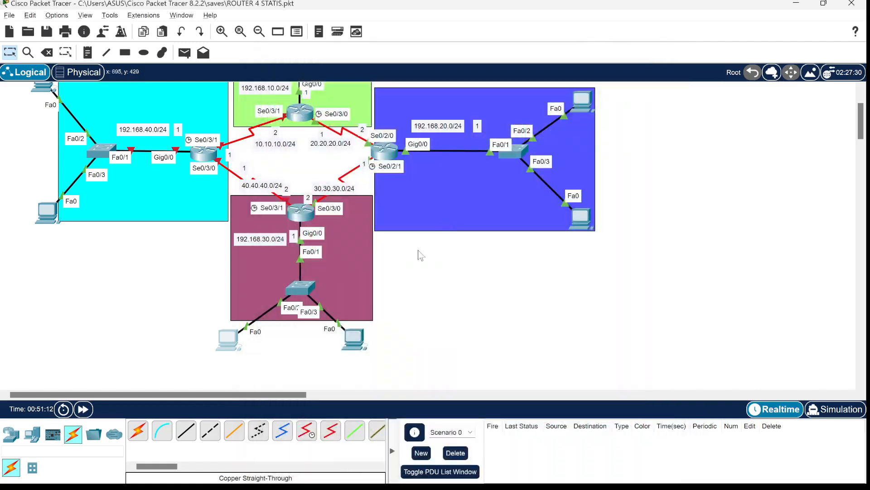
# Set PC3, connected to switch port Fa0/3 in the purple area, to obtain its IPv4 configuration through DHCP
pyautogui.click(356, 337)
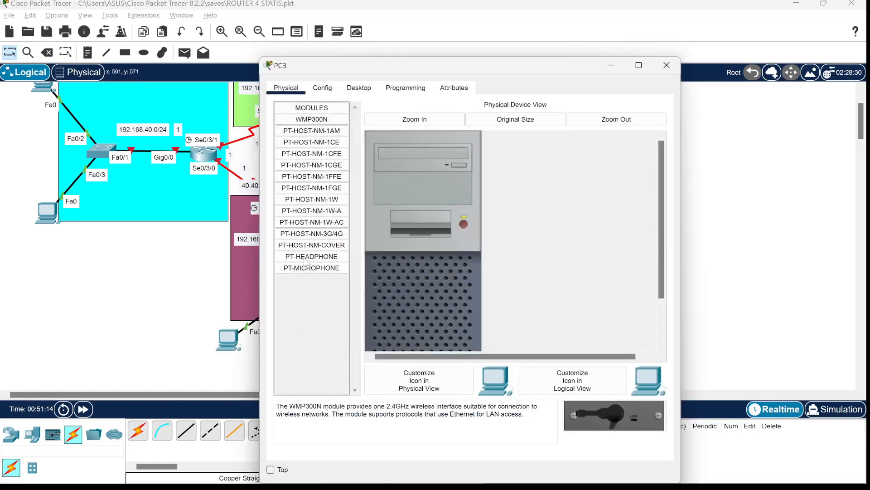
pyautogui.click(324, 89)
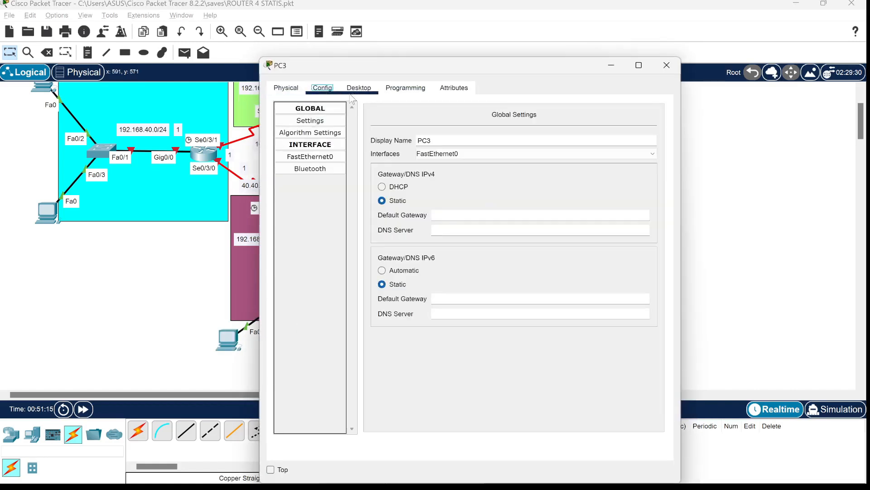
pyautogui.click(370, 90)
pyautogui.click(310, 136)
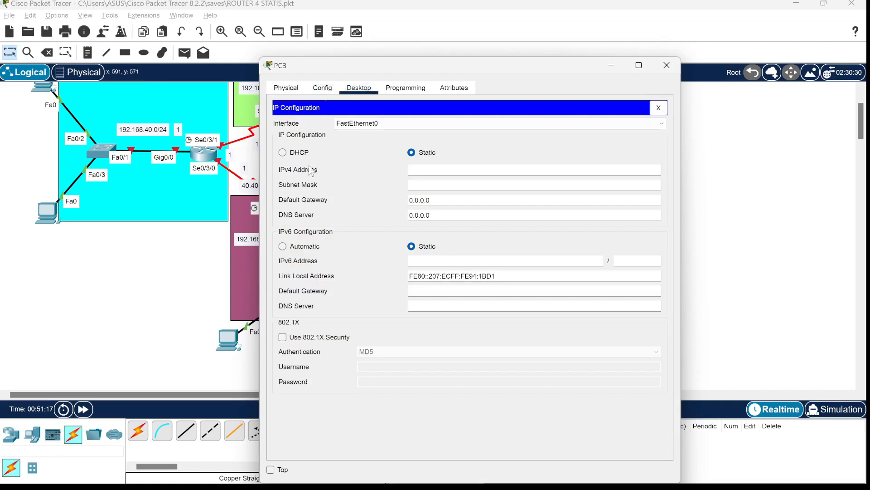
pyautogui.click(295, 152)
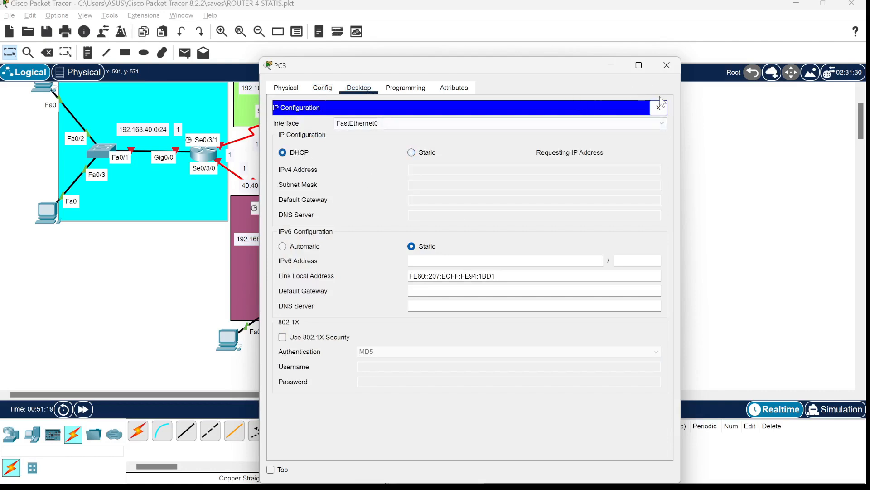
# Close PC3's window and check ROUTER3's interface addresses and status with show ip interface brief
pyautogui.click(667, 65)
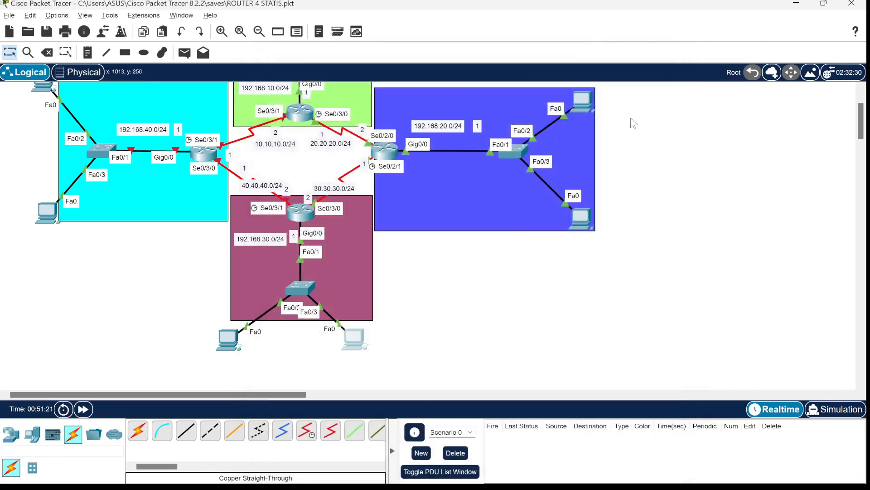
pyautogui.click(316, 218)
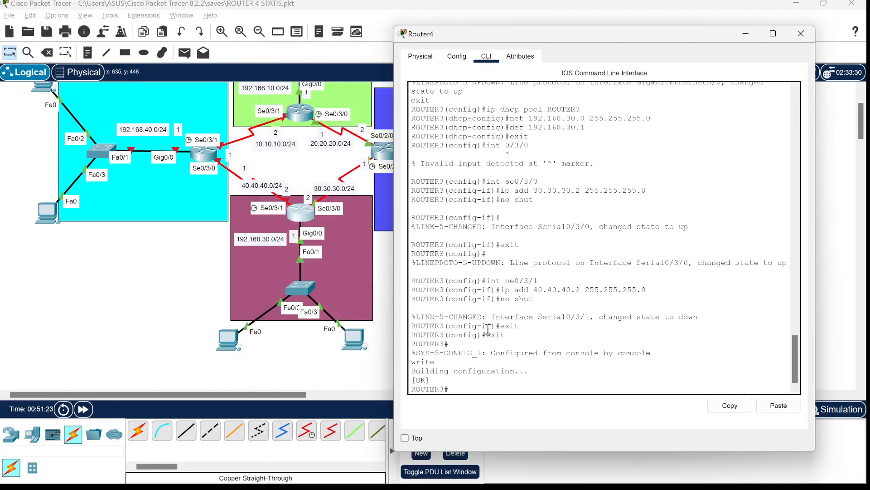
pyautogui.write('show ip interface brief')
pyautogui.press('Return')
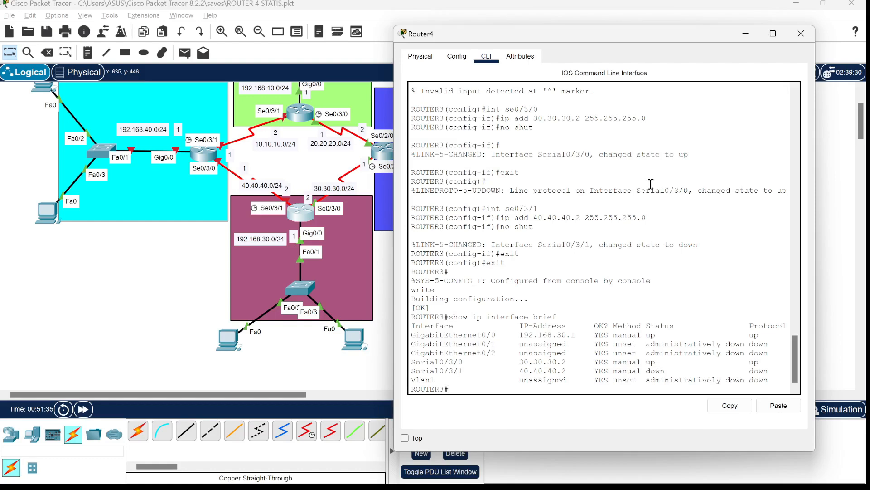
pyautogui.click(801, 33)
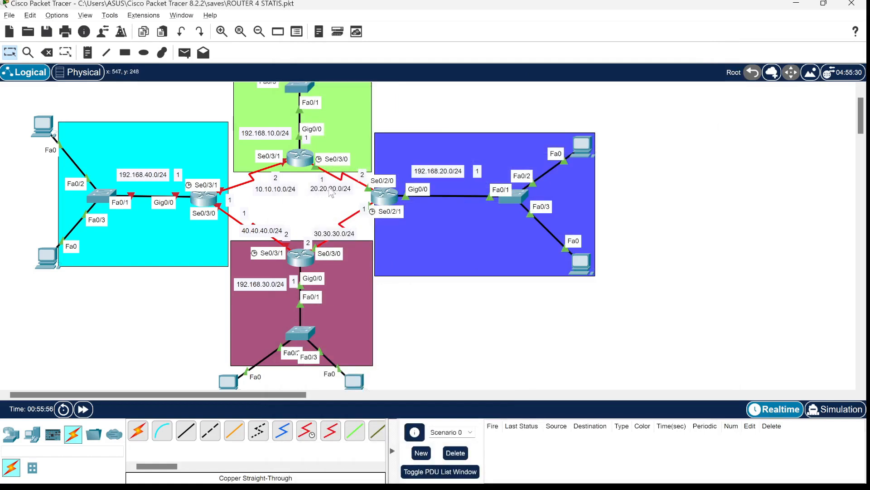
# Open the command line of the router in the cyan area and decline the initial configuration dialog
pyautogui.click(204, 198)
pyautogui.click(358, 93)
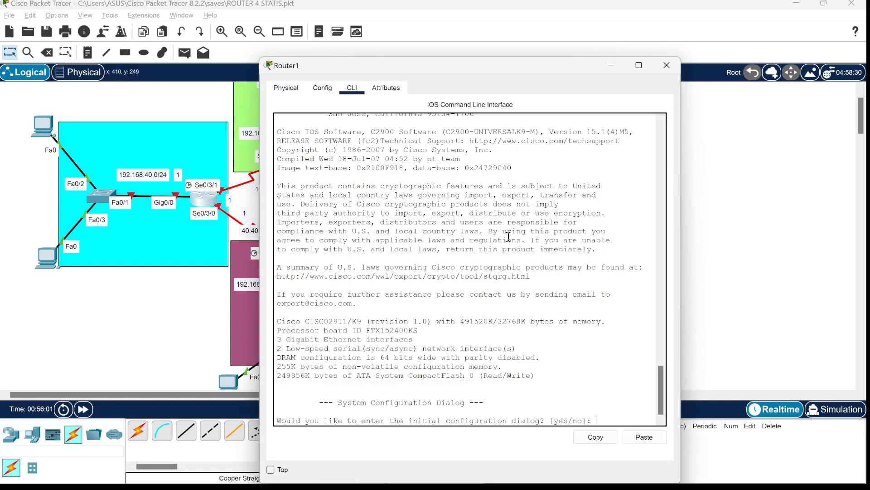
pyautogui.write('no')
pyautogui.press('Return')
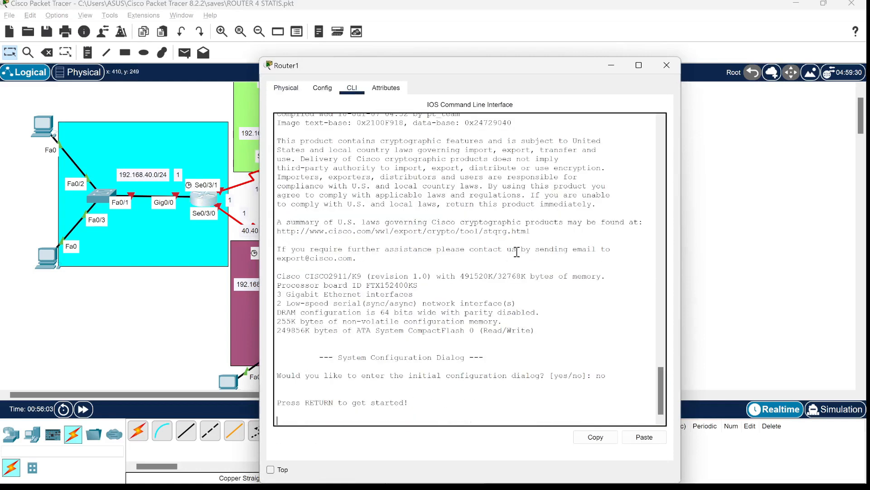
pyautogui.press('Return')
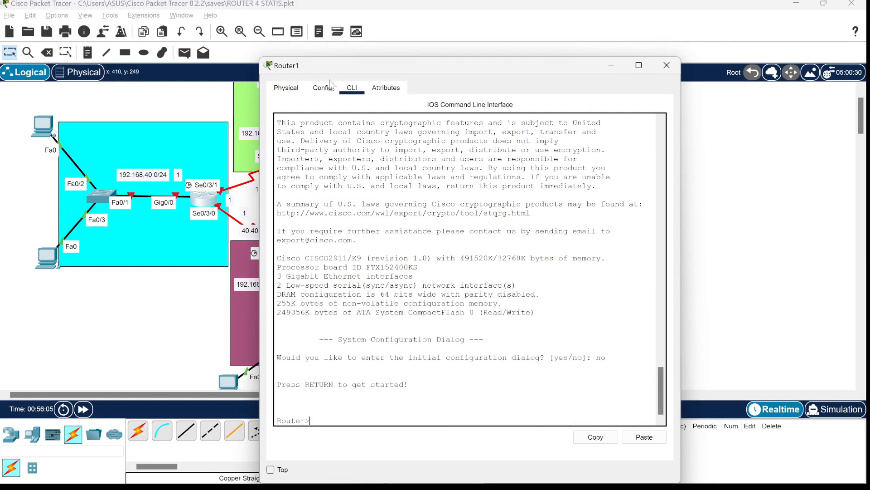
pyautogui.moveTo(325, 76); pyautogui.dragTo(363, 58)
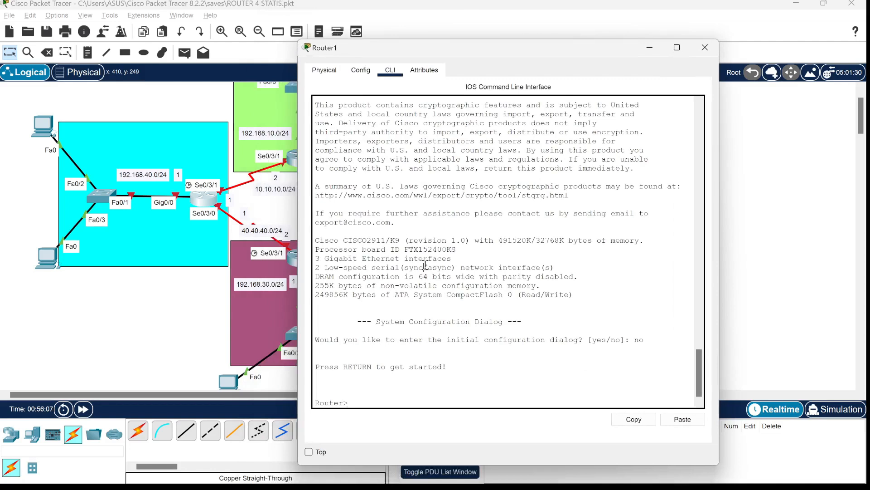
# Enter global configuration mode on the cyan area's router and set its hostname to ROUTER4
pyautogui.write('en')
pyautogui.press('Return')
pyautogui.write('conf t')
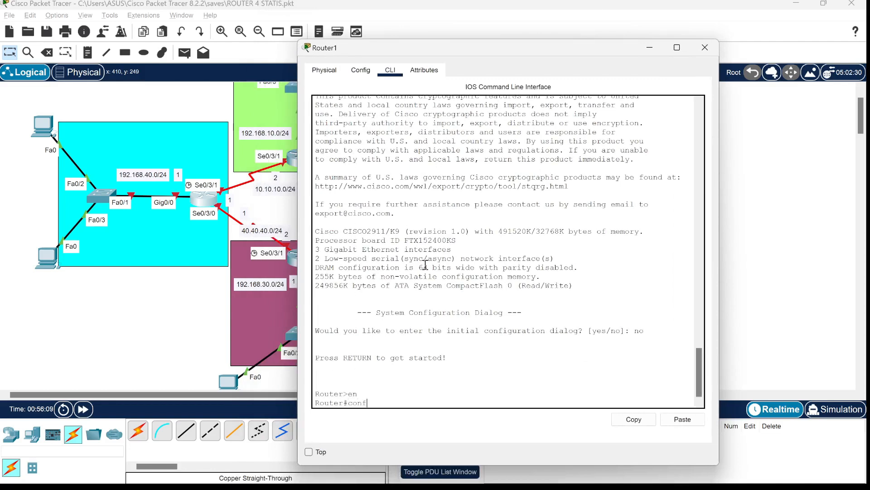
pyautogui.press('Return')
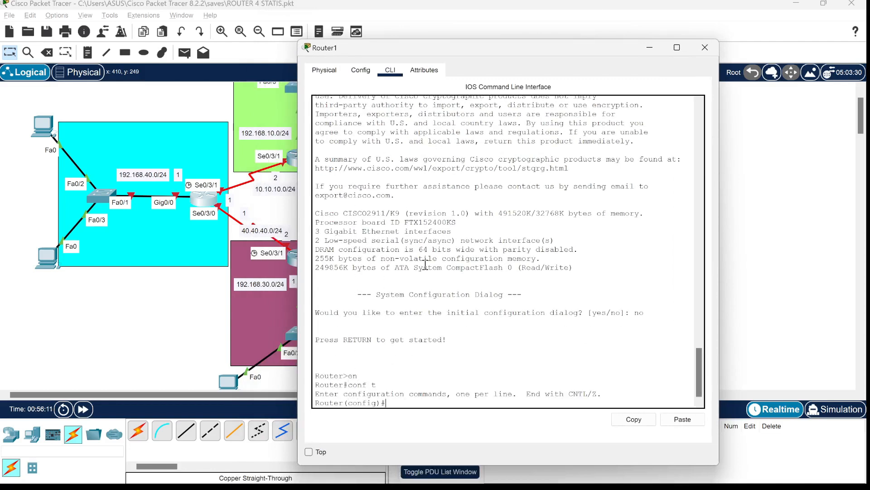
pyautogui.write('hostname ROUTER4')
pyautogui.press('Return')
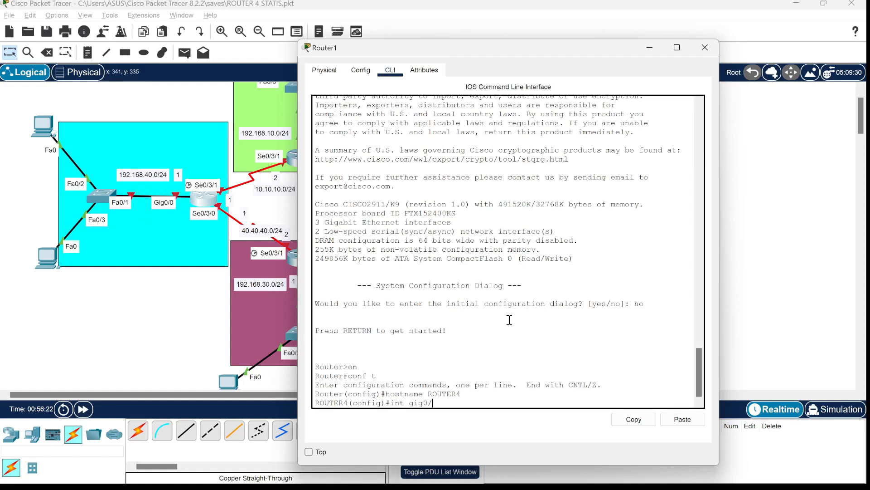
# Assign IP address 192.168.40.1 with mask 255.255.255.0 to ROUTER4's gig0/0 interface
pyautogui.press('Return')
pyautogui.write('ip')
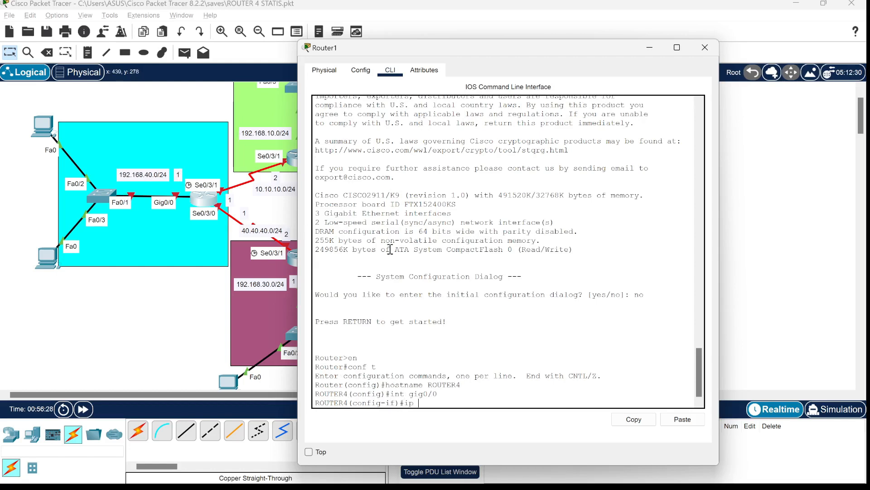
pyautogui.write(' 192.168.40.1 255.255.255.0')
pyautogui.press('Return')
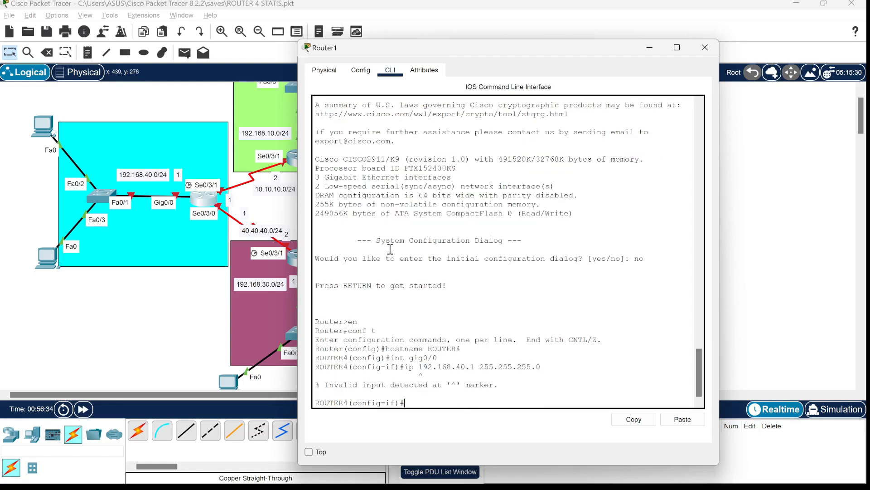
pyautogui.press('Up')
pyautogui.press('Left')
pyautogui.press('Left')
pyautogui.press('Left')
pyautogui.press('Left')
pyautogui.press('Left')
pyautogui.press('Left')
pyautogui.press('Left')
pyautogui.press('Left')
pyautogui.press('Left')
pyautogui.press('Left')
pyautogui.press('Left')
pyautogui.press('Left')
pyautogui.press('Left')
pyautogui.press('Left')
pyautogui.press('Left')
pyautogui.press('Left')
pyautogui.press('Left')
pyautogui.press('Left')
pyautogui.press('Left')
pyautogui.press('Left')
pyautogui.press('Left')
pyautogui.write('add')
pyautogui.press('Return')
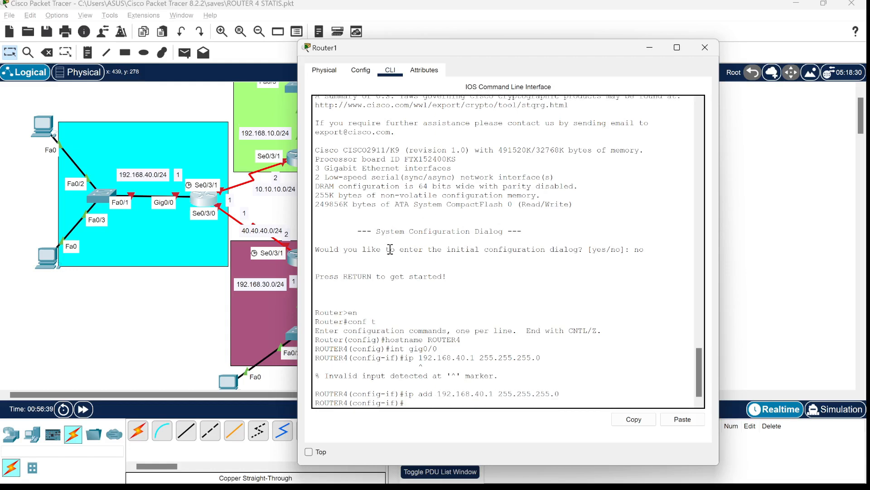
# Enable ROUTER4's gig0/0 interface and return to global configuration mode
pyautogui.write('no shut')
pyautogui.press('Return')
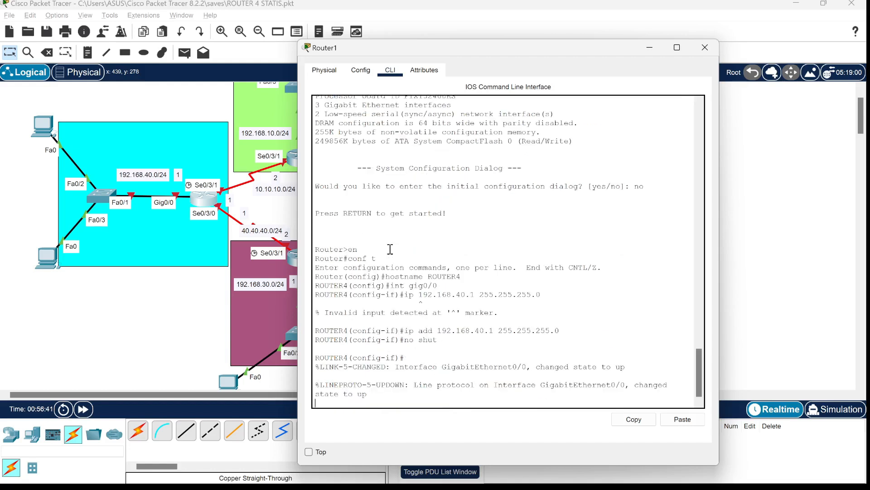
pyautogui.press('Return')
pyautogui.write('exit')
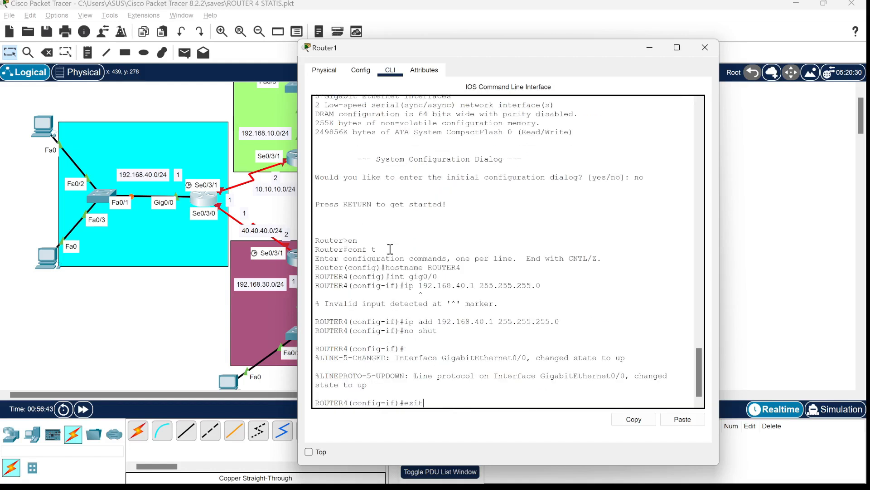
pyautogui.press('Return')
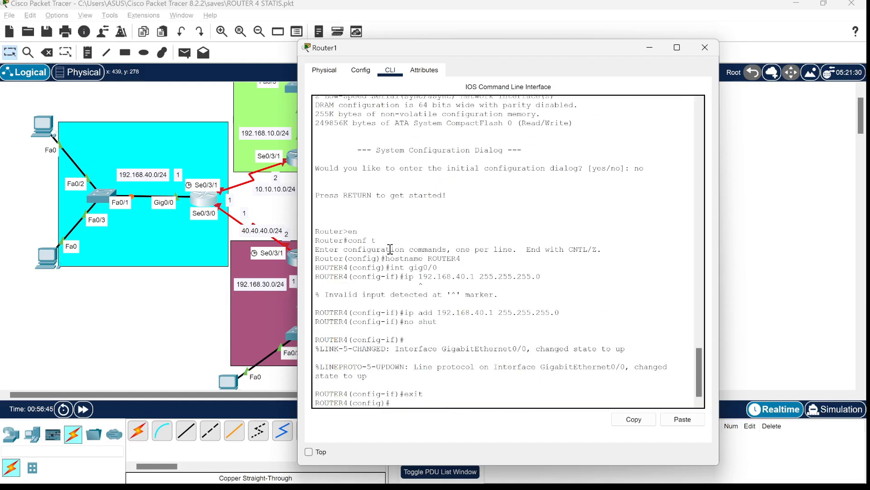
# Create DHCP pool ROUTER4 with network 192.168.40.0 255.255.255.0 and default router 192.168.40.1, and leave pool configuration
pyautogui.write('ip dhcp pool ROUTER4')
pyautogui.press('Return')
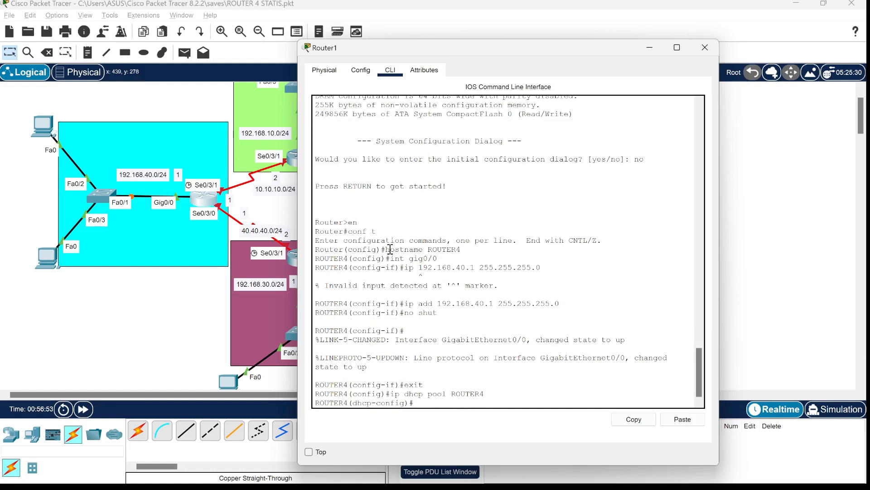
pyautogui.write('ne')
pyautogui.write('t 192.168.40.0 255.255.255.0')
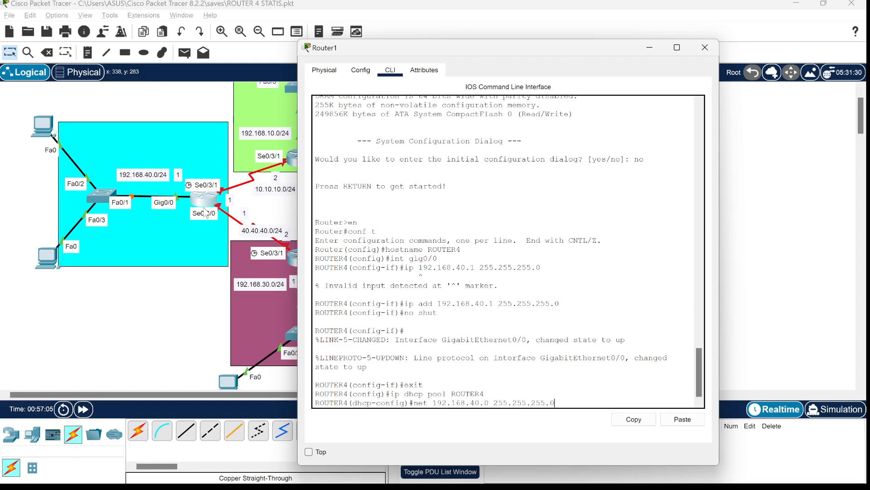
pyautogui.press('Return')
pyautogui.write('dhcp-config)#d')
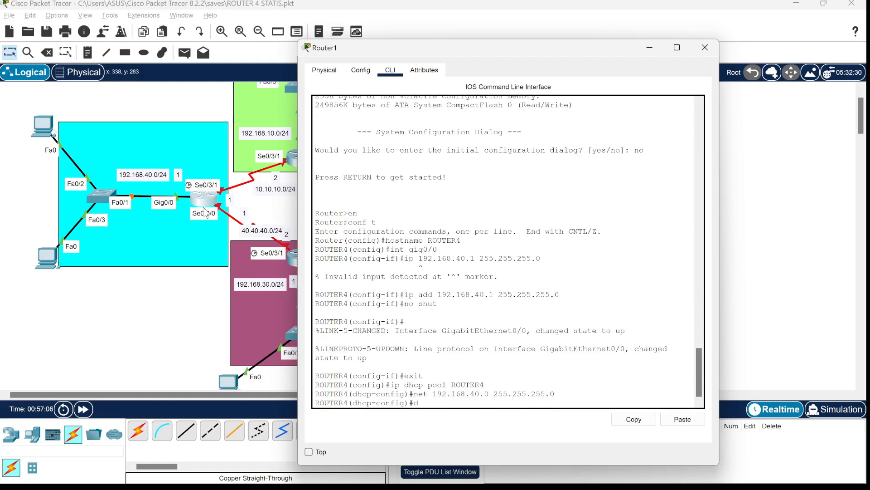
pyautogui.write('ef 192.168.40.1')
pyautogui.press('Return')
pyautogui.write('exit')
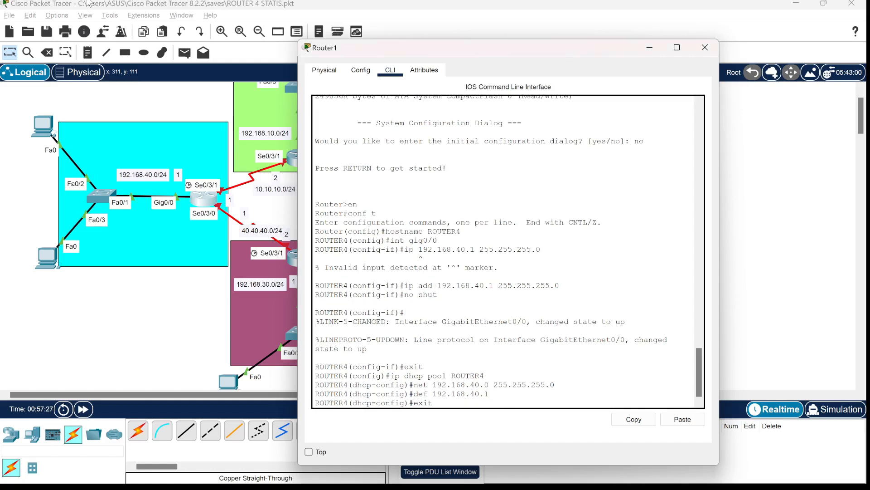
pyautogui.press('Return')
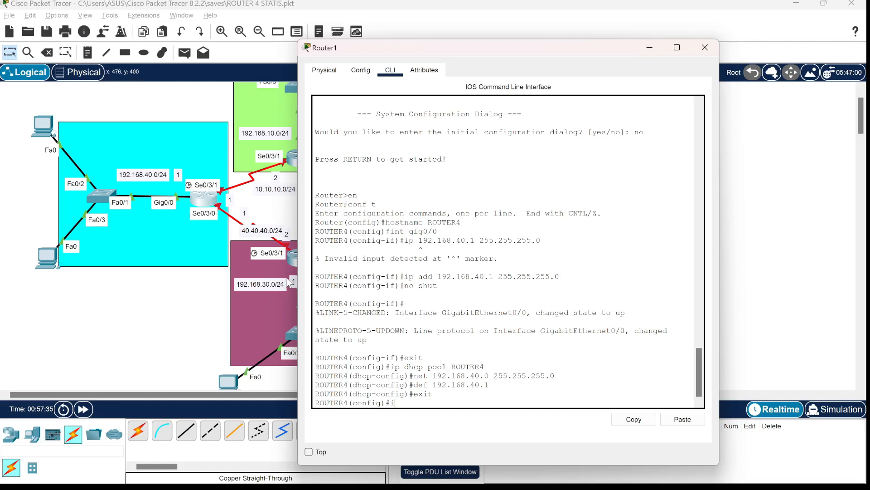
# Configure ROUTER4's se0/3/0 interface with IP address 40.40.40.1 and mask 255.255.255.0, enable it, and leave interface configuration
pyautogui.write('nt se0/3/0')
pyautogui.press('Return')
pyautogui.write('ip ')
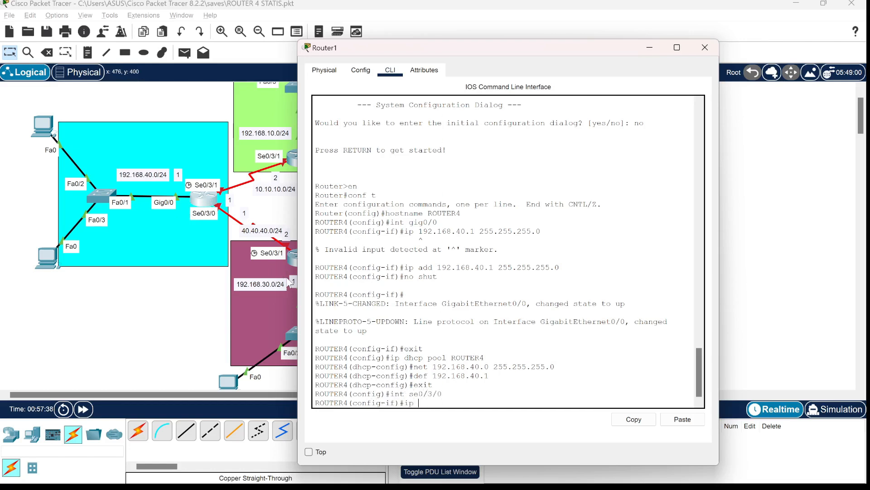
pyautogui.write('add')
pyautogui.write('30.3')
pyautogui.press('BackSpace')
pyautogui.press('BackSpace')
pyautogui.press('BackSpace')
pyautogui.press('BackSpace')
pyautogui.press('BackSpace')
pyautogui.press('BackSpace')
pyautogui.write('40.1 255.255.255.0')
pyautogui.press('Return')
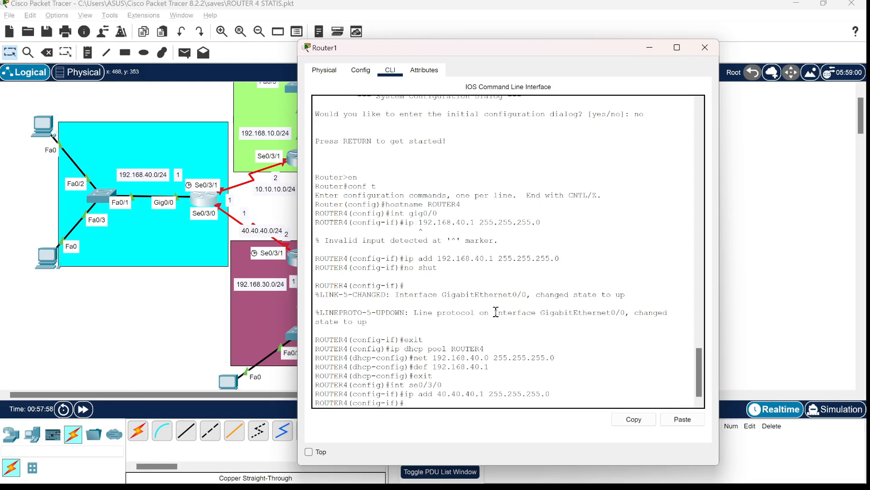
pyautogui.press('Return')
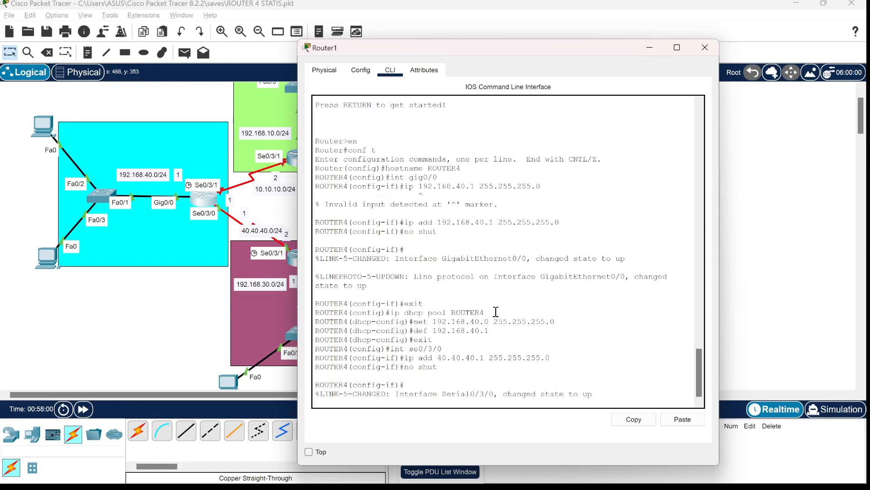
pyautogui.press('Return')
pyautogui.write('exit')
pyautogui.press('Return')
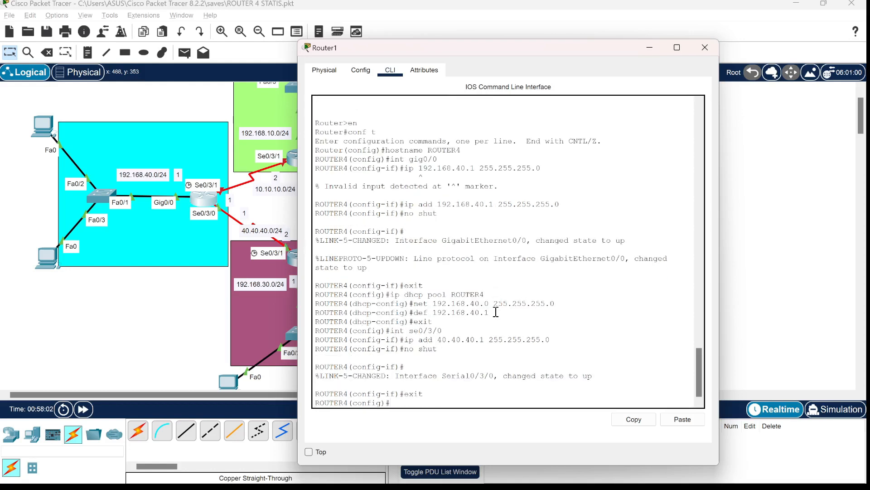
# Leave configuration mode and save ROUTER4's configuration with write
pyautogui.write('exit')
pyautogui.press('Return')
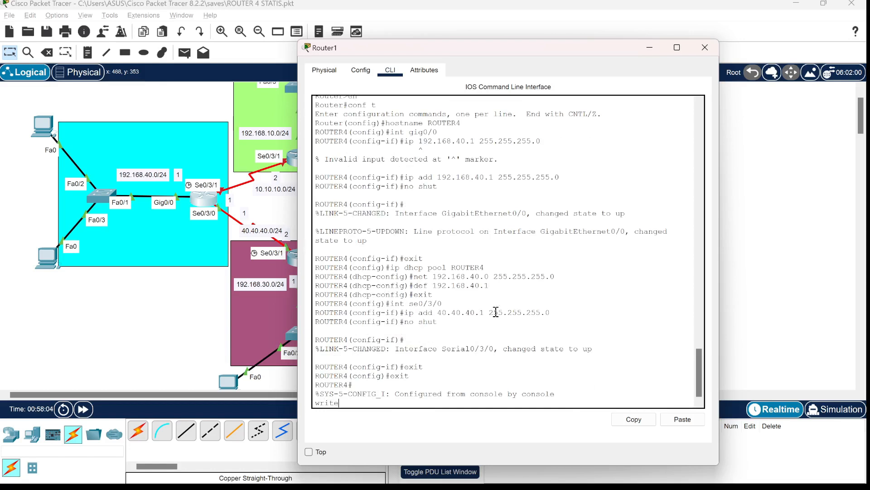
pyautogui.write('write')
pyautogui.press('Return')
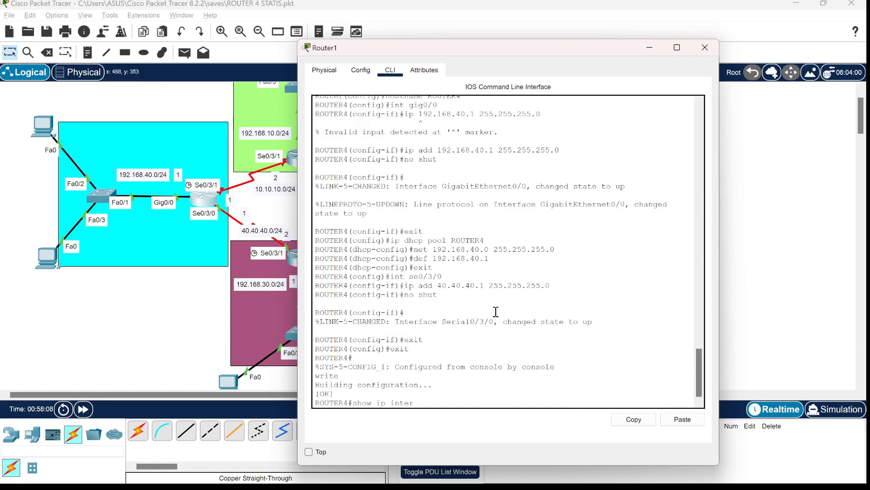
# Check ROUTER4's interface addresses and status with show ip interface brief
pyautogui.write('show ip interface')
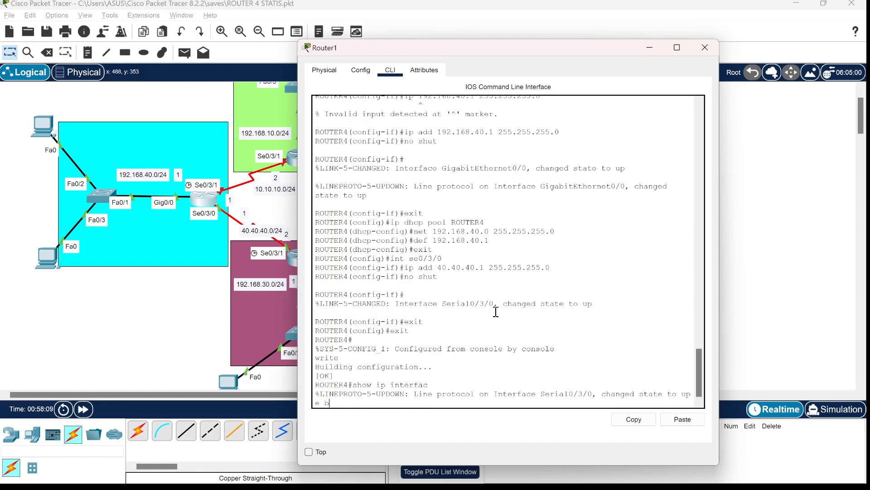
pyautogui.write(' brief')
pyautogui.press('Return')
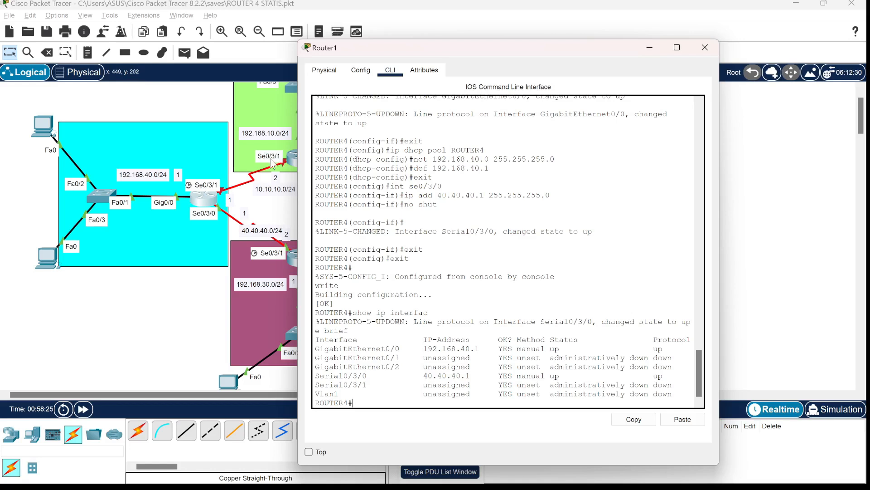
# Configure ROUTER4's se0/3/1 interface with IP address 10.10.10.1 and mask 255.255.255.0, enable it, and leave interface configuration
pyautogui.write('f t')
pyautogui.press('Return')
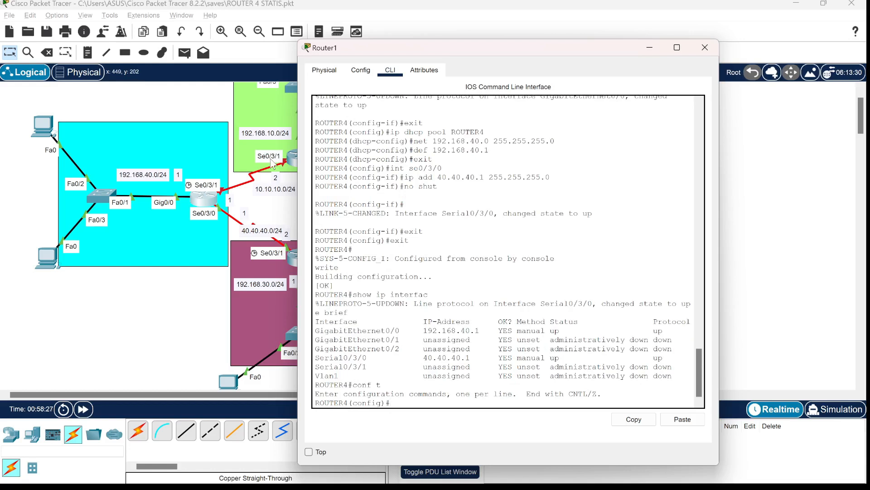
pyautogui.write('int se0/3/1')
pyautogui.press('Return')
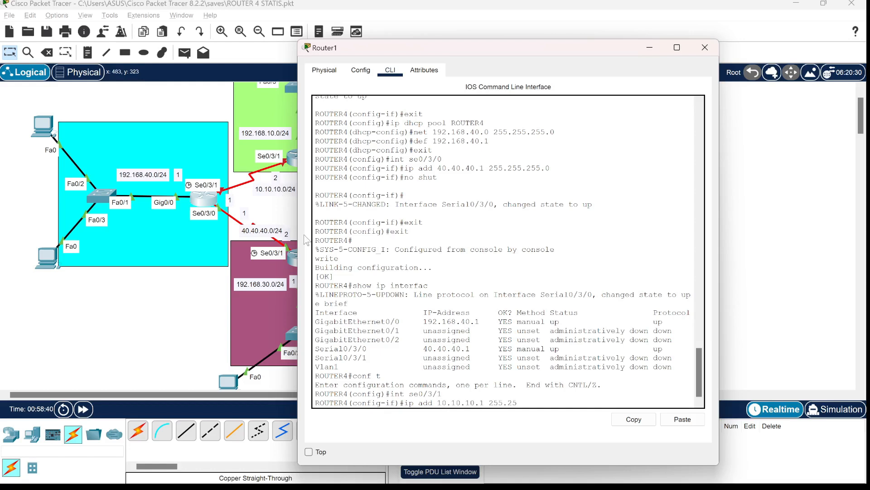
pyautogui.press('Return')
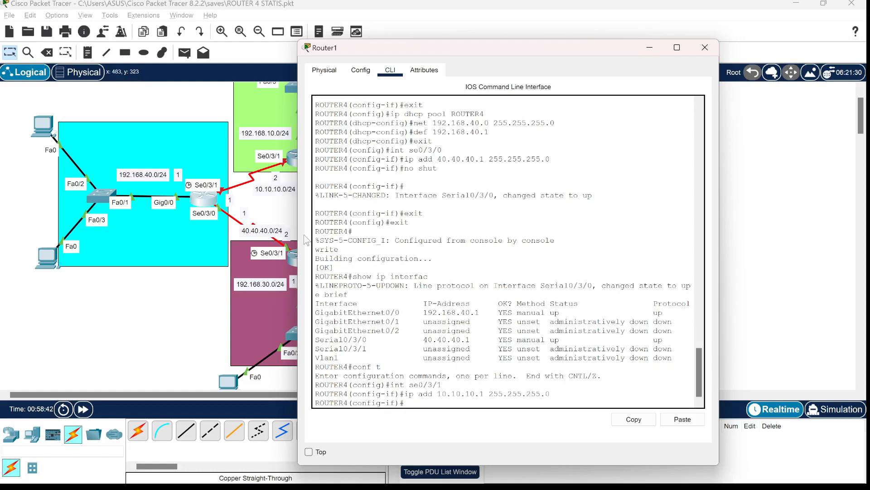
pyautogui.write('no shut')
pyautogui.press('Return')
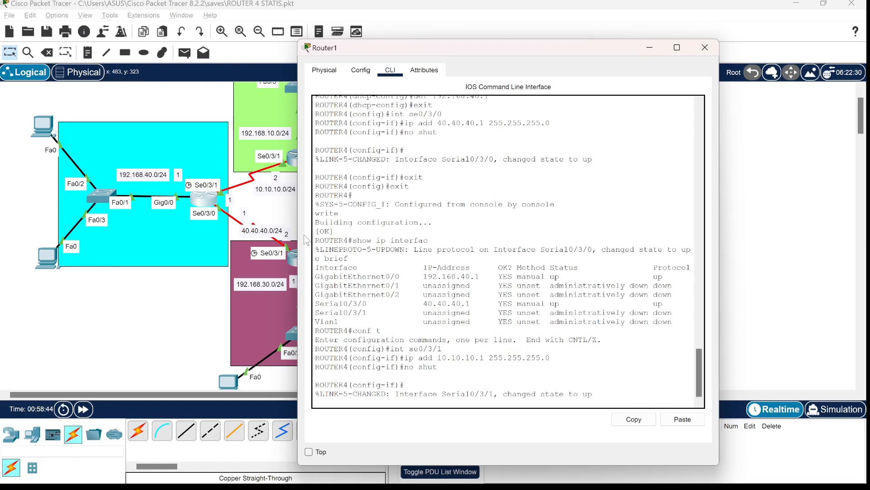
pyautogui.write('exit')
pyautogui.press('Return')
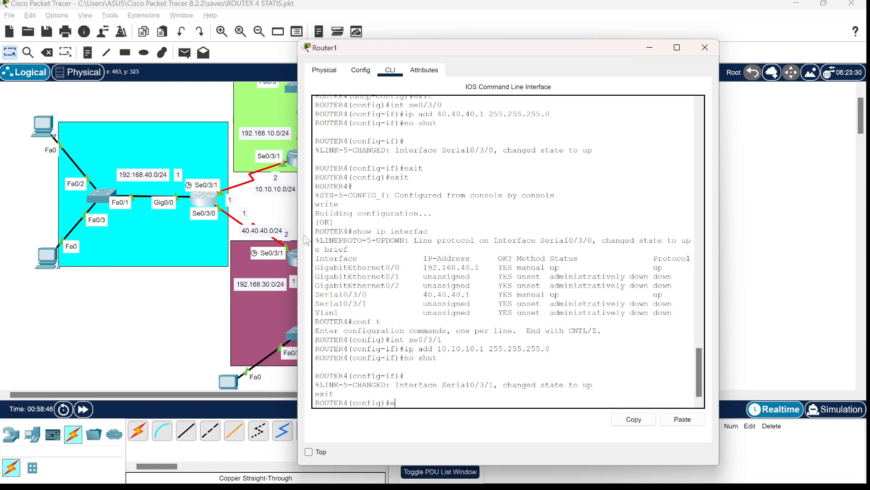
# Leave configuration mode and verify ROUTER4's serial and gigabit interfaces with show ip interface brief, then close its window
pyautogui.press('Return')
pyautogui.press('Return')
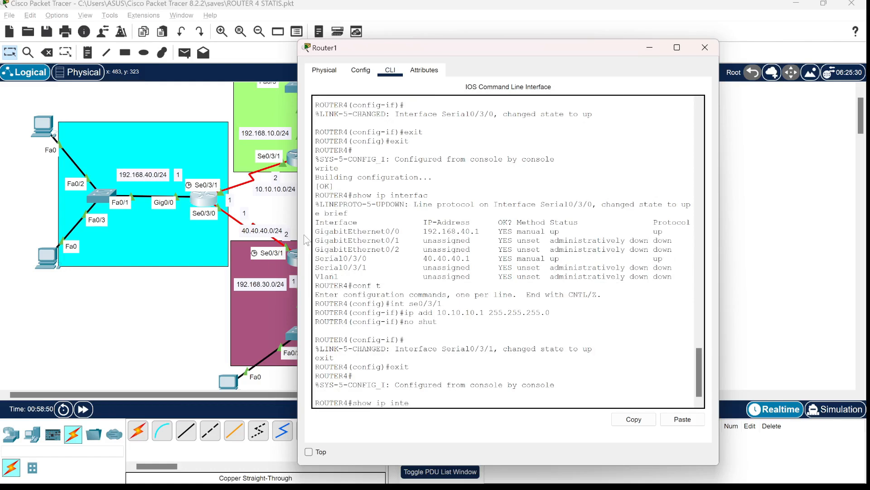
pyautogui.write('show ip interface br')
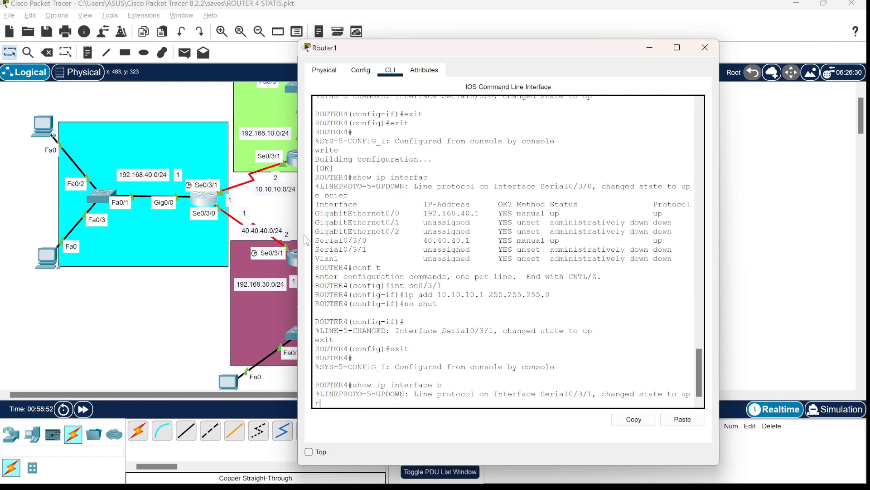
pyautogui.write('ief')
pyautogui.press('Return')
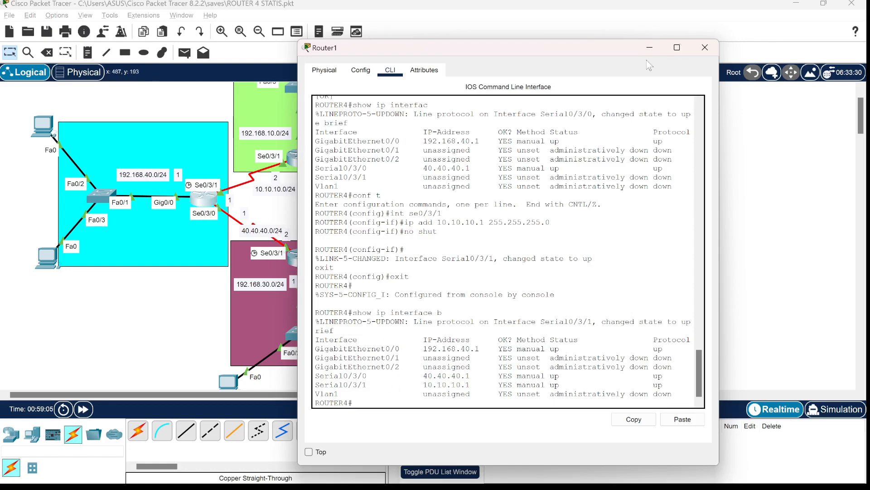
pyautogui.click(705, 47)
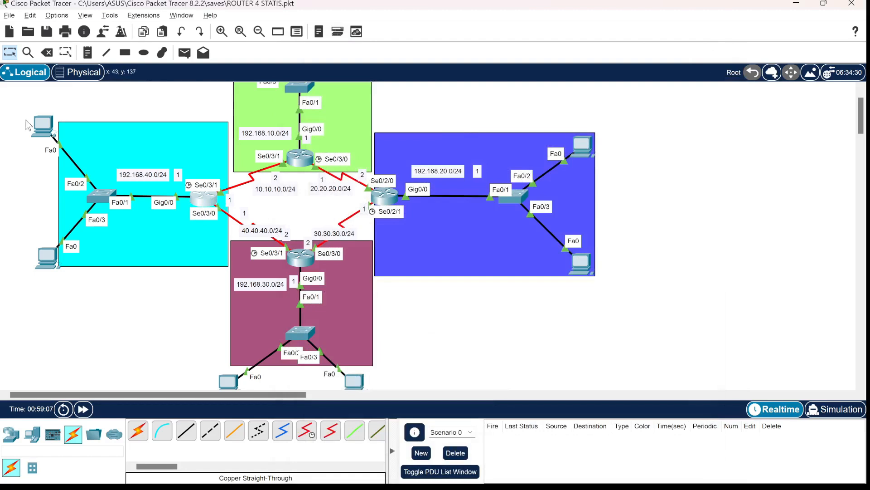
# Set PC0 in the 192.168.40.0/24 network to obtain its IP configuration through DHCP
pyautogui.click(44, 125)
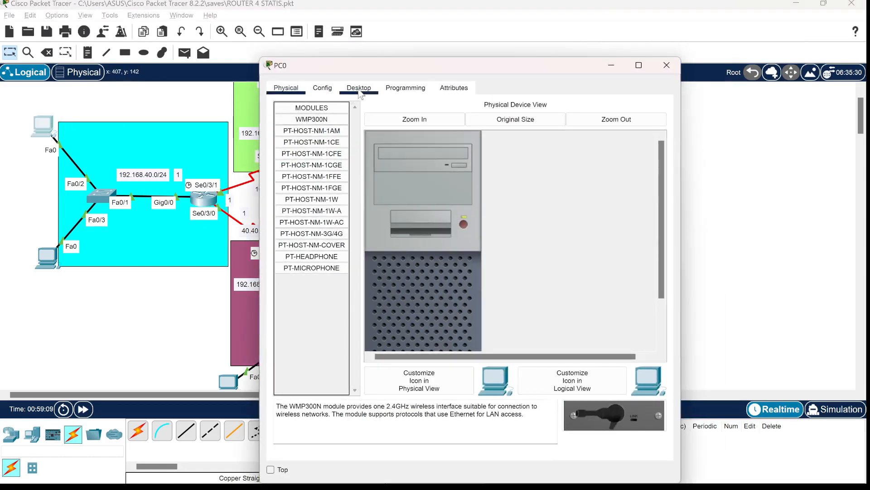
pyautogui.click(359, 89)
pyautogui.click(317, 145)
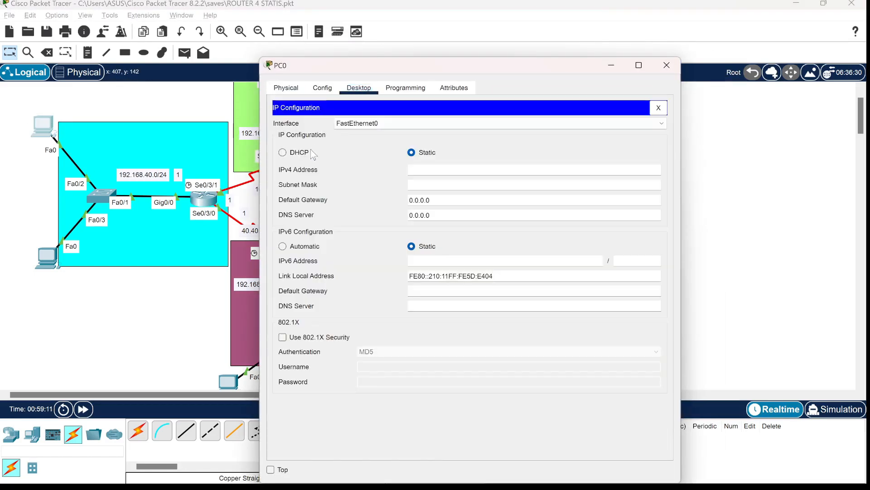
pyautogui.click(283, 152)
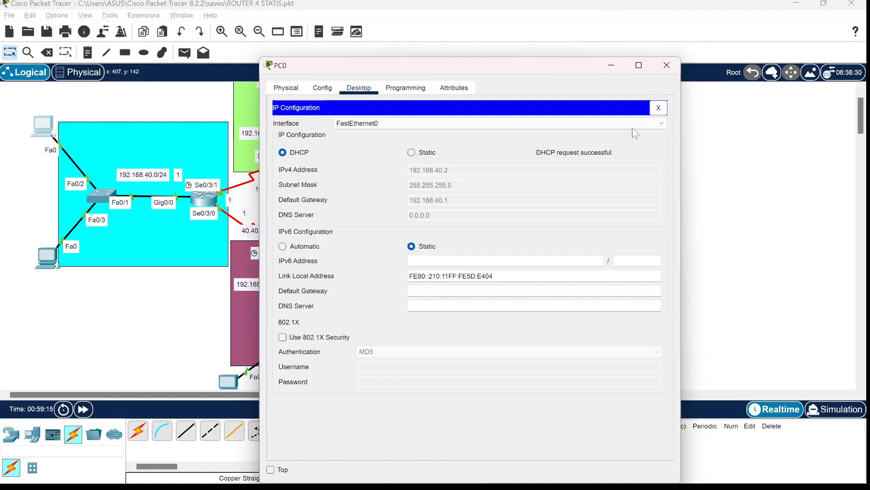
pyautogui.click(667, 65)
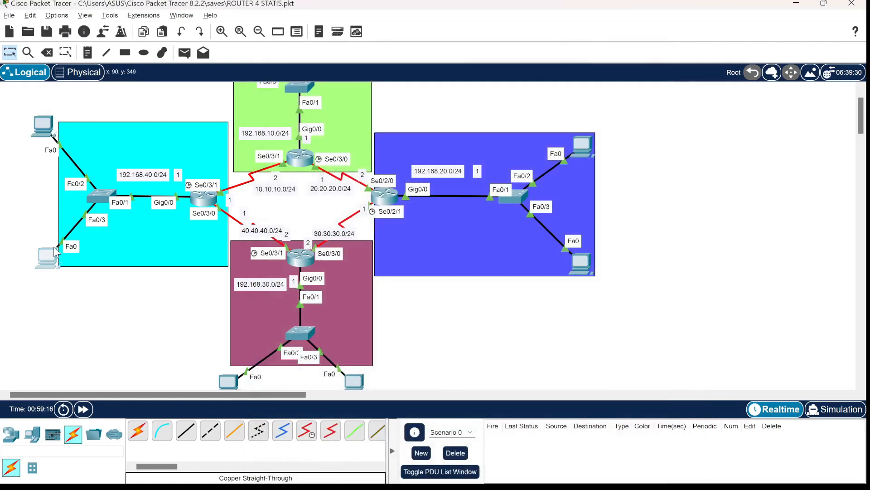
# Set PC1 in the 192.168.40.0/24 network to obtain its IP configuration through DHCP
pyautogui.click(47, 257)
pyautogui.click(361, 92)
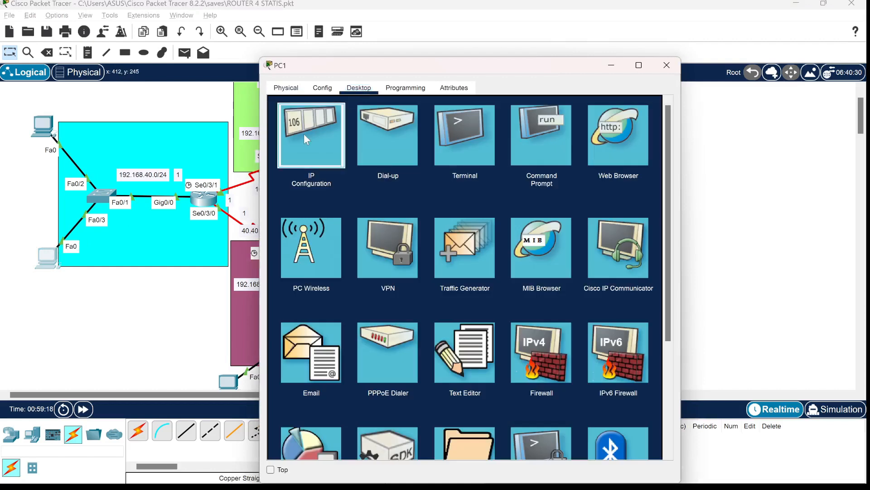
pyautogui.click(308, 139)
pyautogui.click(302, 153)
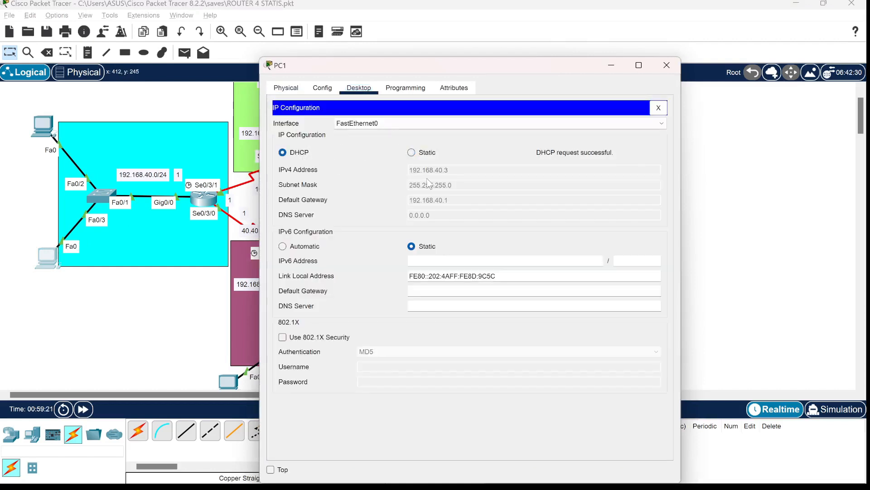
pyautogui.click(658, 107)
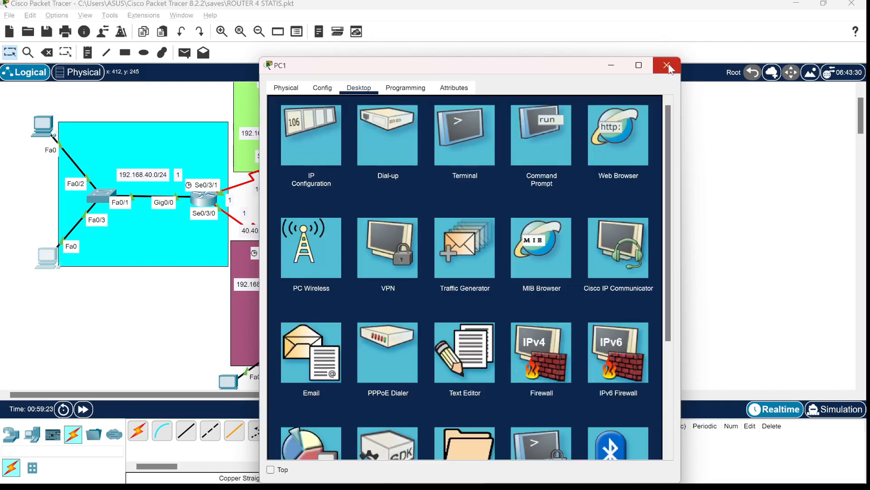
pyautogui.click(667, 65)
# Inspect the Port Status Summary Table of the 192.168.40.0/24 network's router and close it
pyautogui.scroll(2, 450, 179)
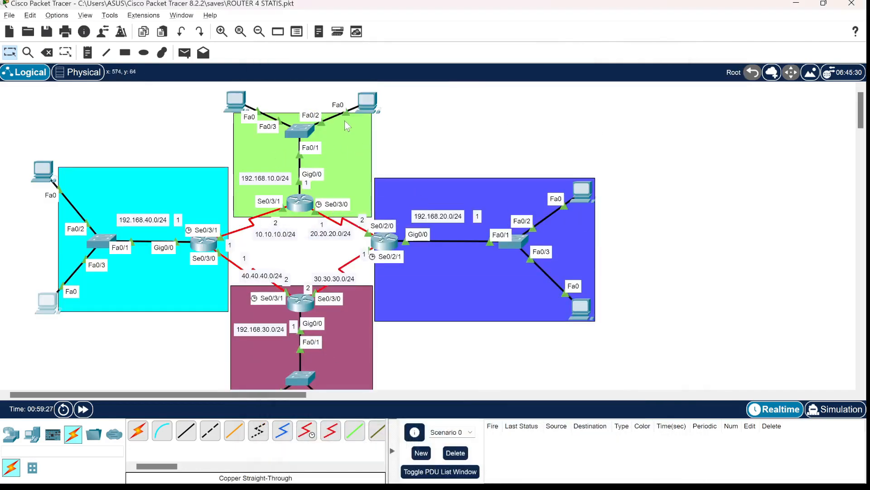
pyautogui.scroll(-2, 345, 123)
pyautogui.moveTo(303, 162)
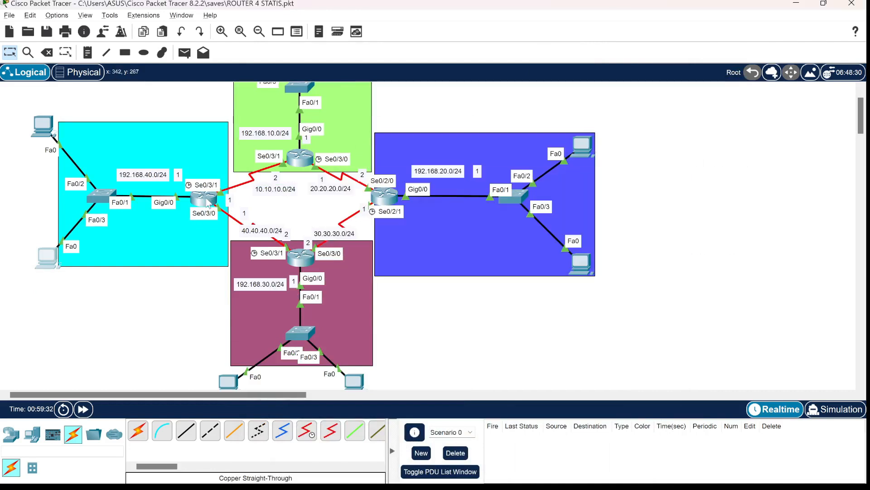
pyautogui.moveTo(207, 202)
pyautogui.click(29, 54)
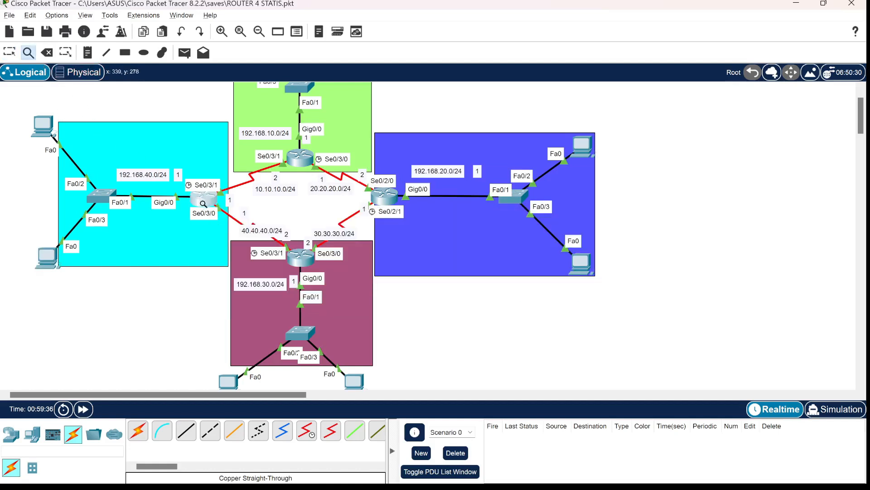
pyautogui.click(204, 202)
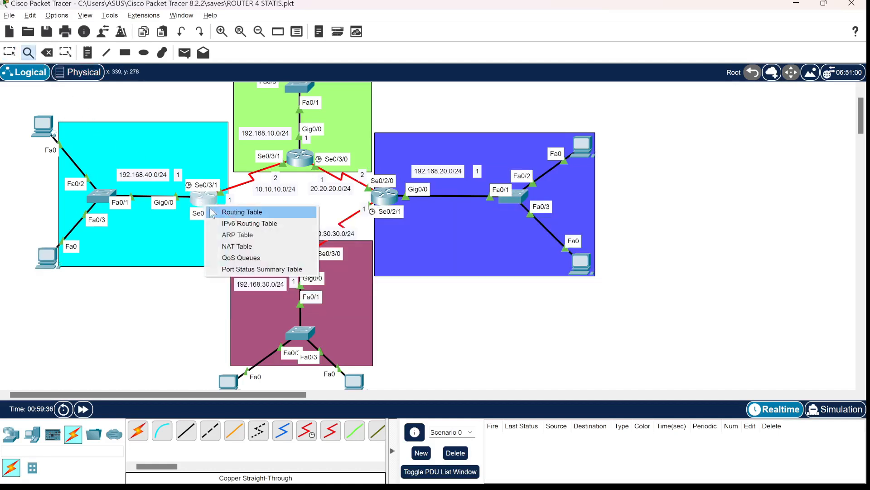
pyautogui.click(250, 271)
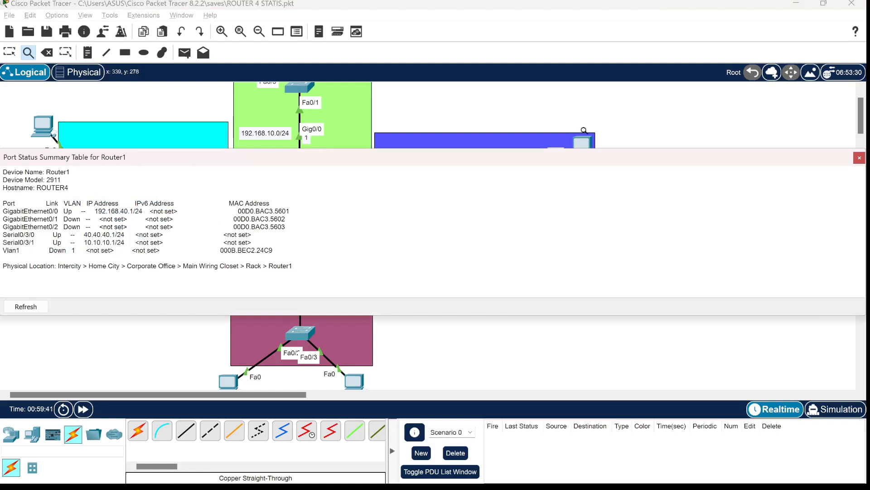
pyautogui.click(859, 158)
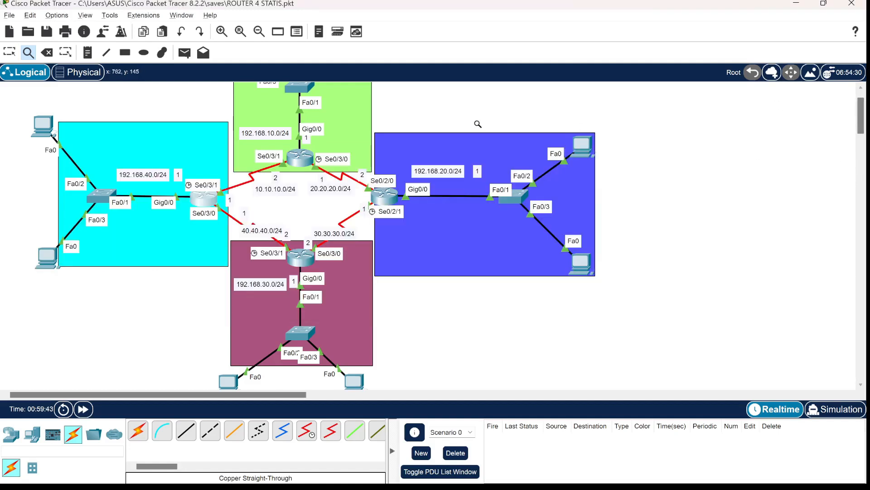
# Test connectivity within the 192.168.40.0/24 and 192.168.10.0/24 networks with simple PDUs from PC0 to PC1 and PC7 to PC6
pyautogui.scroll(2, 408, 110)
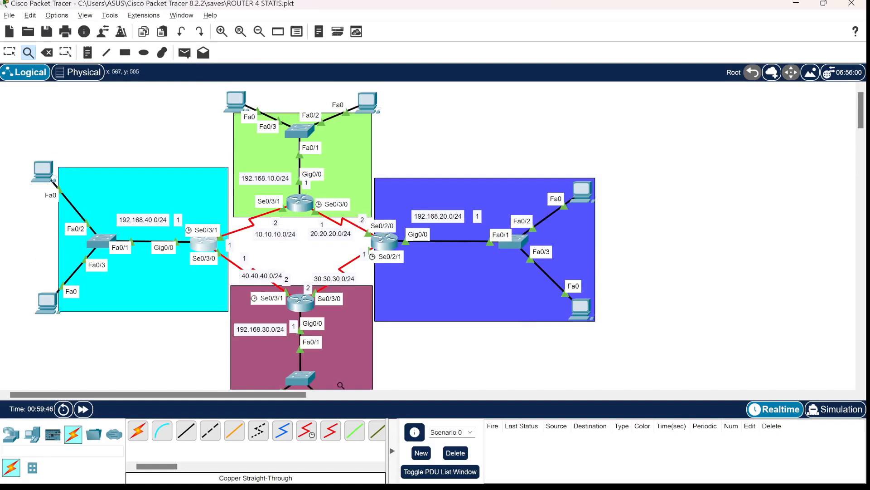
pyautogui.click(184, 52)
pyautogui.click(47, 172)
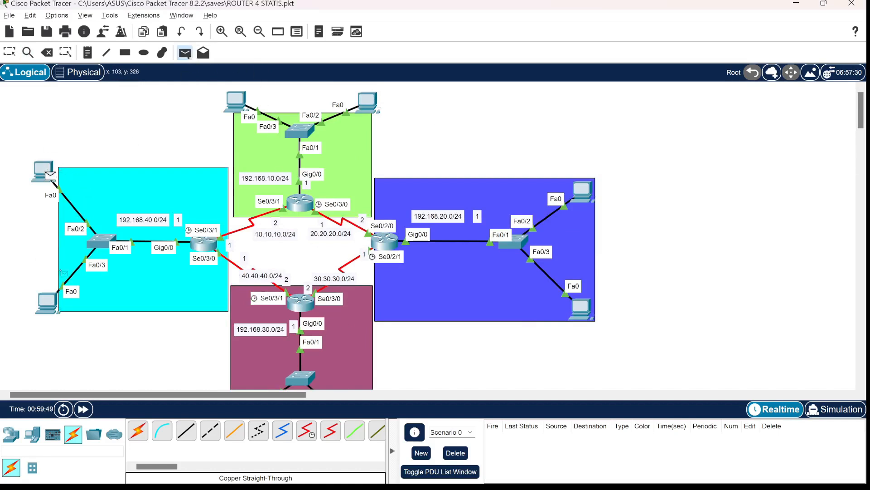
pyautogui.click(49, 303)
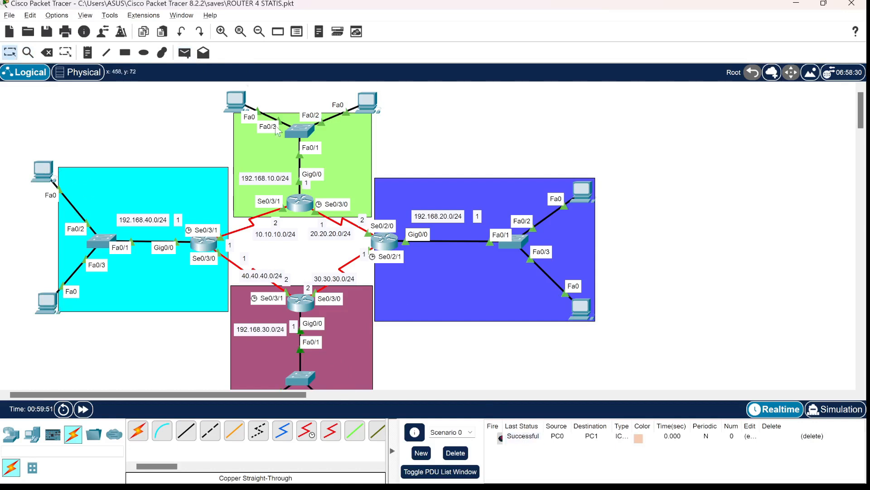
pyautogui.click(185, 53)
pyautogui.click(238, 100)
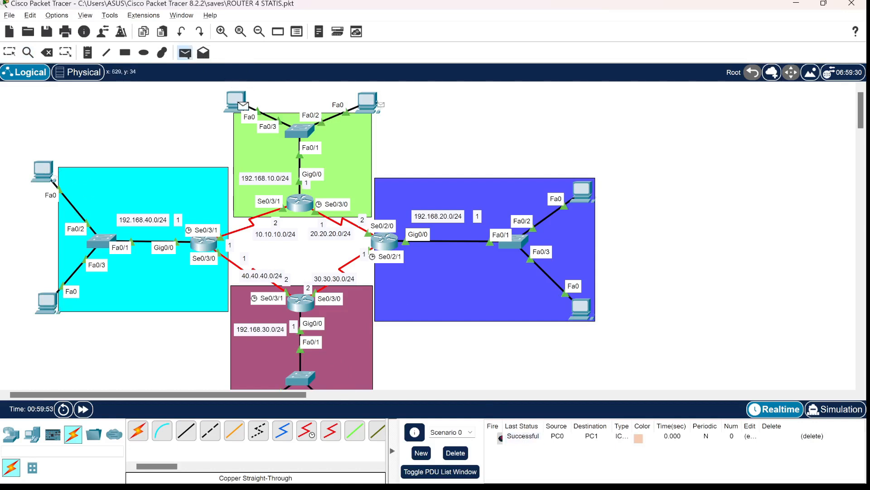
pyautogui.click(370, 102)
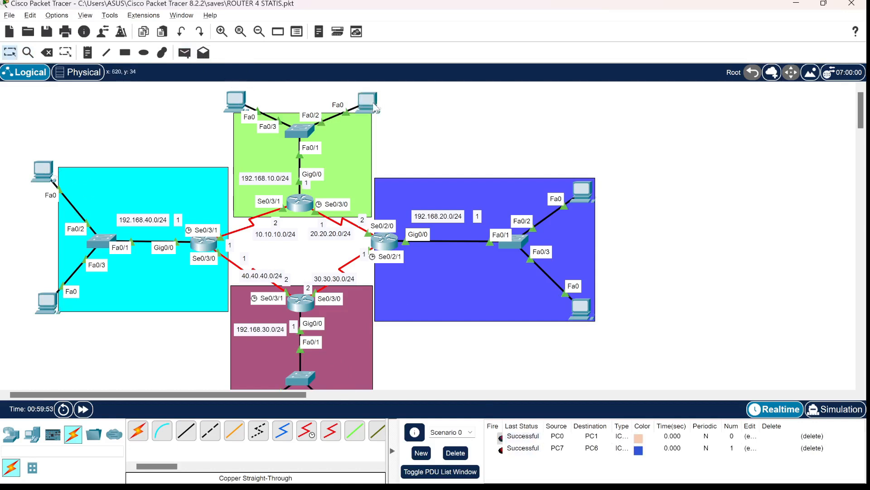
# Test connectivity within the 192.168.20.0/24 and 192.168.30.0/24 networks with simple PDUs from PC4 to PC5 and PC2 to PC3
pyautogui.click(184, 53)
pyautogui.click(584, 193)
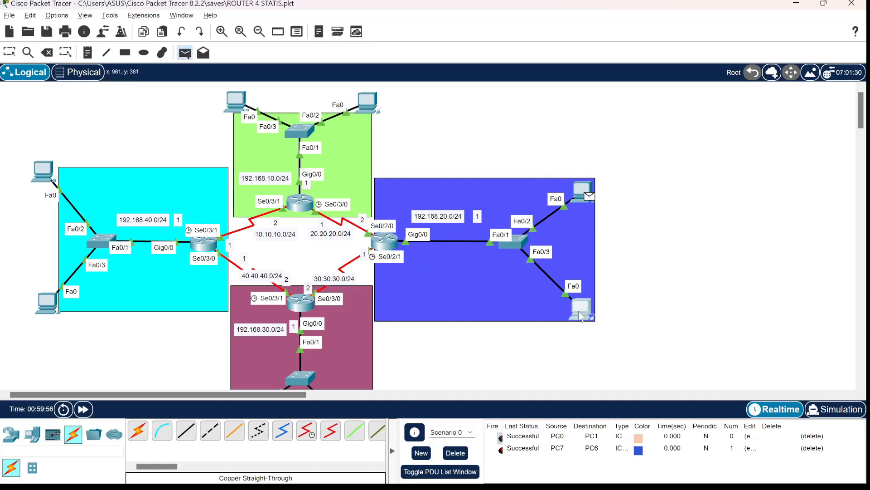
pyautogui.click(581, 307)
pyautogui.click(184, 52)
pyautogui.scroll(-5, 290, 313)
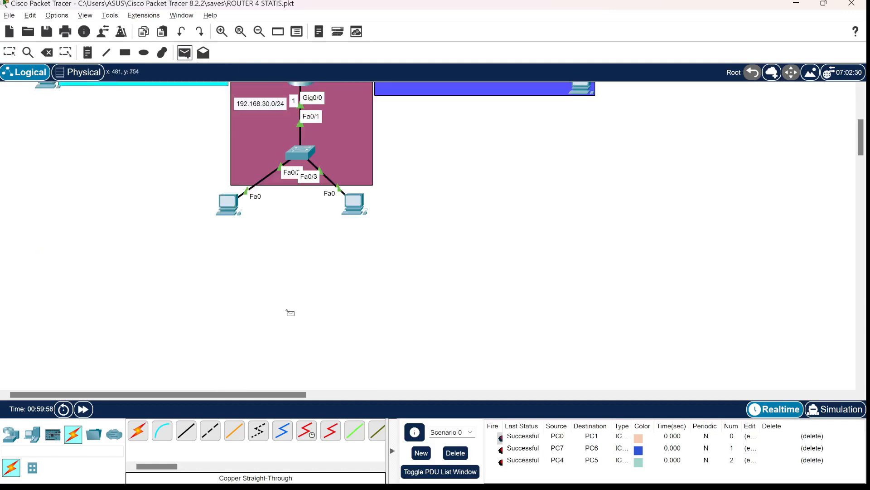
pyautogui.click(234, 212)
pyautogui.click(353, 204)
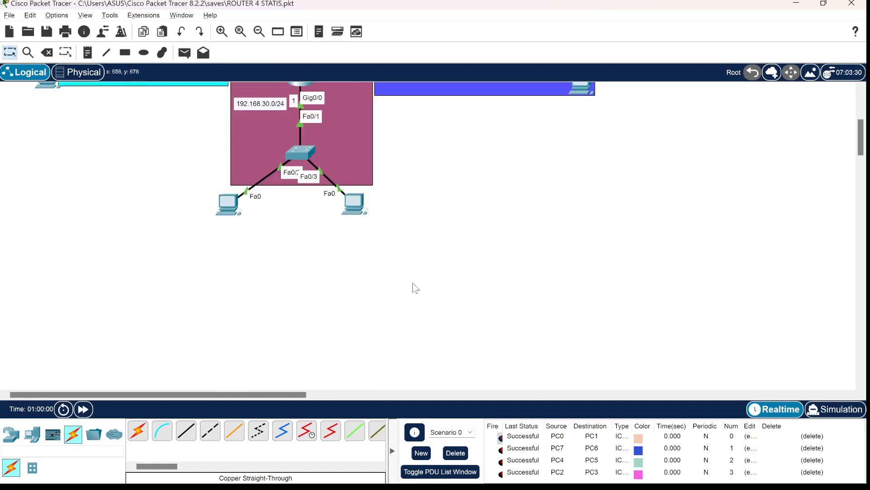
# Test connectivity between the 192.168.40.0/24 and 192.168.10.0/24 networks with a simple PDU from PC0 to PC7
pyautogui.scroll(5, 285, 134)
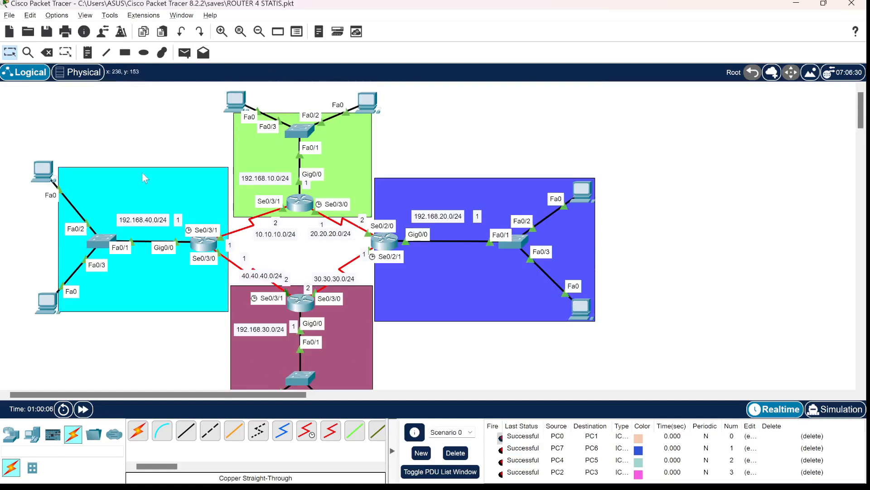
pyautogui.moveTo(6, 134); pyautogui.dragTo(163, 328)
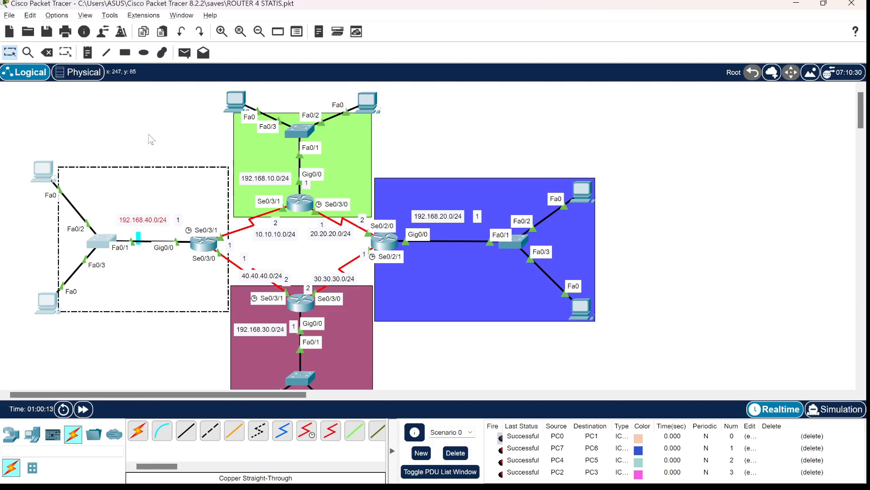
pyautogui.click(199, 87)
pyautogui.click(184, 53)
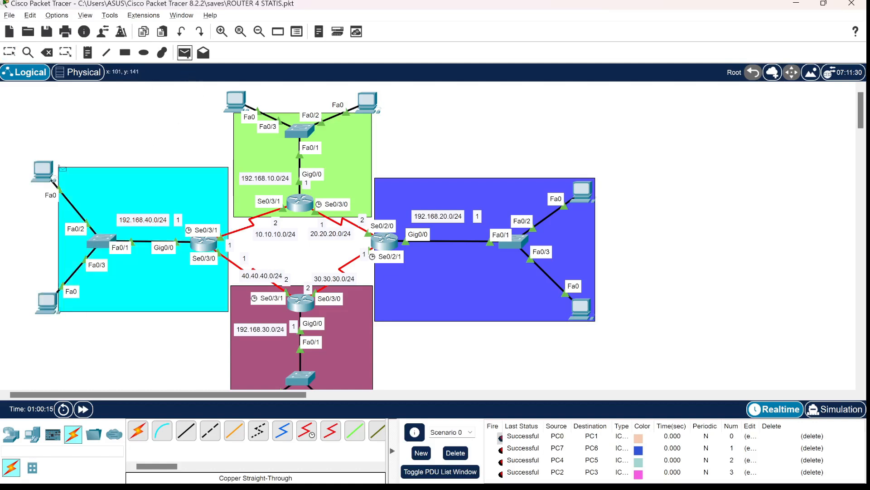
pyautogui.click(46, 171)
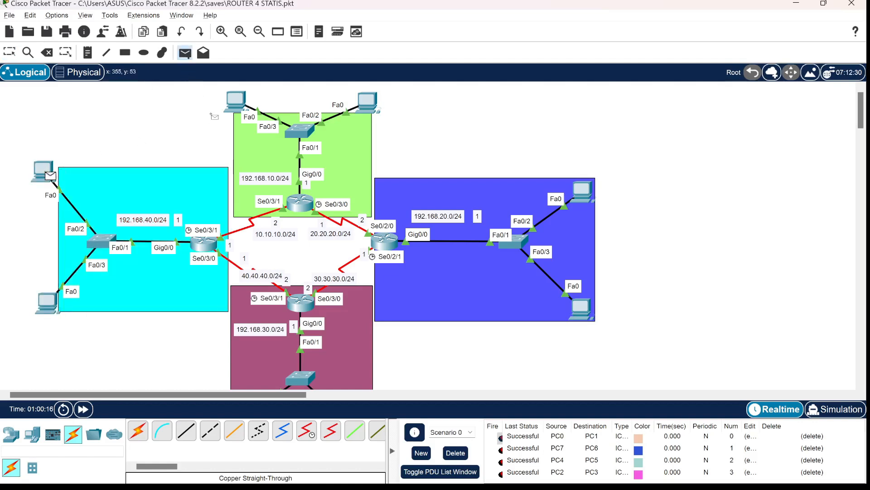
pyautogui.click(239, 97)
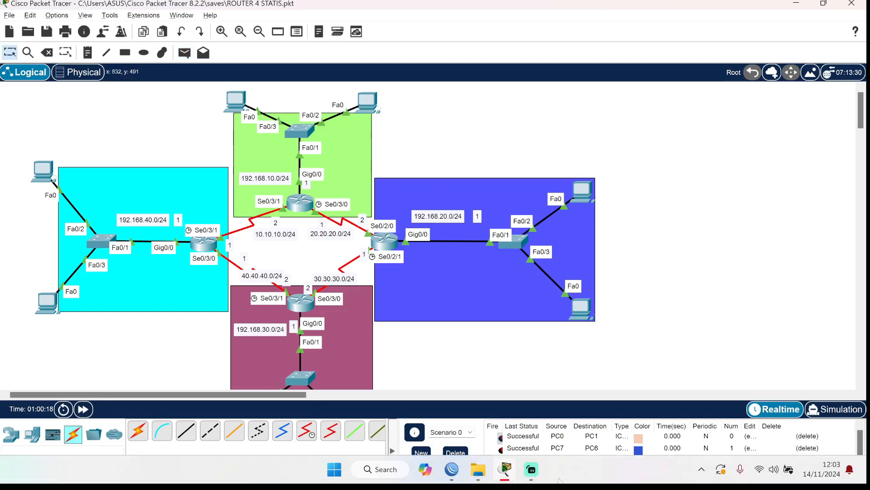
pyautogui.scroll(-3, 567, 385)
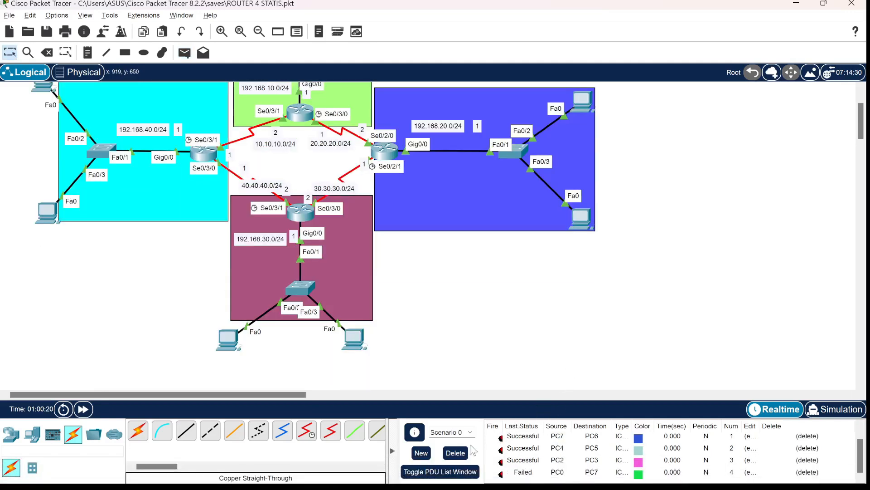
# Delete Scenario 0's PDUs and send a fresh simple PDU from PC0 to PC7
pyautogui.click(455, 452)
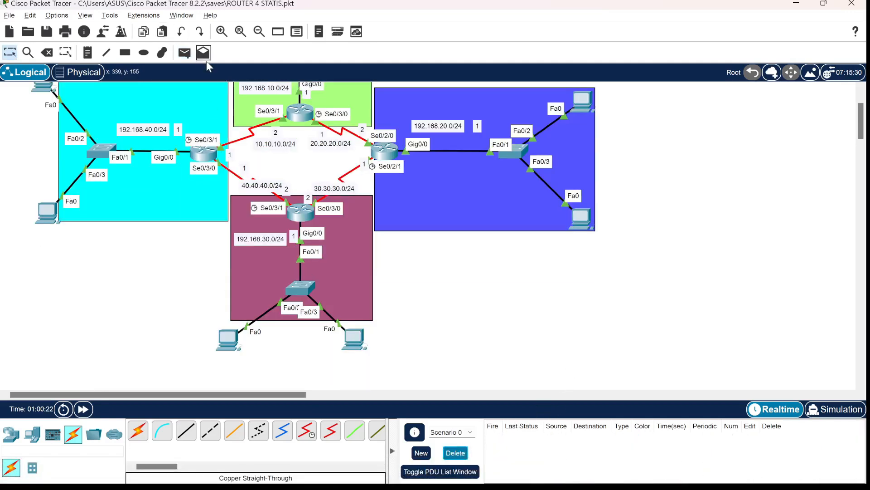
pyautogui.click(187, 54)
pyautogui.scroll(2, 68, 120)
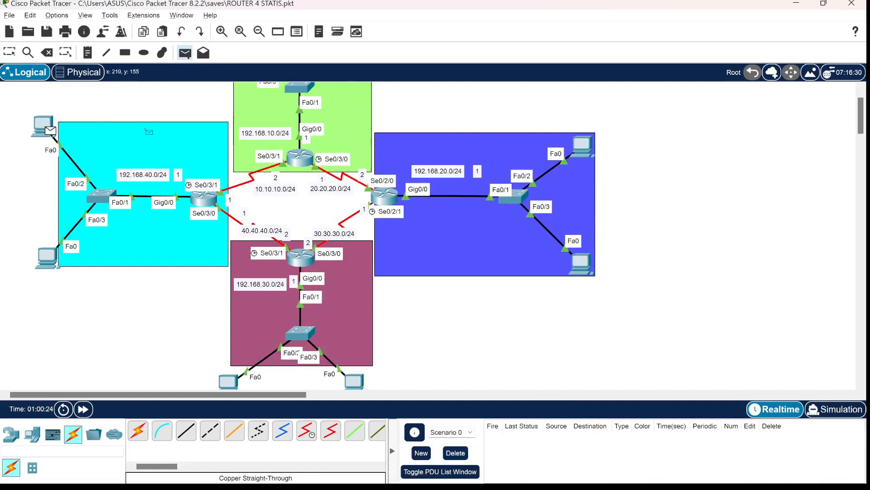
pyautogui.click(235, 102)
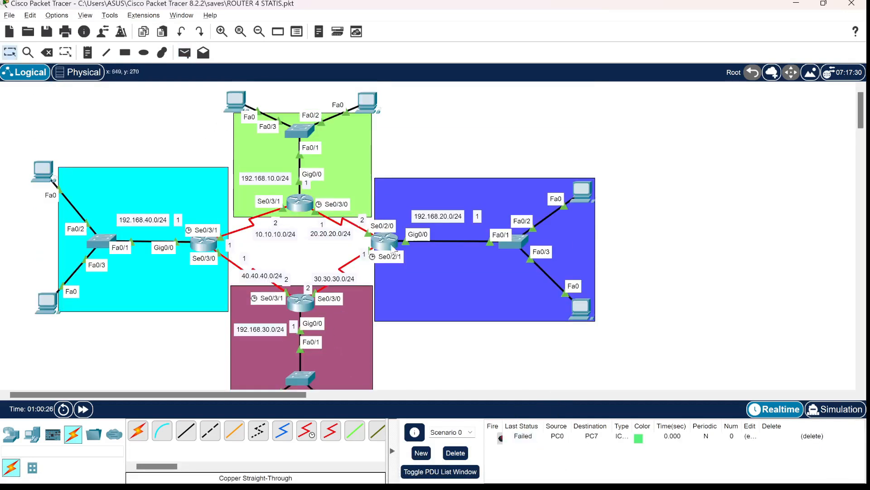
# Test connectivity from PC0 to PC4 in 192.168.20.0/24 and from PC0 to PC2 in 192.168.30.0/24 with simple PDUs
pyautogui.click(185, 53)
pyautogui.click(51, 171)
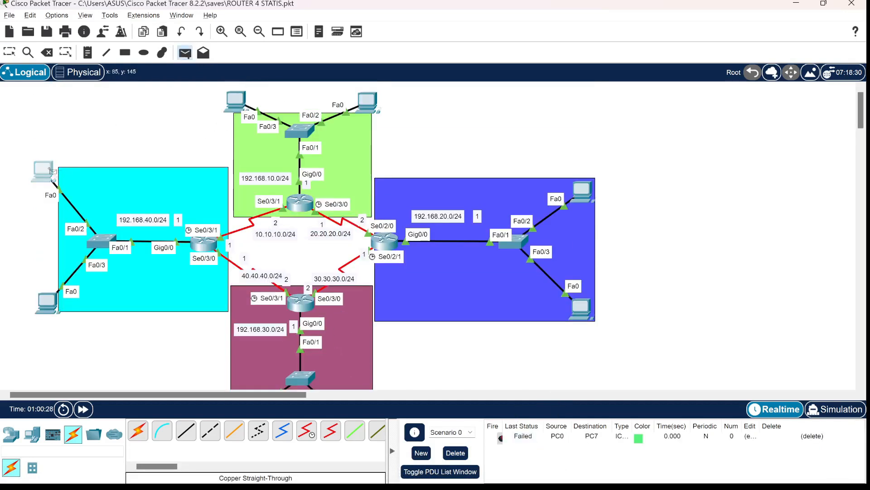
pyautogui.click(582, 191)
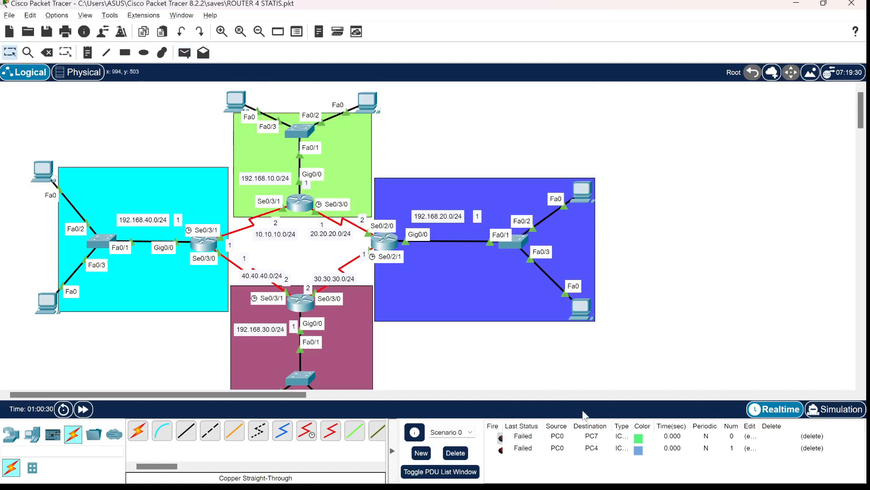
pyautogui.click(185, 52)
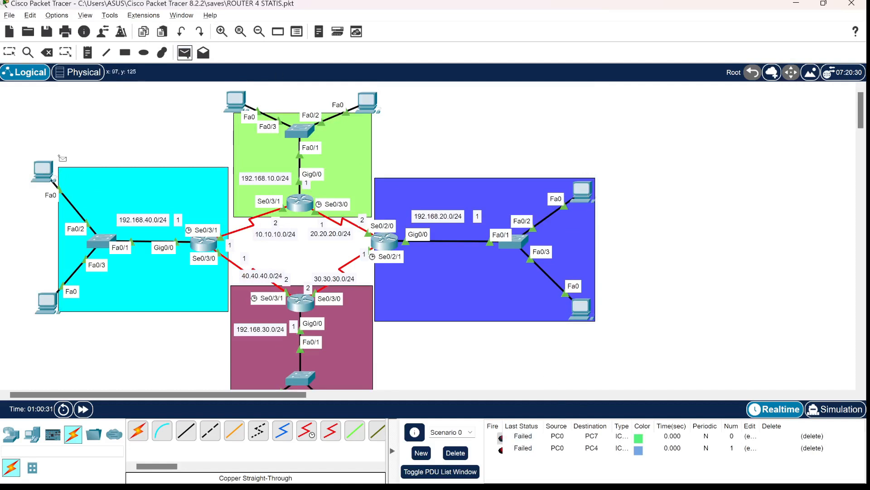
pyautogui.click(48, 174)
pyautogui.scroll(-2, 281, 307)
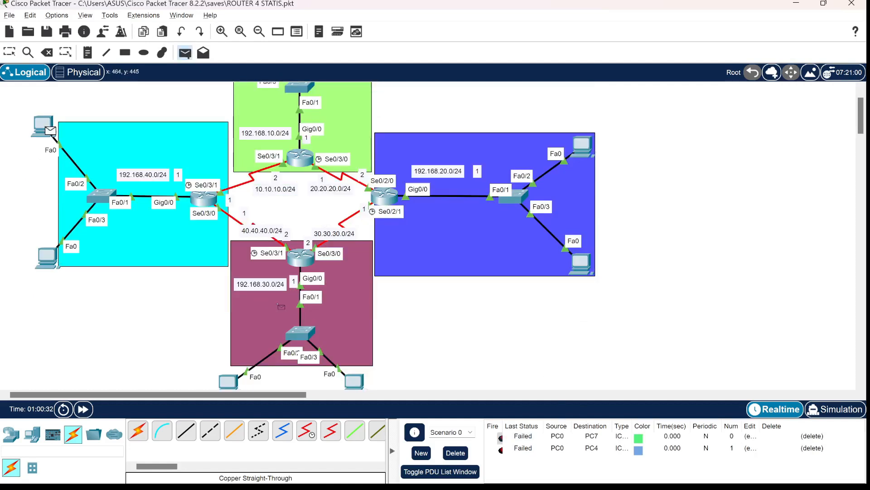
pyautogui.click(229, 381)
pyautogui.scroll(2, 444, 263)
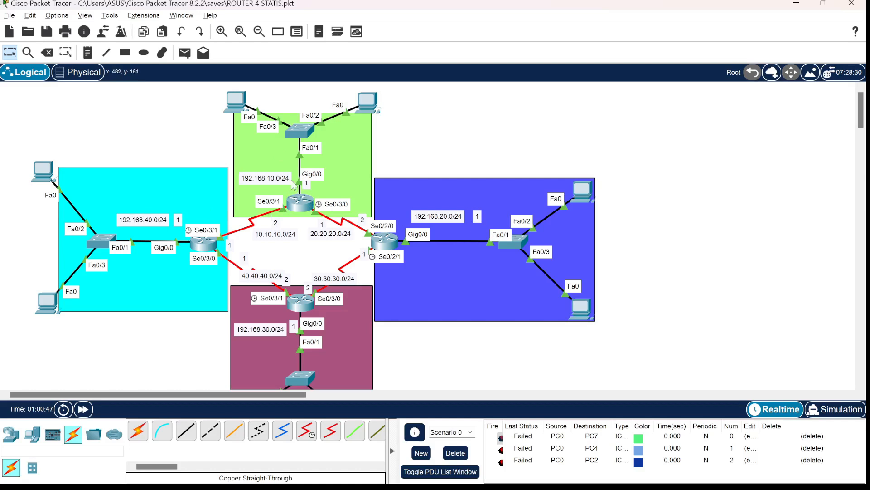
# Inspect the routing table of Router2 in the 192.168.10.0/24 network, then close it
pyautogui.click(29, 53)
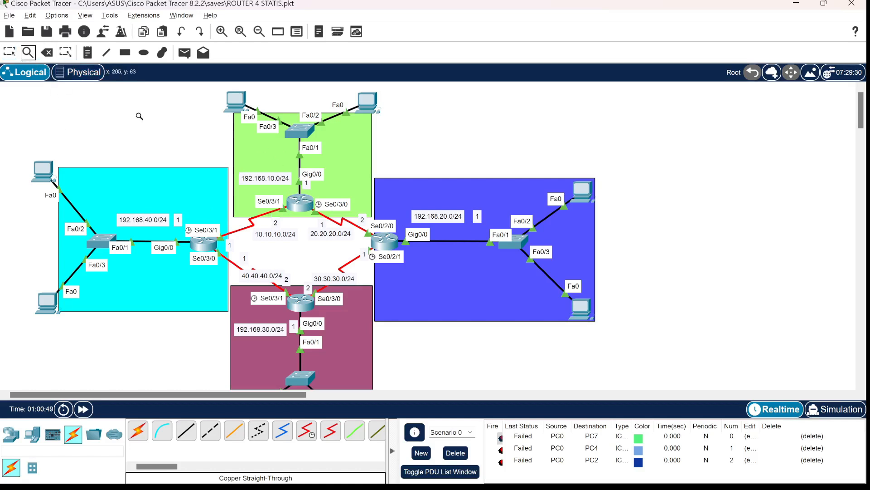
pyautogui.click(301, 203)
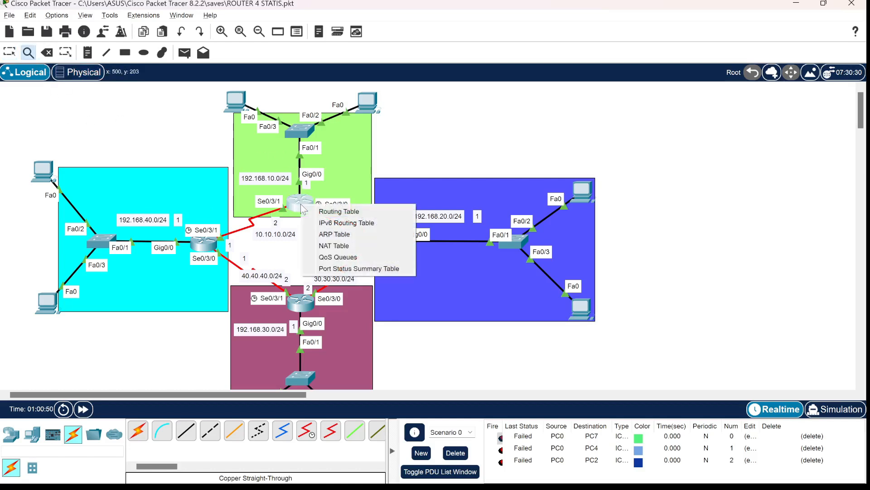
pyautogui.click(337, 212)
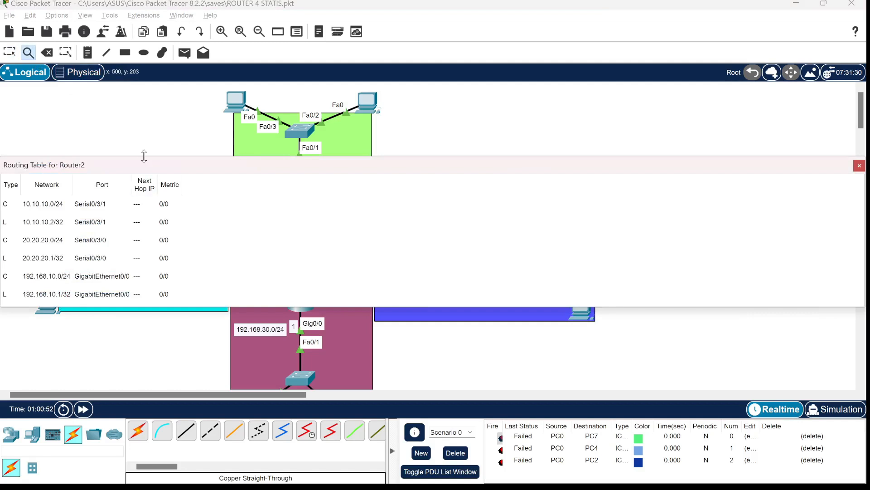
pyautogui.moveTo(138, 168); pyautogui.dragTo(224, 170)
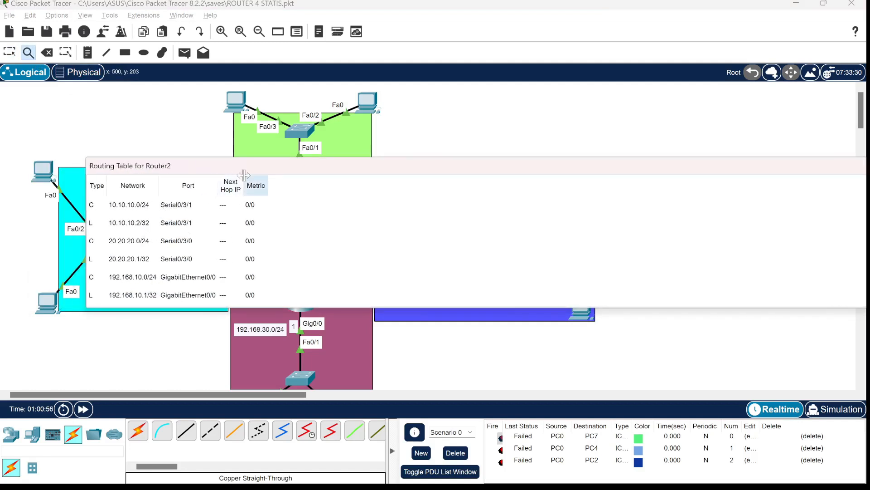
pyautogui.moveTo(834, 168); pyautogui.dragTo(830, 165)
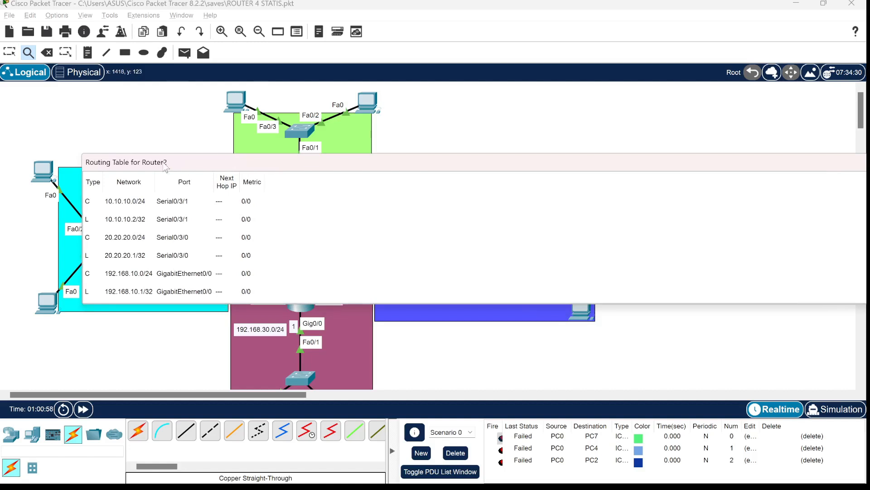
pyautogui.moveTo(454, 171); pyautogui.dragTo(251, 207)
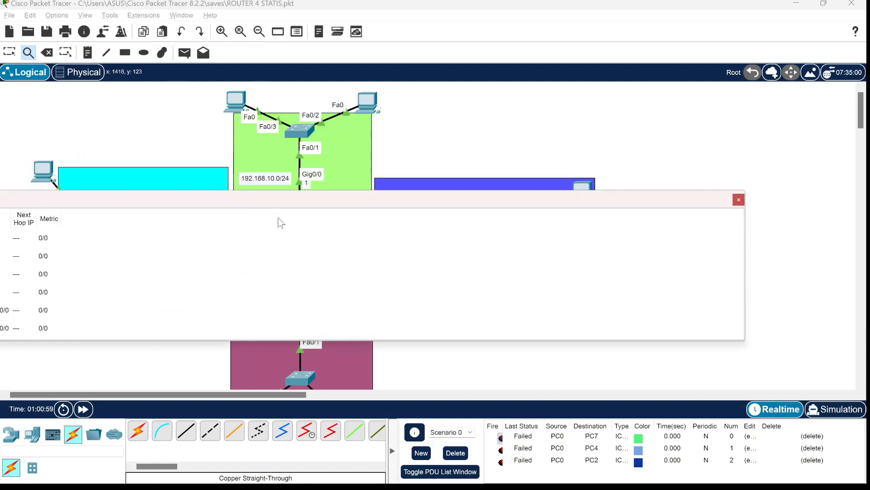
pyautogui.click(739, 200)
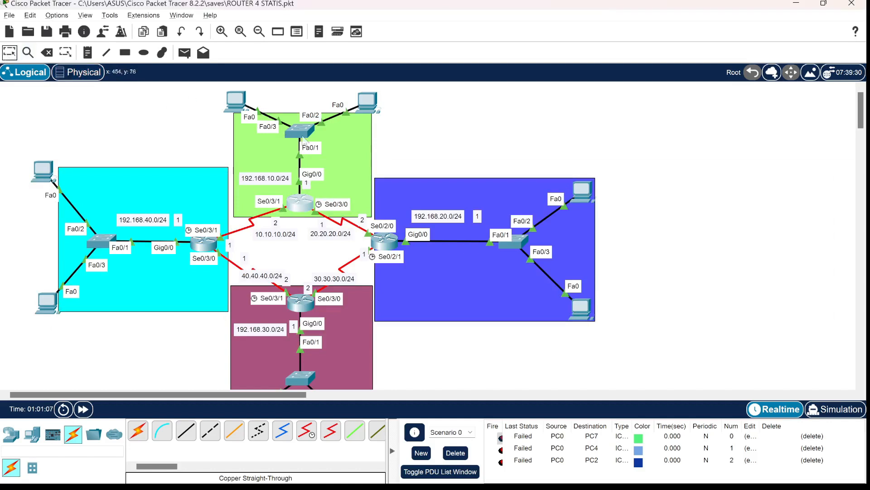
# Examine the topology around Router2 to distinguish its directly connected networks from the remote networks that need static routes
pyautogui.scroll(-2, 303, 195)
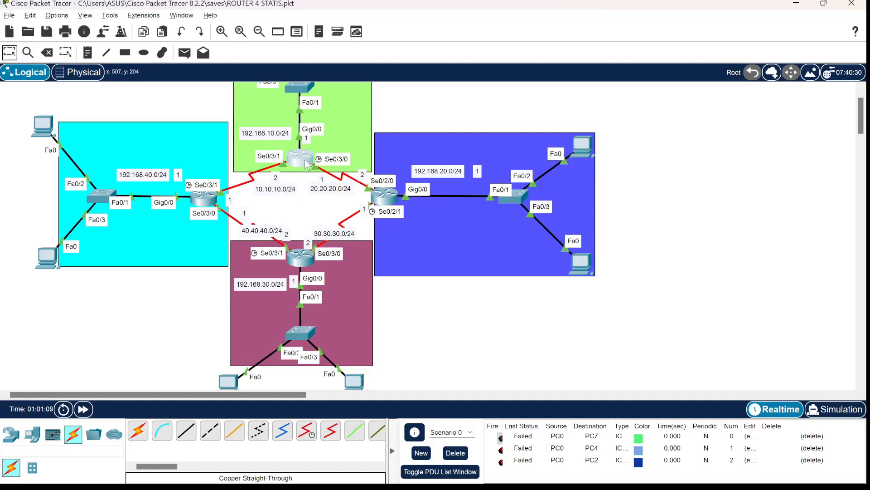
pyautogui.scroll(2, 305, 160)
pyautogui.scroll(-2, 303, 193)
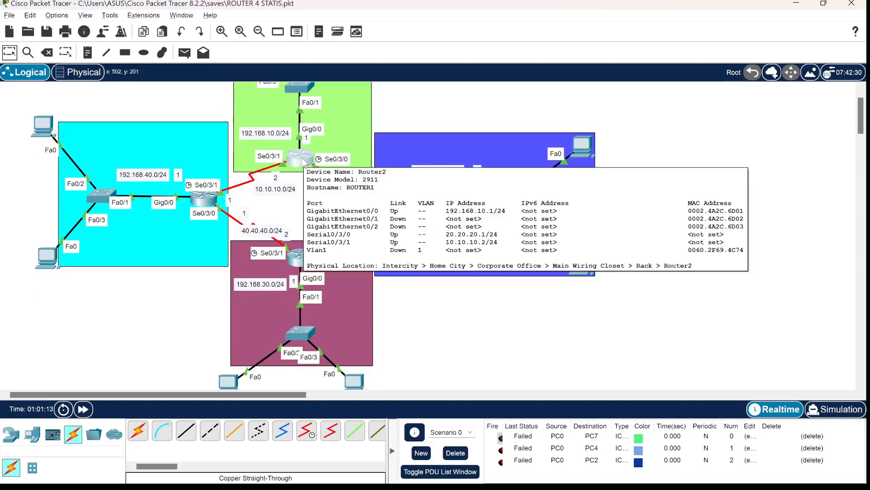
pyautogui.scroll(2, 303, 162)
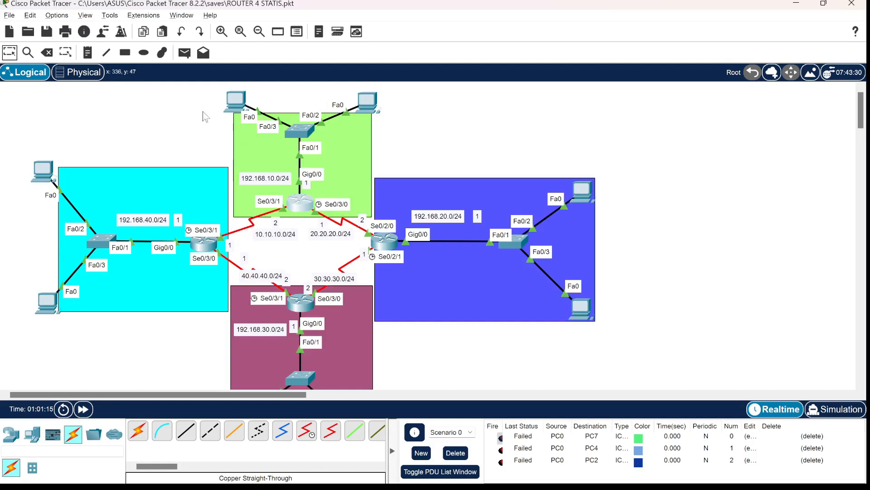
pyautogui.moveTo(199, 109); pyautogui.dragTo(350, 247)
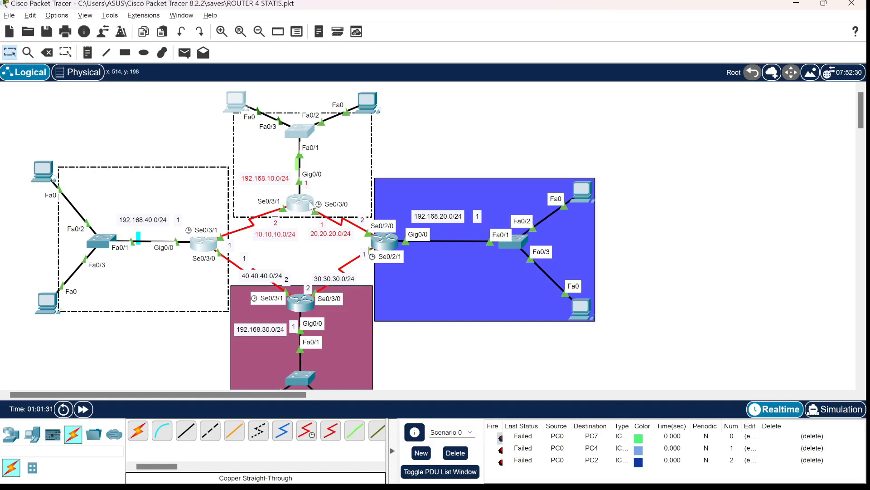
pyautogui.scroll(-2, 338, 208)
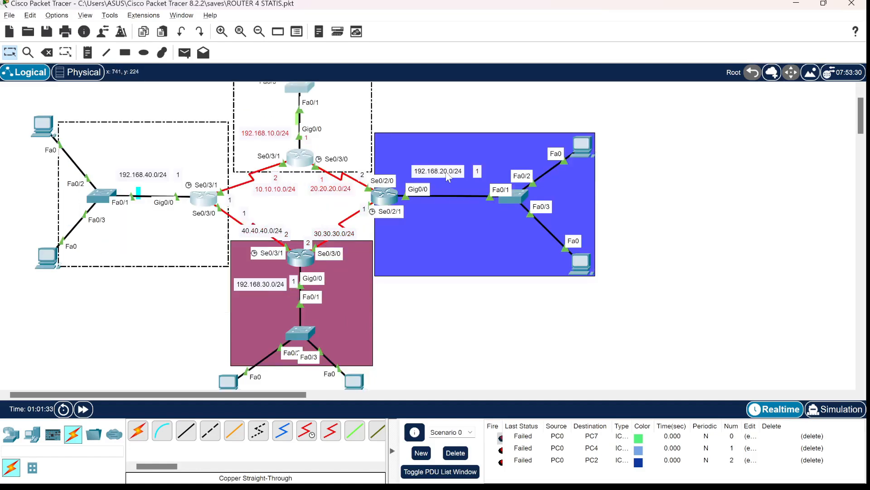
pyautogui.scroll(-2, 368, 297)
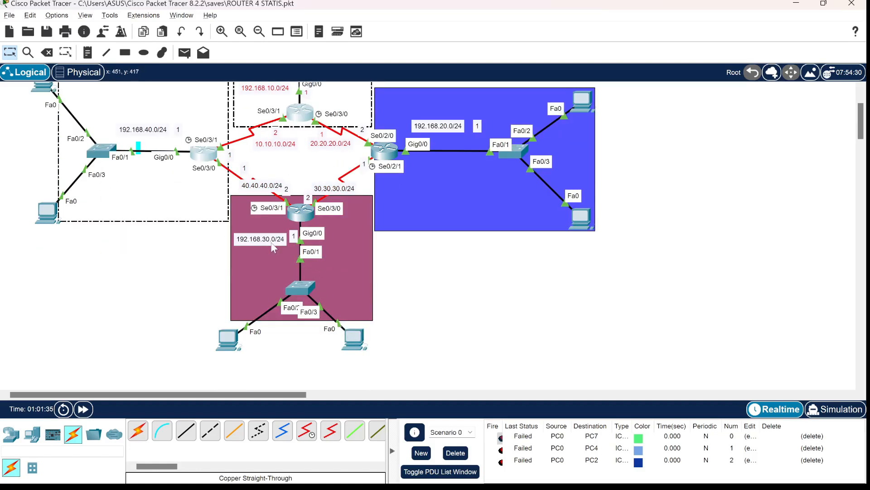
pyautogui.scroll(2, 272, 247)
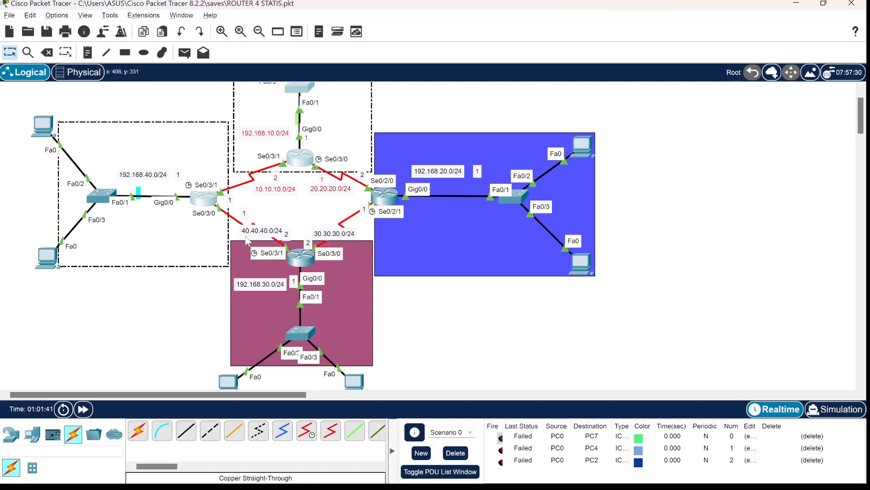
pyautogui.scroll(2, 247, 241)
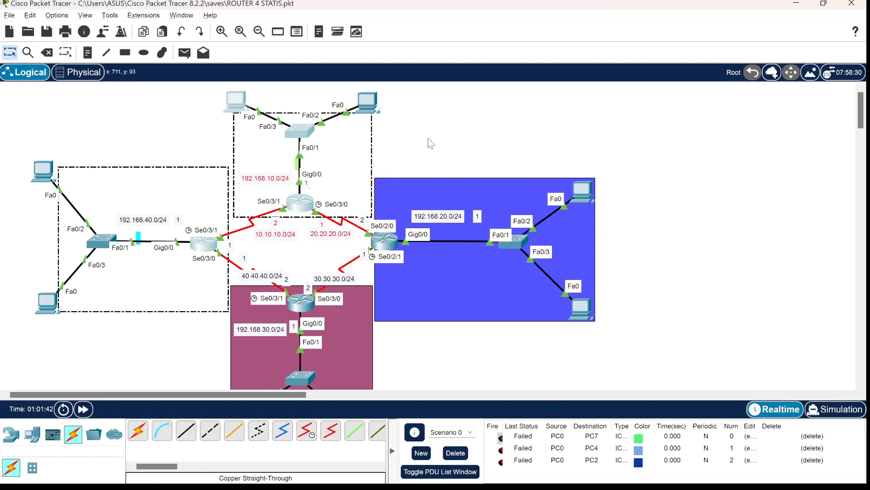
# Open Router2's command line and enter global configuration mode
pyautogui.click(301, 203)
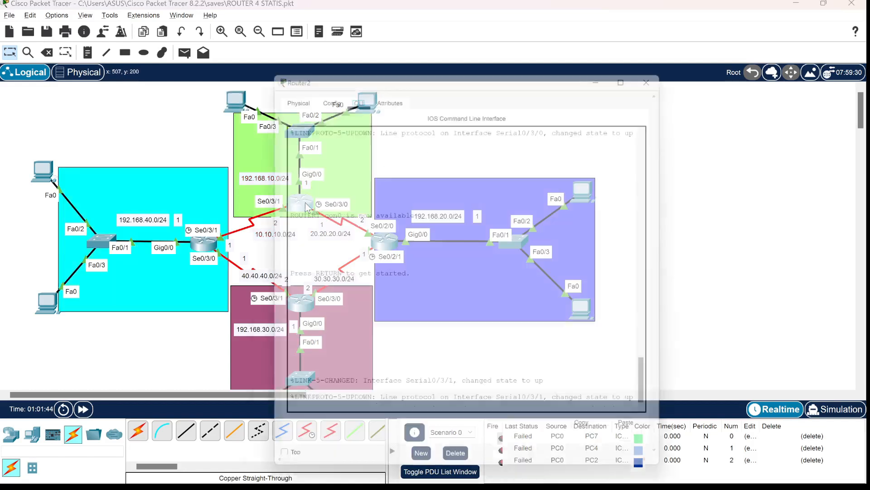
pyautogui.click(458, 283)
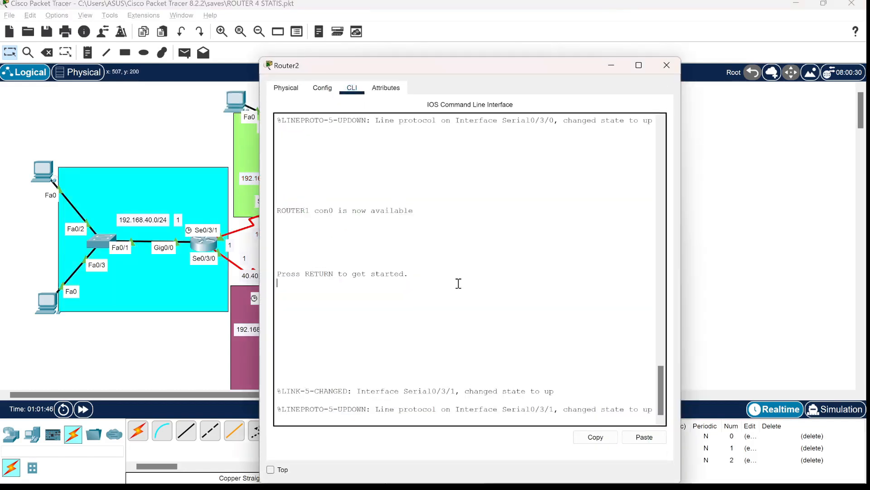
pyautogui.press('Return')
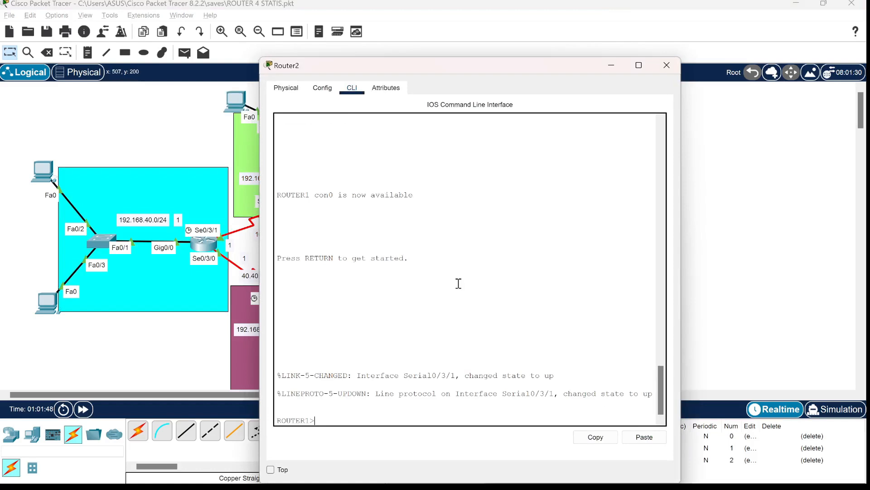
pyautogui.write('en')
pyautogui.press('Return')
pyautogui.write('conf t')
pyautogui.press('Return')
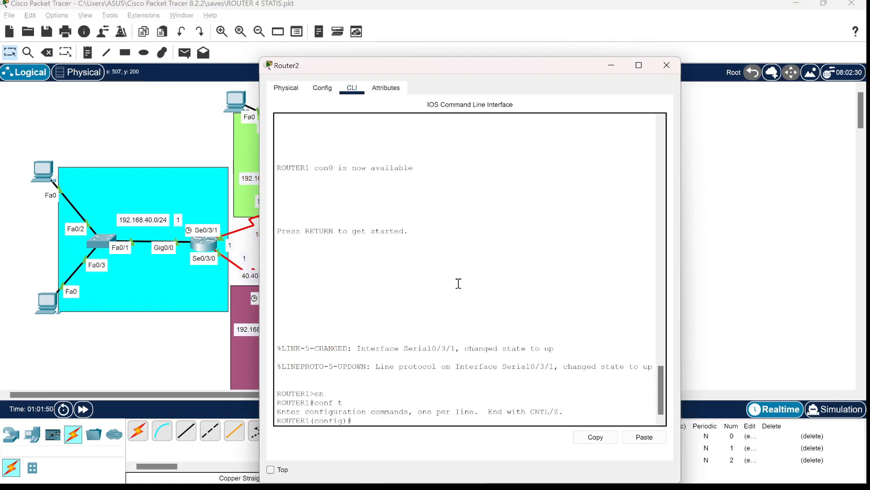
# Add a static route on Router2 to 192.168.20.0 255.255.255.0 via next hop 20.20.20.2, keeping the topology in view
pyautogui.moveTo(367, 74); pyautogui.dragTo(587, 69)
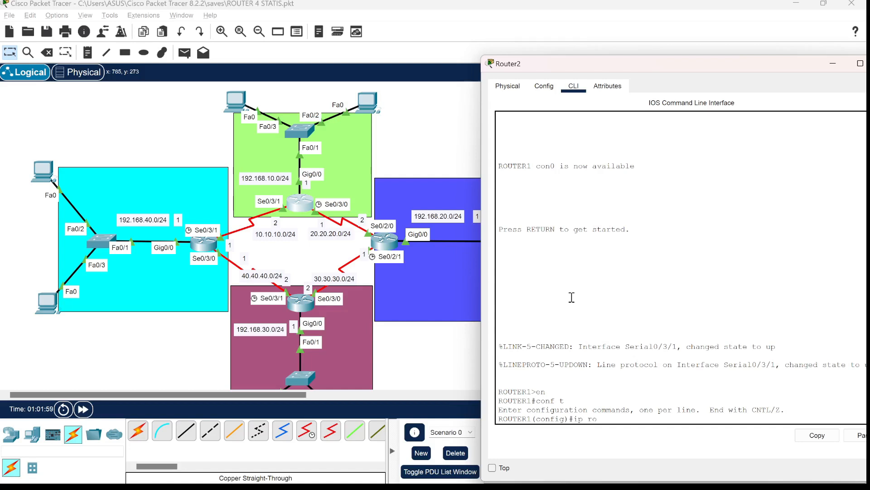
pyautogui.write('ute')
pyautogui.write('192.168.20.0 255.255.255.0 20')
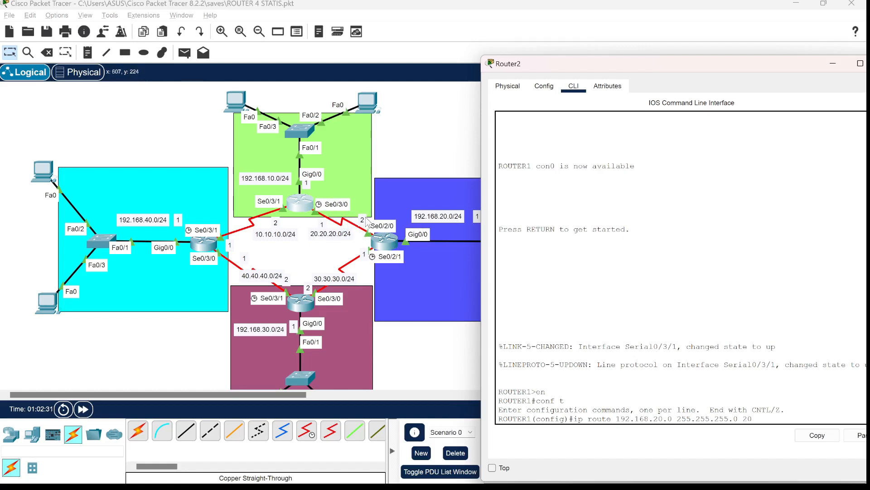
pyautogui.write('.20.20.2')
pyautogui.press('Return')
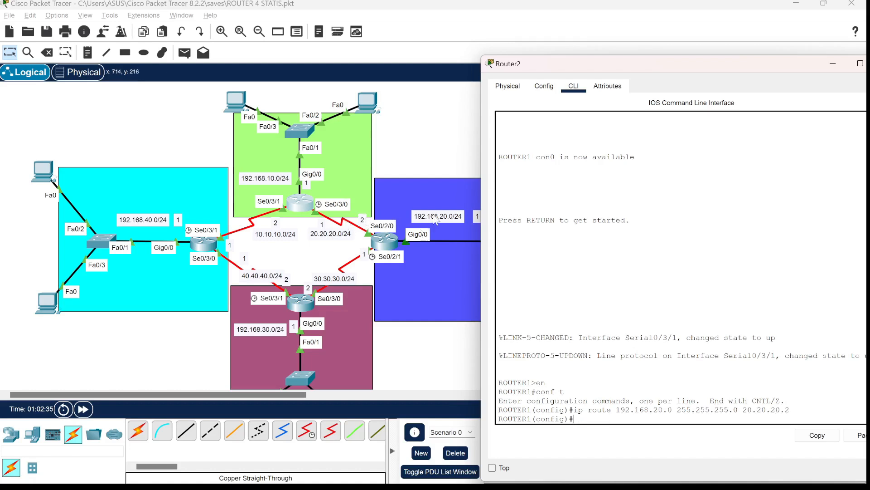
# Add a static route on Router2 to 192.168.30.0 255.255.255.0 via next hop 20.20.20.2
pyautogui.scroll(-1, 381, 258)
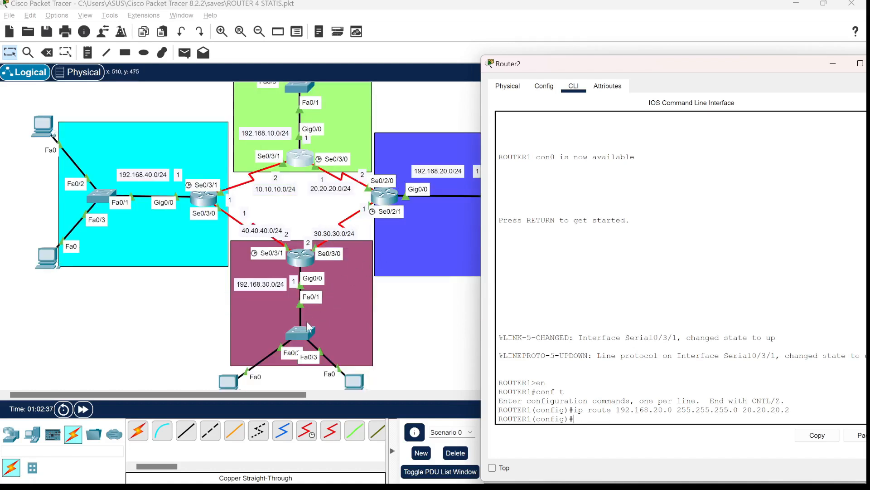
pyautogui.press('Up')
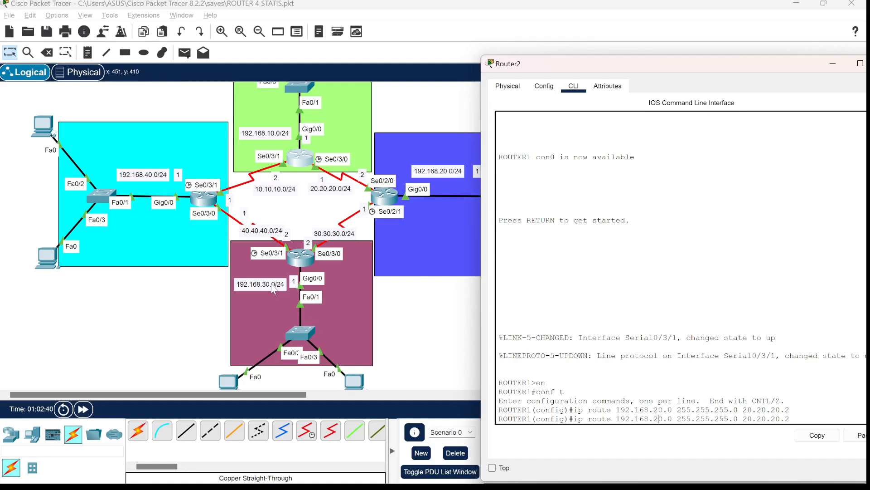
pyautogui.press('BackSpace')
pyautogui.write('3')
pyautogui.press('Return')
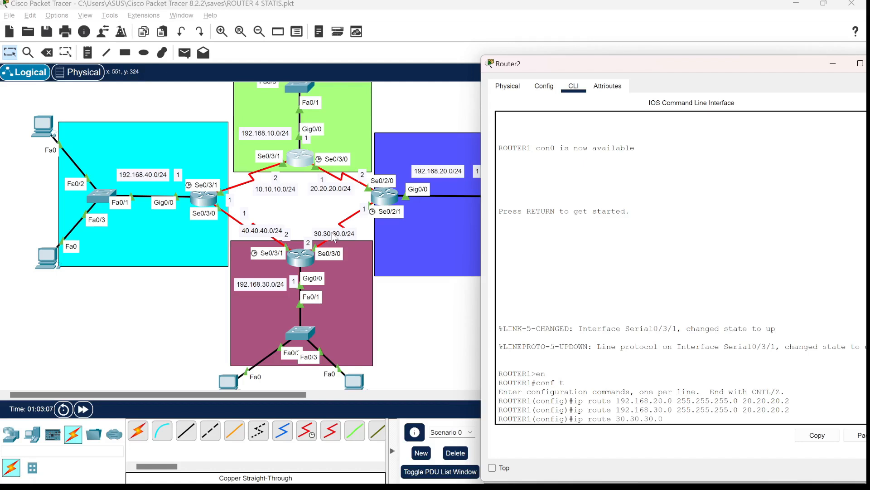
# Add a static route on Router2 to the 30.30.30.0 255.255.255.0 serial network via next hop 20.20.20.2
pyautogui.press('BackSpace')
pyautogui.write('255.255.255.0 20.20.20.2')
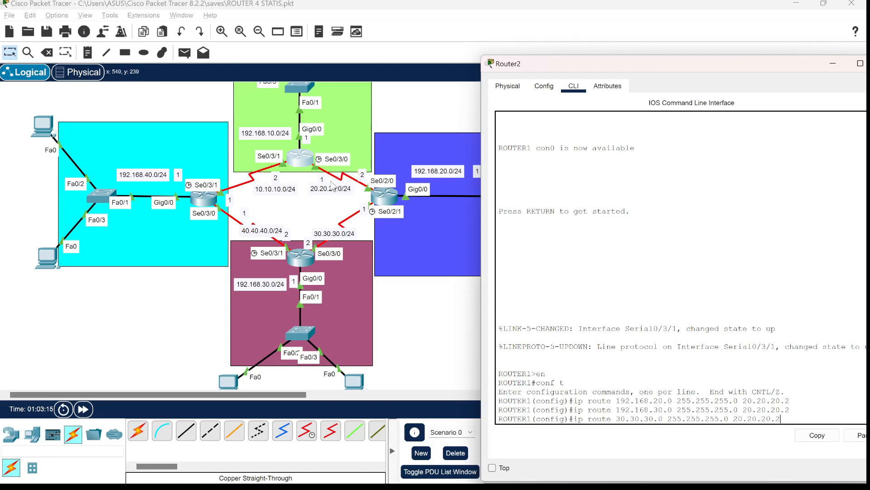
pyautogui.press('Return')
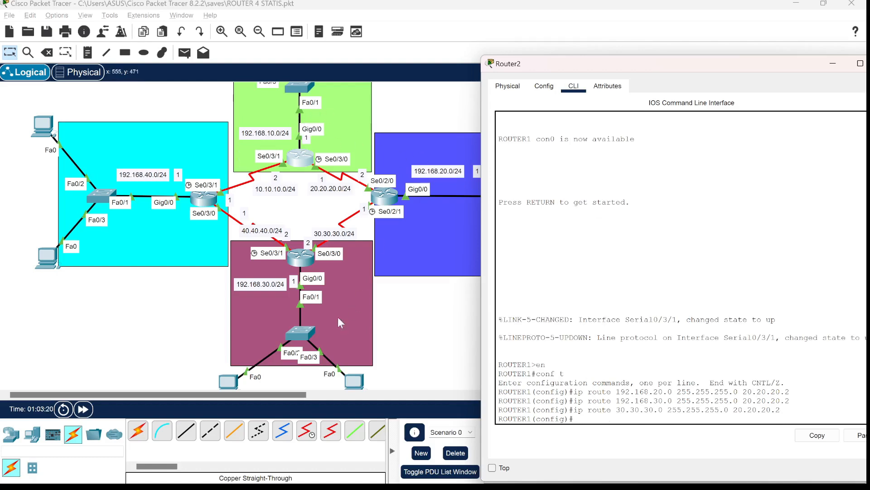
# Add a static route on Router2 to 192.168.40.0 255.255.255.0 via next hop 10.10.10.1
pyautogui.scroll(-2, 301, 379)
pyautogui.scroll(2, 270, 202)
pyautogui.scroll(2, 278, 193)
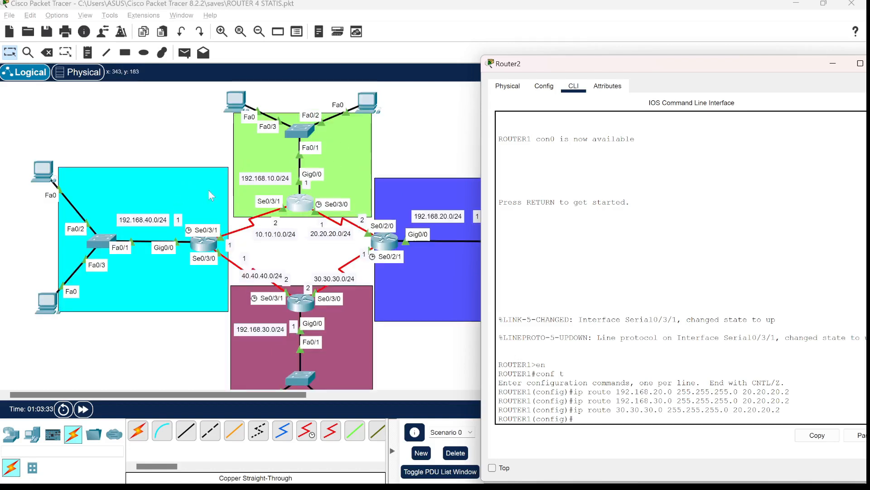
pyautogui.click(566, 342)
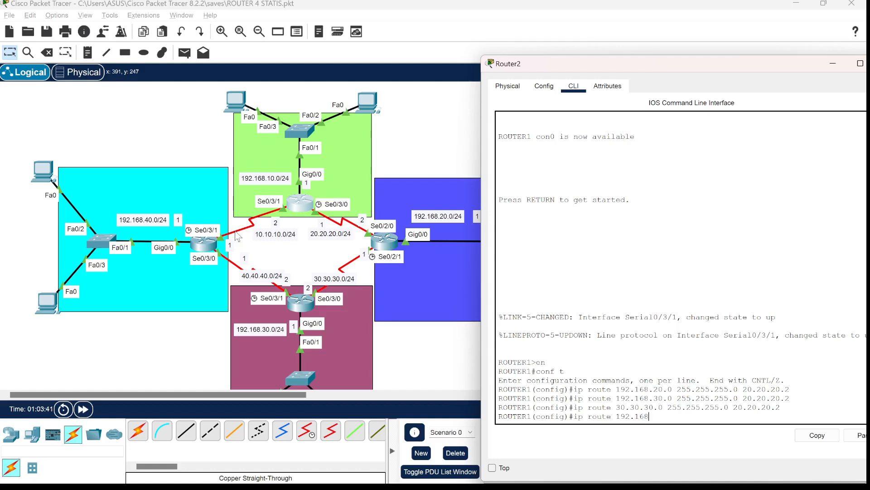
pyautogui.write('ip route 192.168.40.0 255.255.255.0 10.10.10.')
pyautogui.write('10.10.10.')
pyautogui.press('Return')
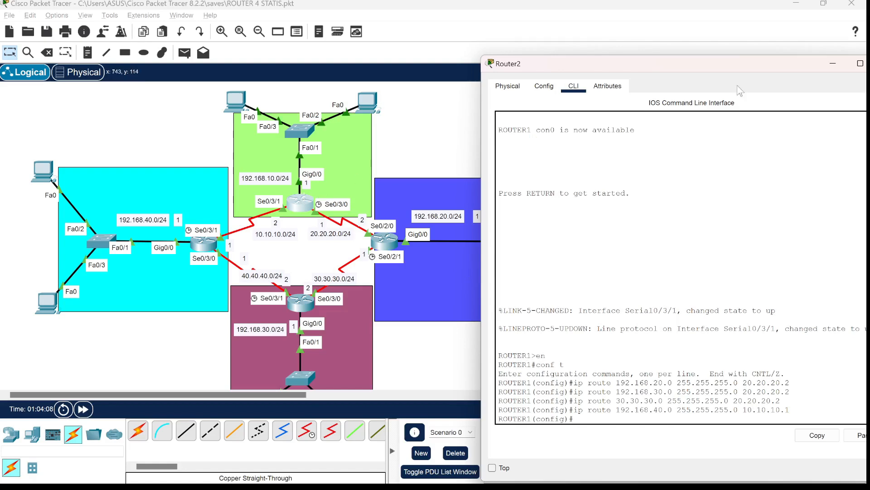
# Close Router2's window and enter global configuration mode in Router3's command line, keeping the topology in view
pyautogui.doubleClick(640, 66)
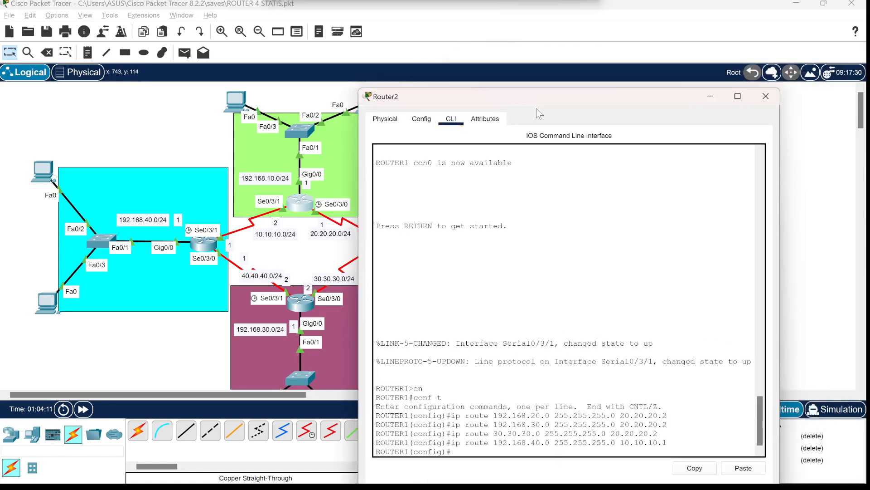
pyautogui.click(766, 96)
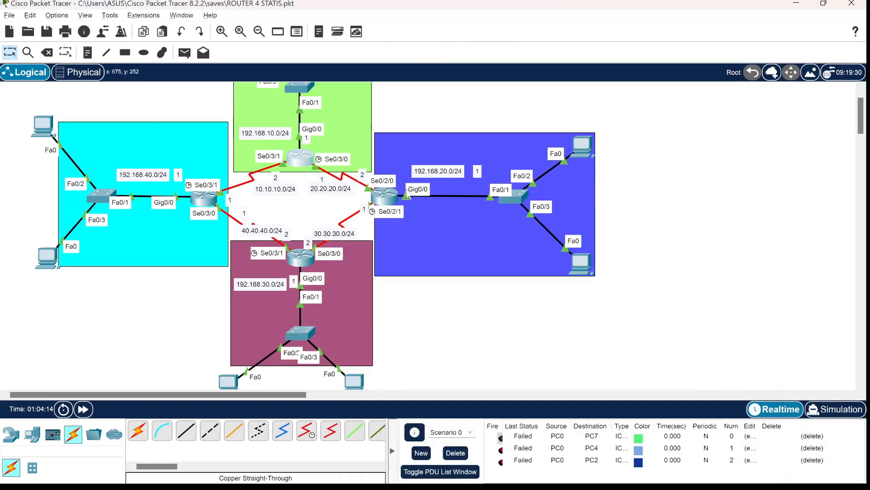
pyautogui.click(389, 198)
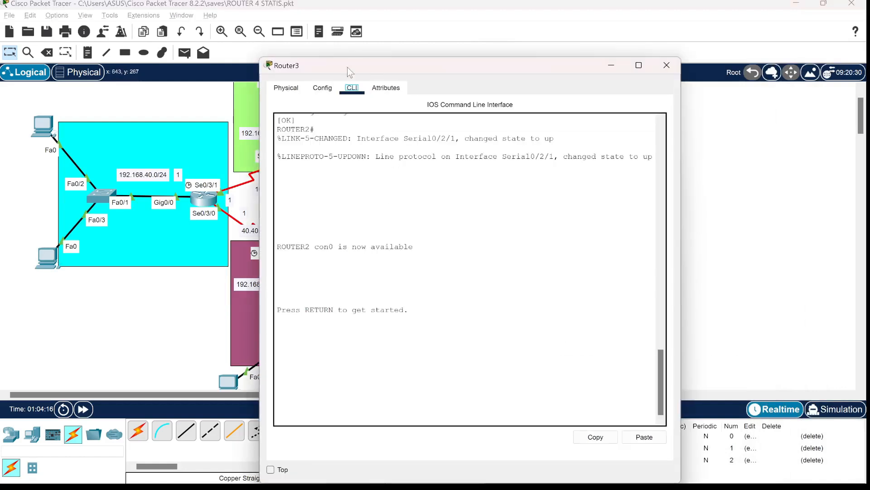
pyautogui.moveTo(350, 70); pyautogui.dragTo(558, 80)
pyautogui.click(588, 264)
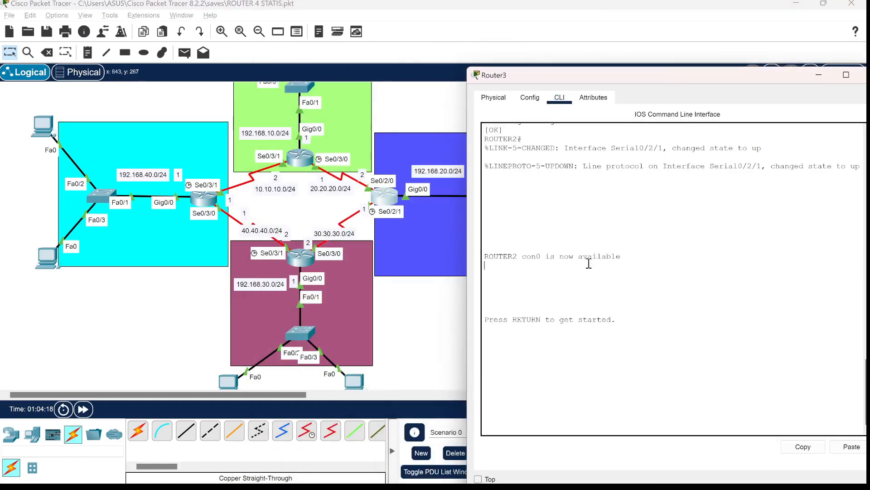
pyautogui.press('Return')
pyautogui.write('en')
pyautogui.press('Return')
pyautogui.write('conf ')
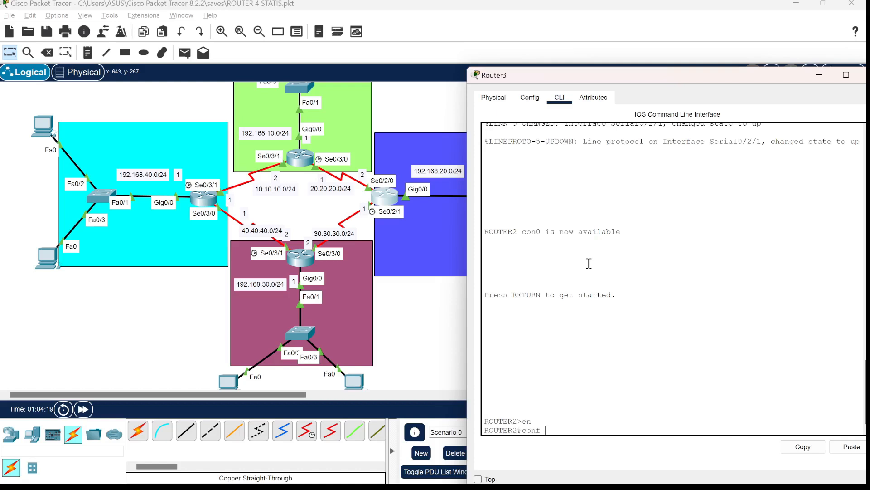
pyautogui.write('t')
pyautogui.press('Return')
# Add a static route on Router3 to 192.168.30.0 255.255.255.0 via next hop 30.30.30.2
pyautogui.write('ip ro')
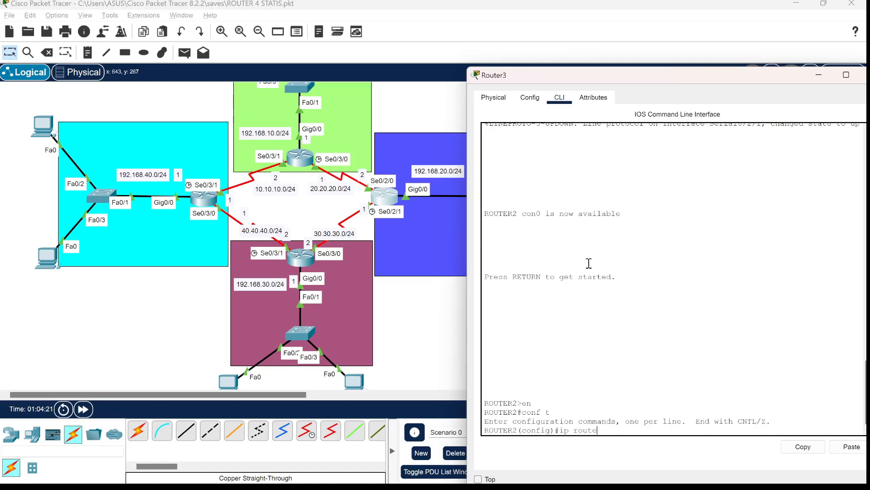
pyautogui.write('ute')
pyautogui.scroll(-1, 412, 188)
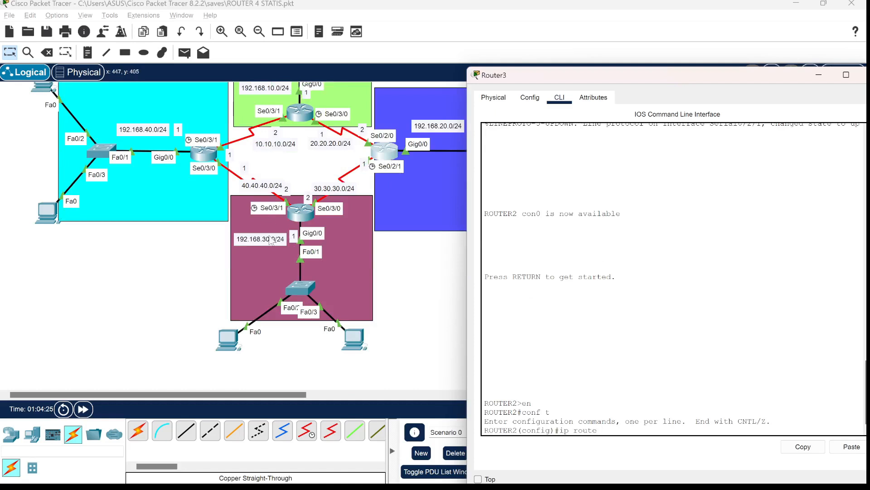
pyautogui.write('192.168.30.0 255.255.255.0')
pyautogui.write('30.30.30.2')
pyautogui.press('Return')
# Add a static route on Router3 to 192.168.40.0 255.255.255.0 via next hop 30.30.30.2, reusing the previous command
pyautogui.press('Up')
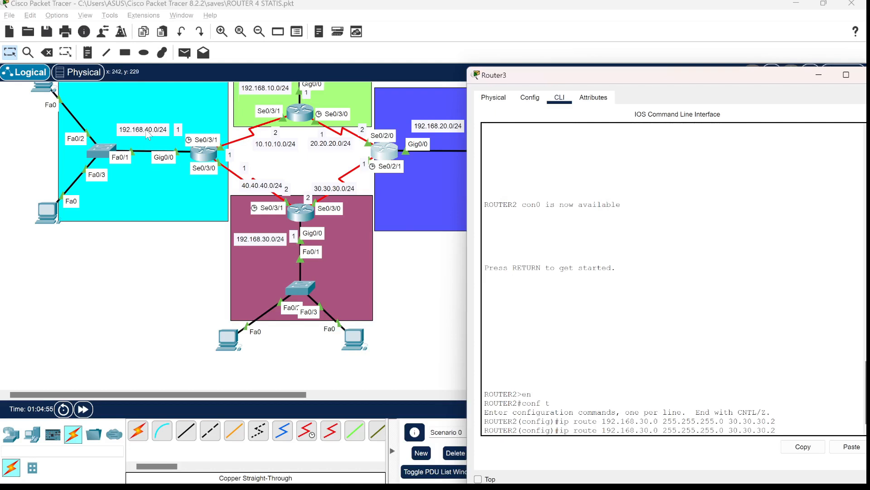
pyautogui.press('Left')
pyautogui.press('Left')
pyautogui.press('Left')
pyautogui.press('Left')
pyautogui.press('Left')
pyautogui.press('Left')
pyautogui.press('Left')
pyautogui.press('Left')
pyautogui.press('Left')
pyautogui.press('Left')
pyautogui.press('Left')
pyautogui.press('Left')
pyautogui.press('Left')
pyautogui.press('Left')
pyautogui.press('Left')
pyautogui.press('Left')
pyautogui.press('Left')
pyautogui.press('Left')
pyautogui.press('Left')
pyautogui.press('Left')
pyautogui.press('BackSpace')
pyautogui.write('4')
pyautogui.press('Return')
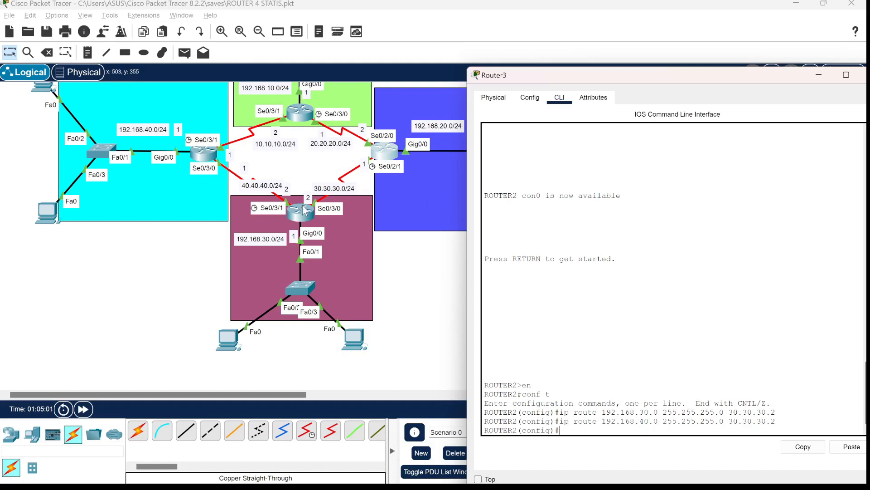
# Add a static route on Router3 to the 40.40.40.0 255.255.255.0 serial network via next hop 30.30.30.2
pyautogui.press('Up')
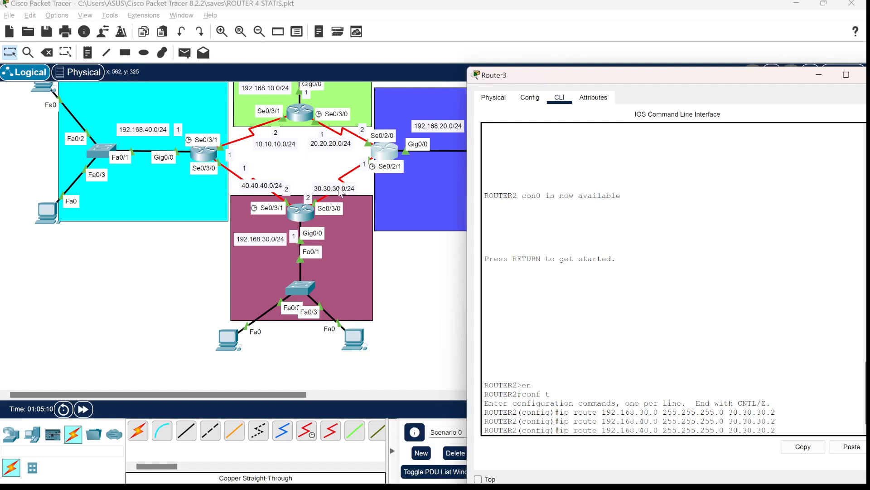
pyautogui.press('BackSpace')
pyautogui.press('BackSpace')
pyautogui.press('BackSpace')
pyautogui.press('BackSpace')
pyautogui.press('BackSpace')
pyautogui.press('BackSpace')
pyautogui.press('BackSpace')
pyautogui.press('BackSpace')
pyautogui.press('BackSpace')
pyautogui.press('BackSpace')
pyautogui.press('BackSpace')
pyautogui.press('BackSpace')
pyautogui.write('30.30.30.0')
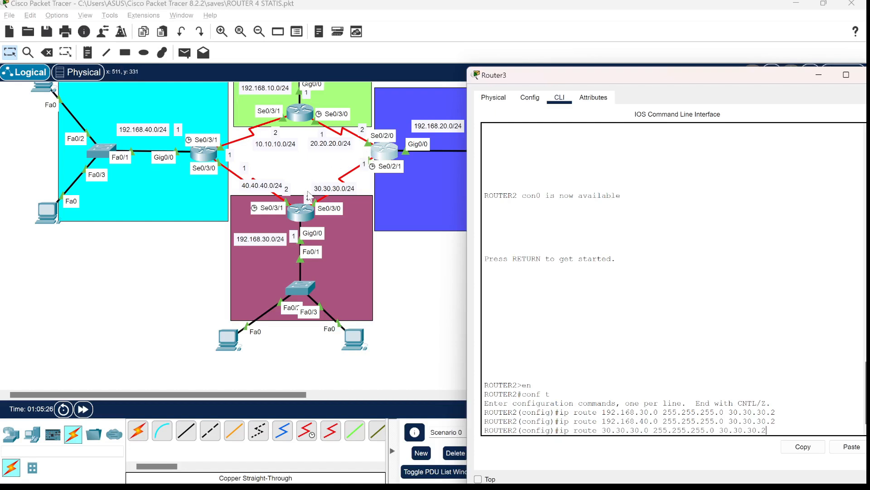
pyautogui.press('BackSpace')
pyautogui.press('BackSpace')
pyautogui.press('BackSpace')
pyautogui.press('BackSpace')
pyautogui.press('BackSpace')
pyautogui.press('BackSpace')
pyautogui.press('BackSpace')
pyautogui.press('BackSpace')
pyautogui.press('BackSpace')
pyautogui.press('BackSpace')
pyautogui.press('BackSpace')
pyautogui.press('BackSpace')
pyautogui.press('BackSpace')
pyautogui.press('BackSpace')
pyautogui.write('2')
pyautogui.press('Return')
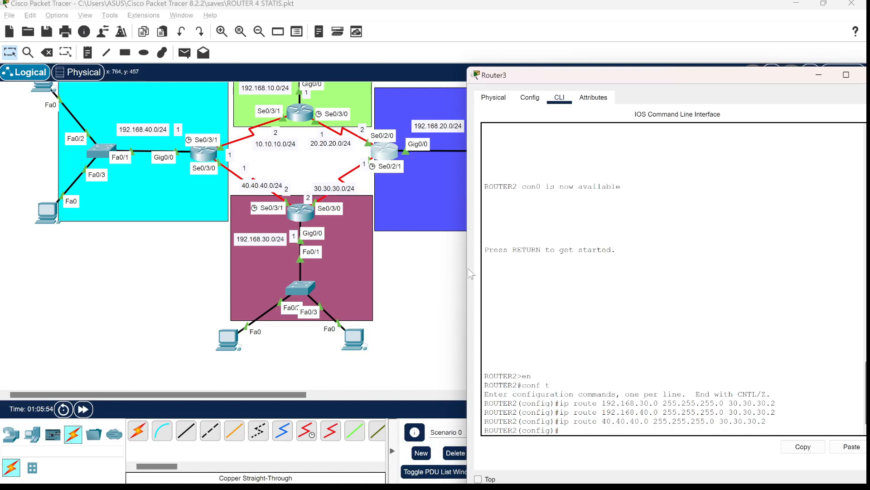
# Add a static route on Router3 to 192.168.10.0 255.255.255.0 via next hop 20.20.20.1
pyautogui.write('ip route')
pyautogui.scroll(3, 535, 202)
pyautogui.scroll(2, 354, 190)
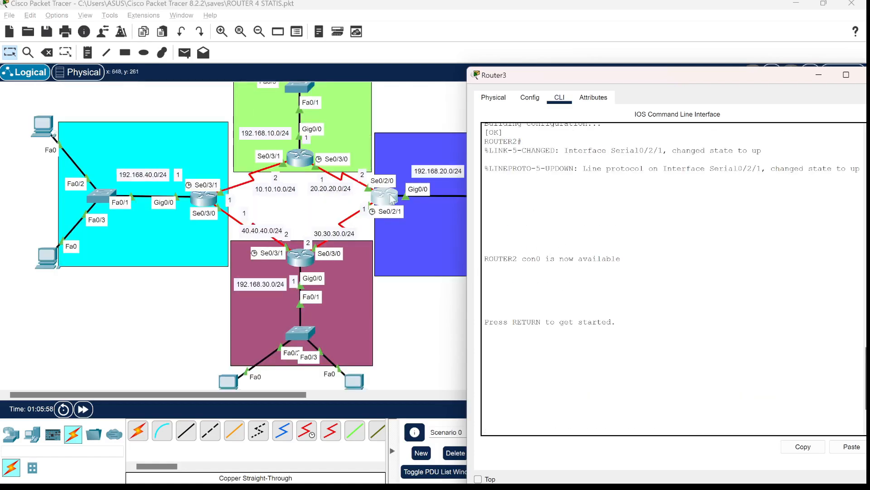
pyautogui.scroll(2, 306, 145)
pyautogui.scroll(-2, 313, 190)
pyautogui.scroll(2, 306, 231)
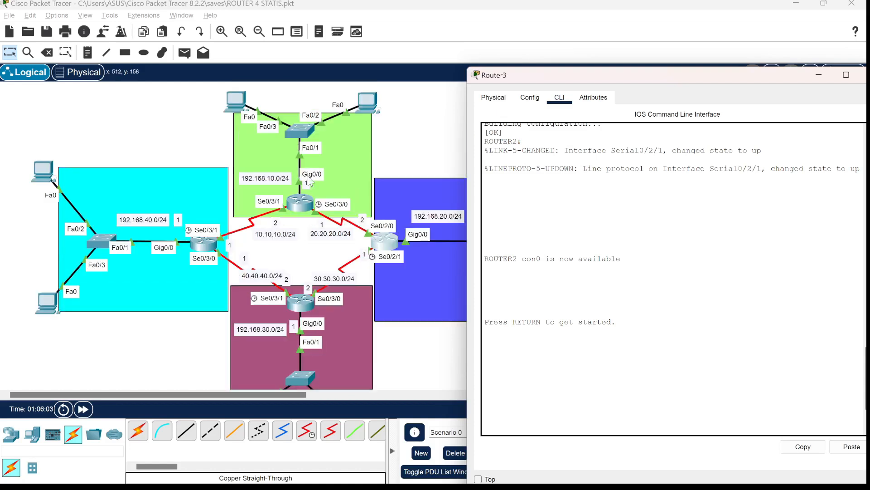
pyautogui.scroll(-2, 308, 181)
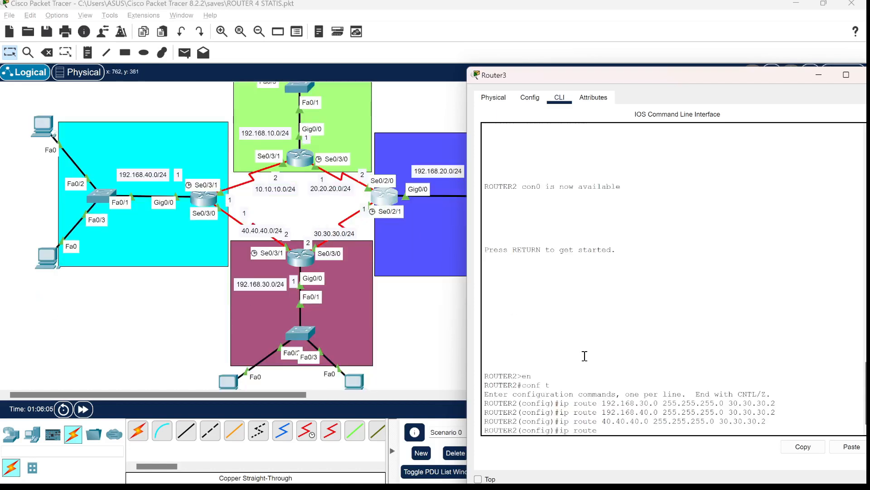
pyautogui.click(585, 356)
pyautogui.write('en conf t ip route 192.168.30.0 255.255.255.0 30.30.30.2 ip route 192.168.40.0 255.255.255.0 30.30.30.2 ip route 40.40.40.0 255.255.255.0 30.30.30.2 ip route')
pyautogui.write('92')
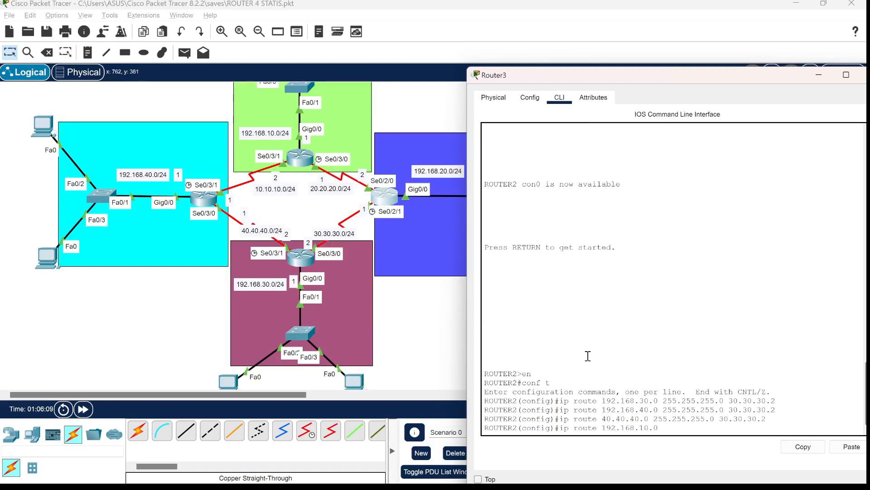
pyautogui.write('.168.10.0 255.255.255.0 20.20.20.1')
pyautogui.press('Return')
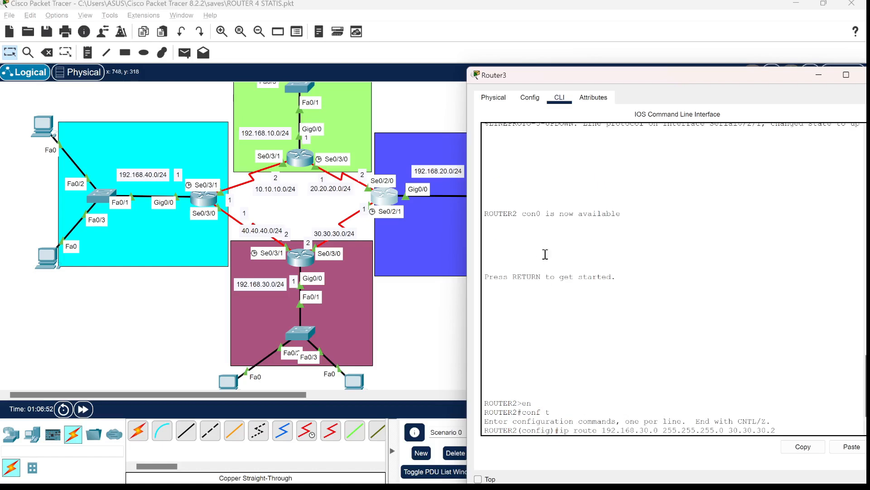
# Close Router3's window and delete the PDU scenario holding the earlier connectivity tests
pyautogui.moveTo(788, 79); pyautogui.dragTo(676, 104)
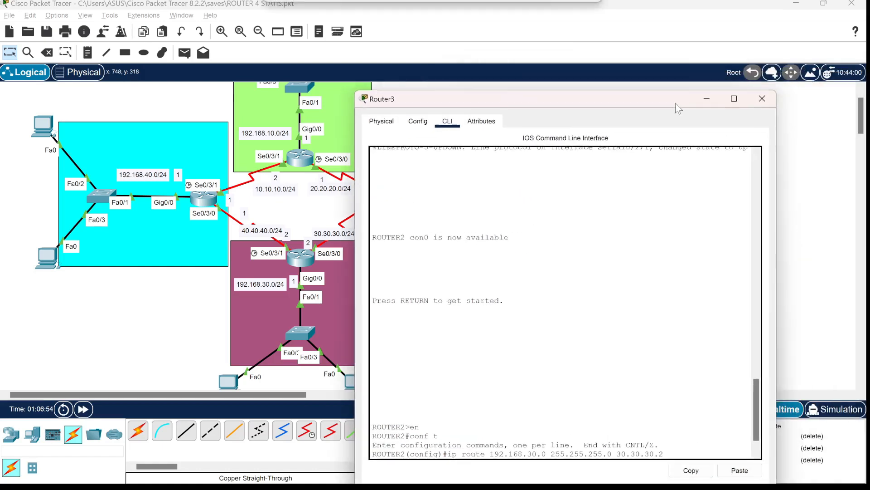
pyautogui.click(762, 98)
pyautogui.scroll(2, 405, 144)
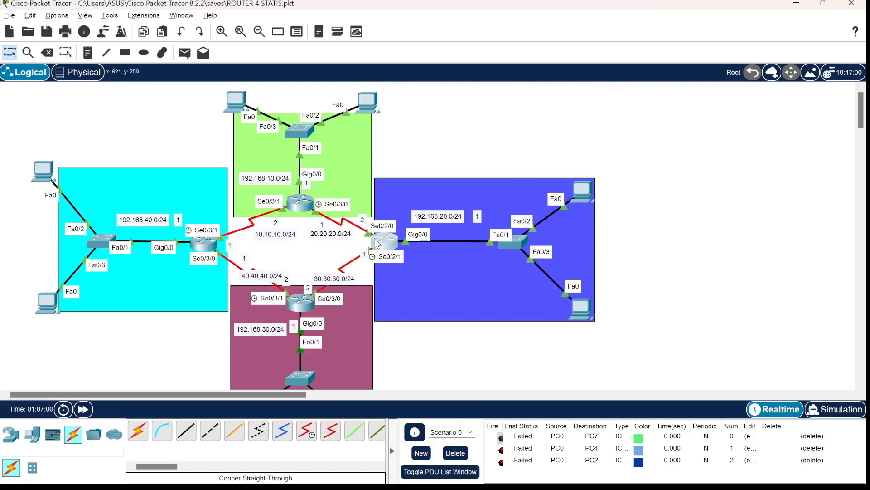
pyautogui.click(186, 54)
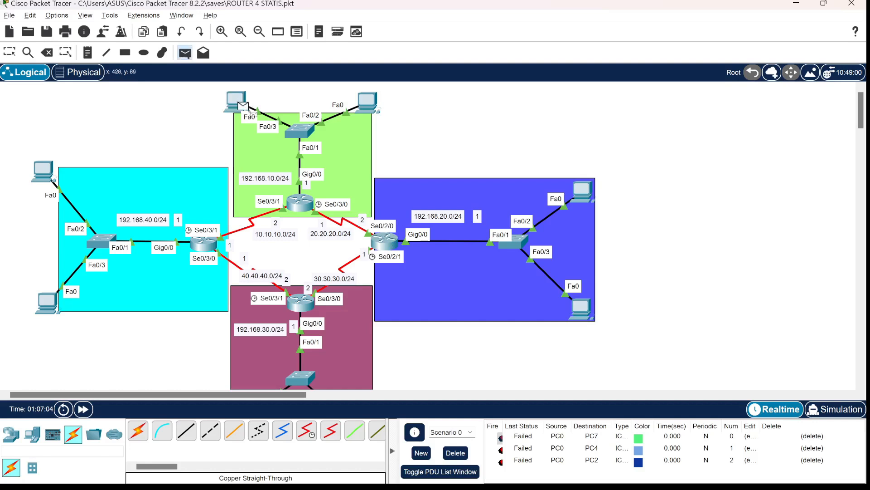
pyautogui.click(456, 453)
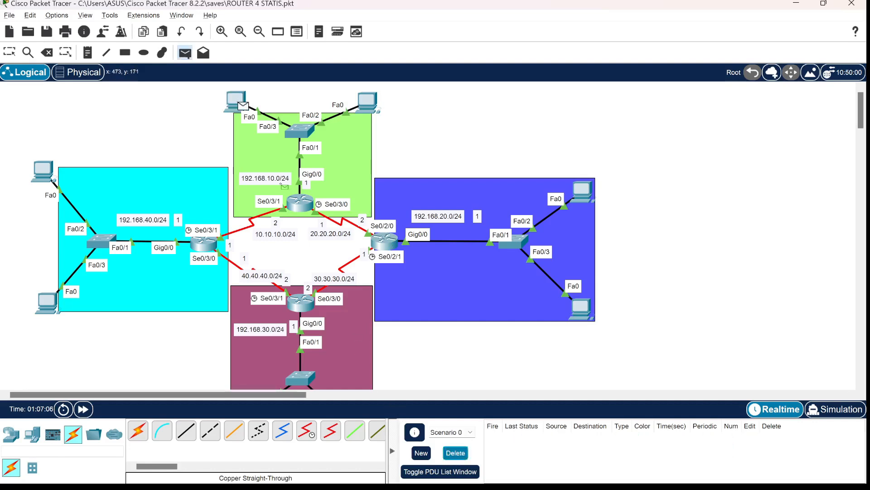
# Send a simple PDU from PC7 in the 192.168.10.0 network to PC4 in the 192.168.20.0 network and fire it again
pyautogui.click(241, 101)
pyautogui.click(577, 199)
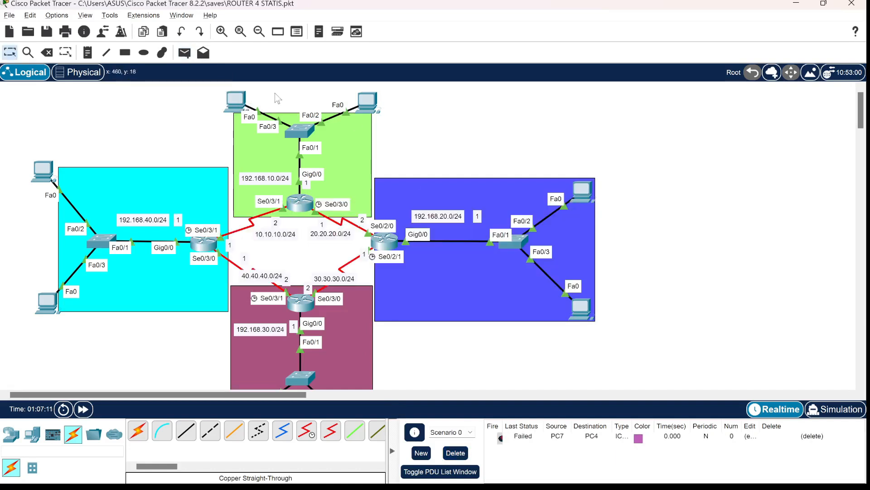
pyautogui.click(501, 437)
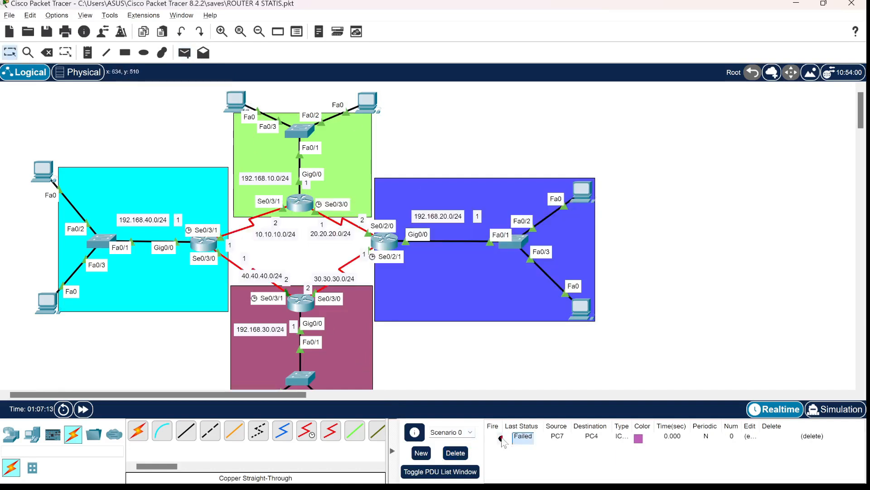
pyautogui.click(501, 437)
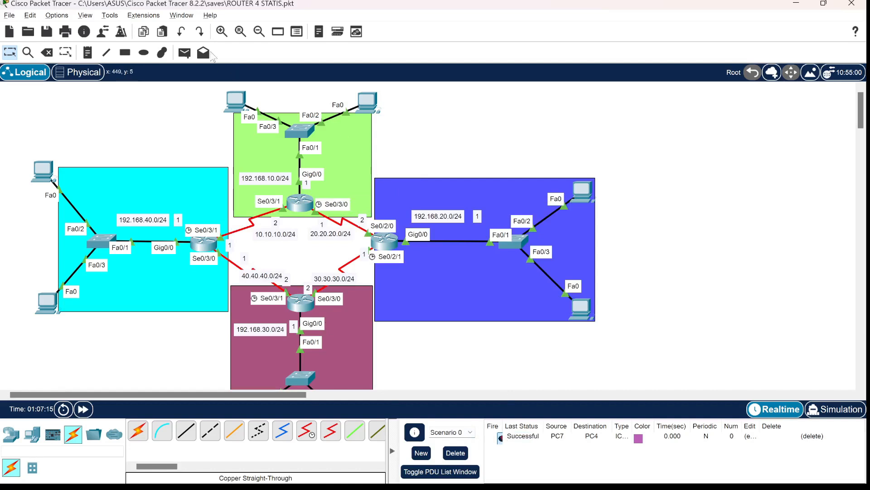
# Send a simple PDU from PC6 in the 192.168.10.0 network to PC5 in the 192.168.20.0 network and fire it again
pyautogui.click(184, 53)
pyautogui.click(368, 103)
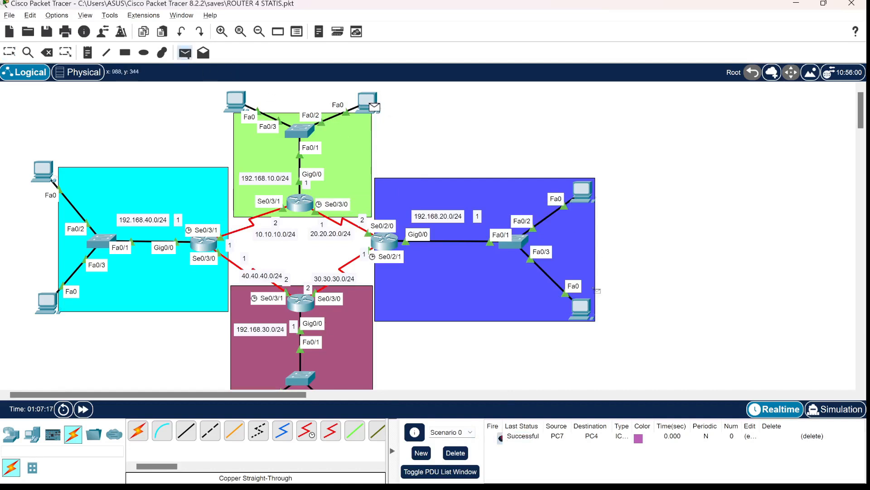
pyautogui.click(581, 308)
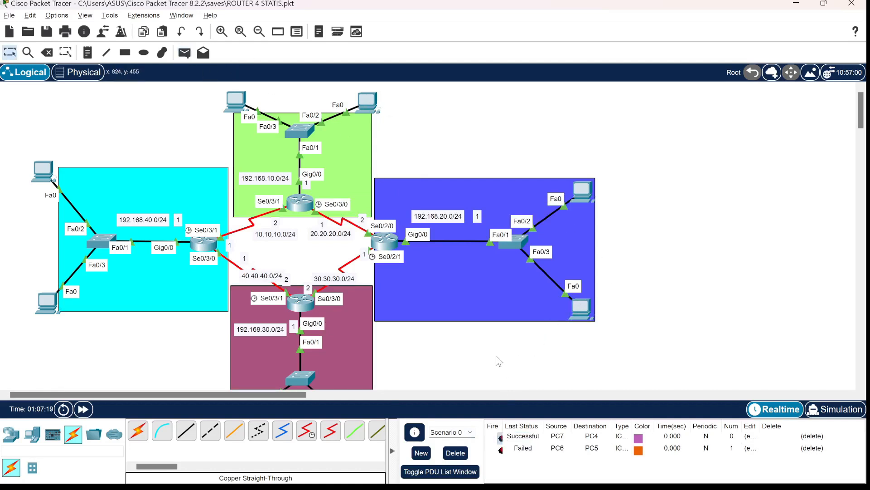
pyautogui.click(499, 449)
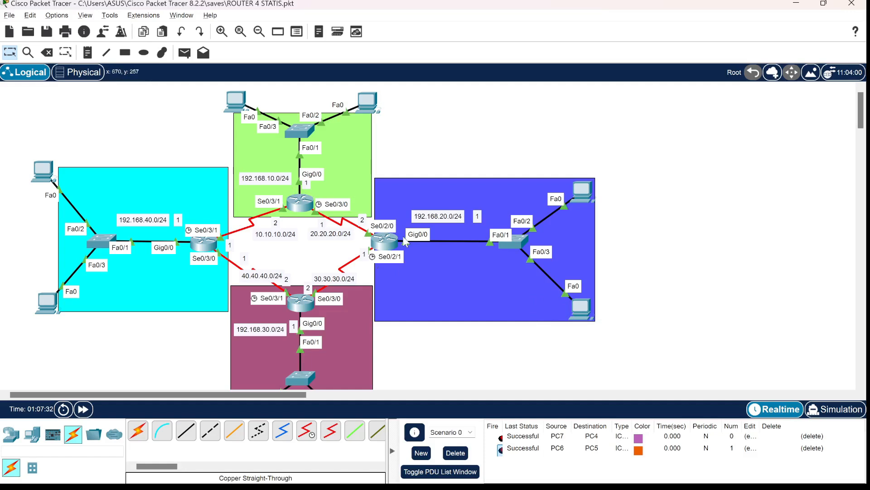
# Send a simple PDU from PC7 in the 192.168.10.0 network to PC2 in the 192.168.30.0 network and fire it again
pyautogui.click(184, 52)
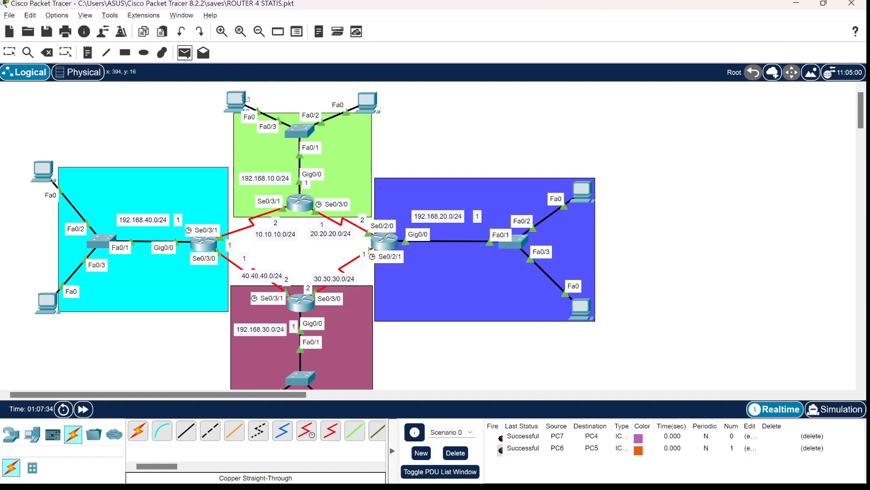
pyautogui.scroll(-3, 271, 272)
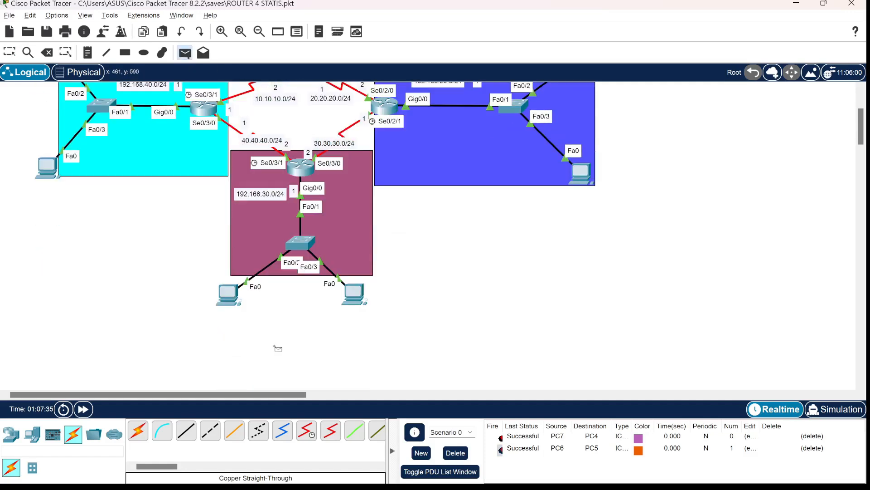
pyautogui.click(230, 294)
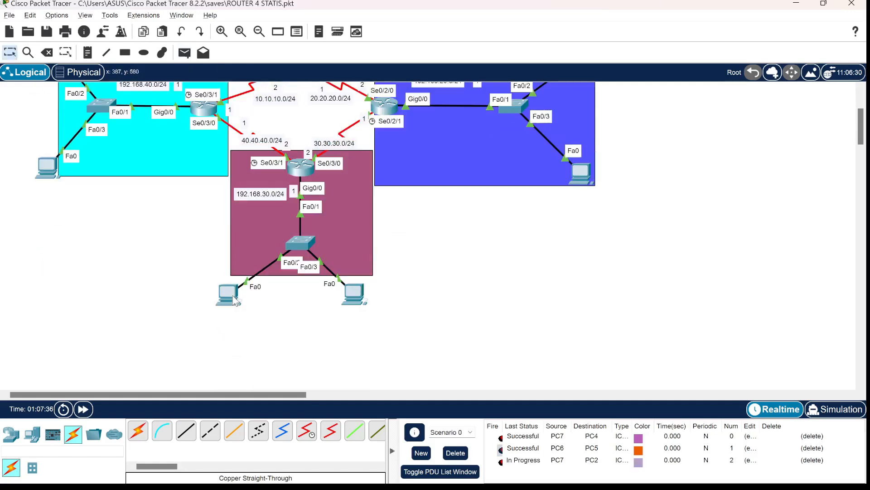
pyautogui.click(500, 462)
pyautogui.click(500, 462)
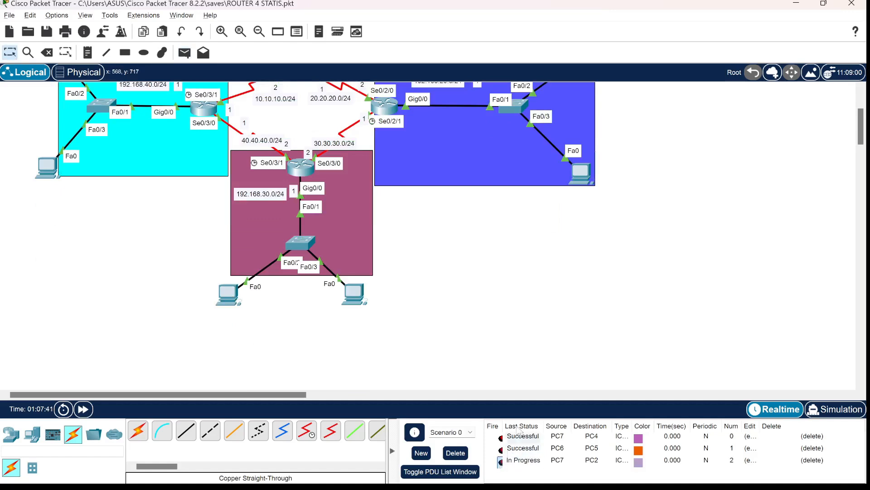
# Open the command line of Router4 in the 192.168.30.0 network and enter global configuration mode
pyautogui.scroll(2, 498, 329)
pyautogui.scroll(1, 497, 327)
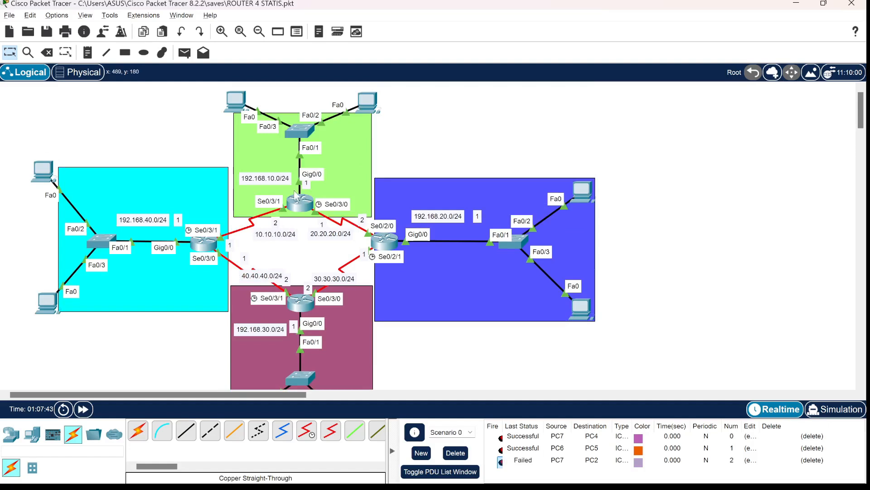
pyautogui.scroll(-2, 363, 247)
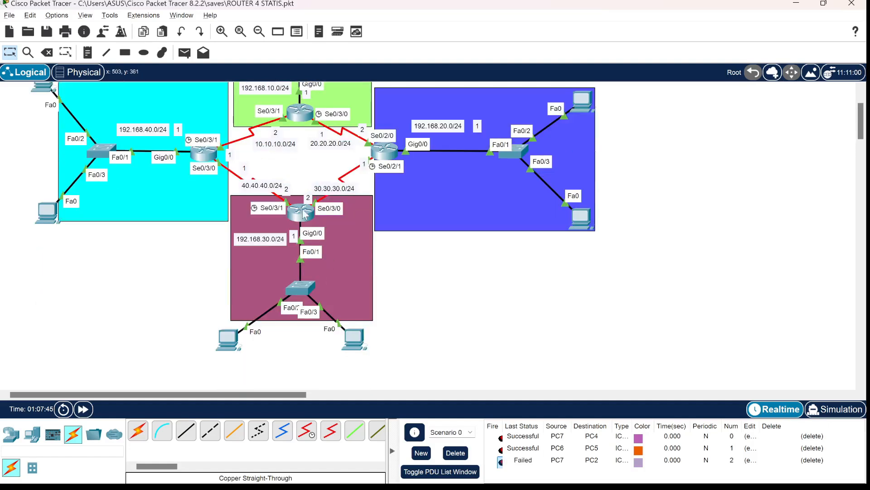
pyautogui.click(302, 218)
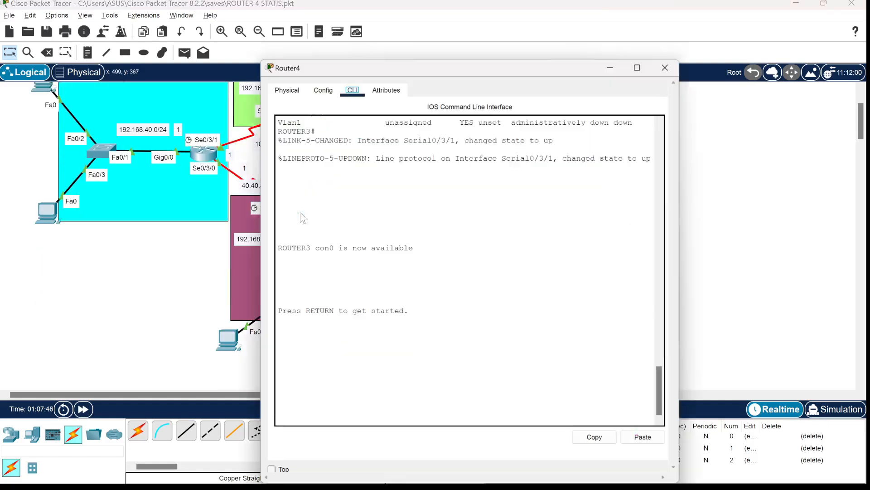
pyautogui.press('Return')
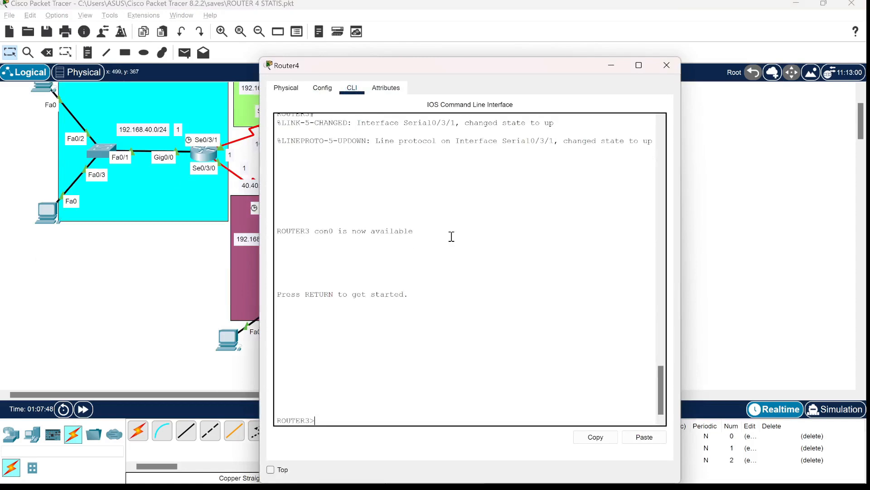
pyautogui.write('en')
pyautogui.press('Return')
pyautogui.write('conf t')
pyautogui.press('Return')
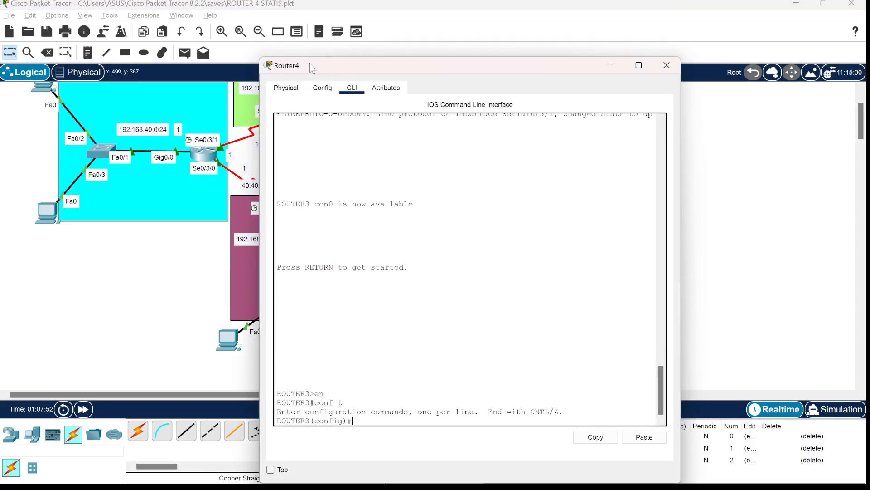
# Add a static route on Router4 to 192.168.40.0 with mask 255.255.255.0 via next hop 40.40.40.1
pyautogui.moveTo(316, 65); pyautogui.dragTo(430, 43)
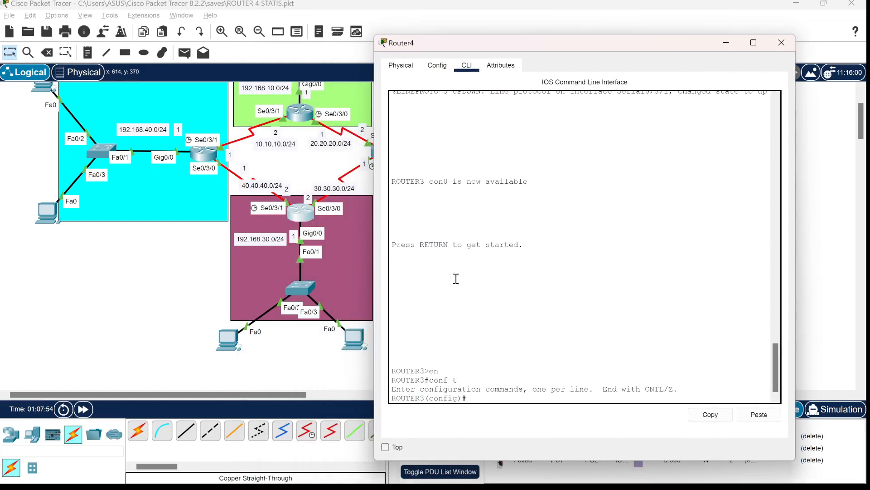
pyautogui.scroll(2, 247, 239)
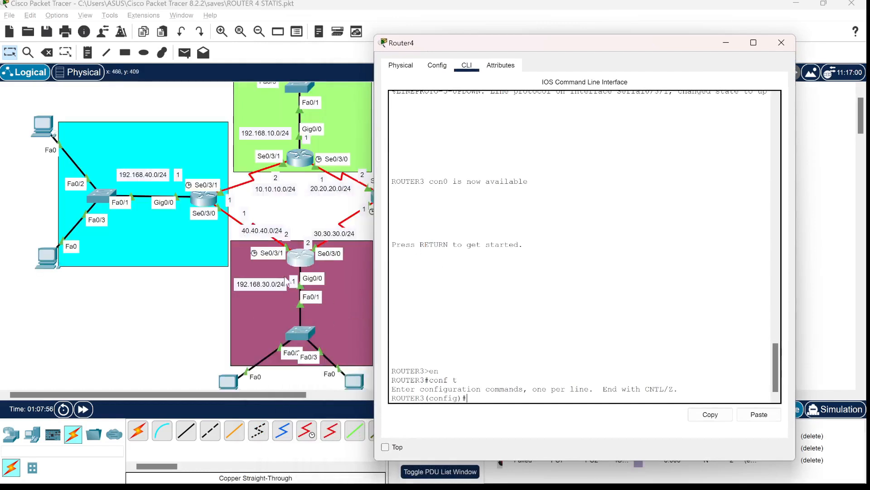
pyautogui.scroll(2, 142, 180)
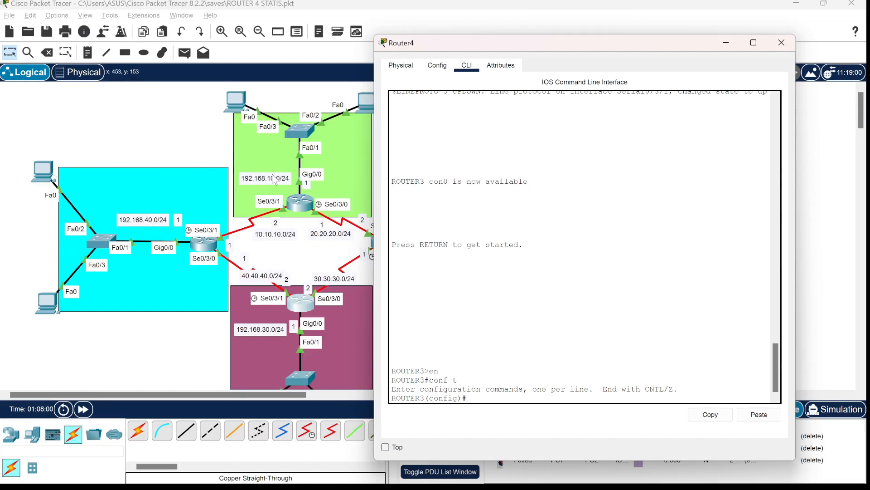
pyautogui.scroll(-4, 273, 180)
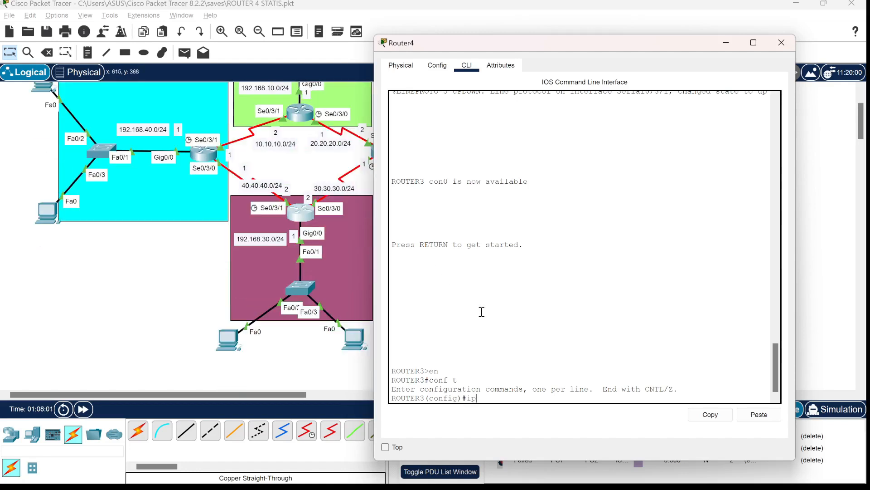
pyautogui.write('route 192.168.40.0 255.255')
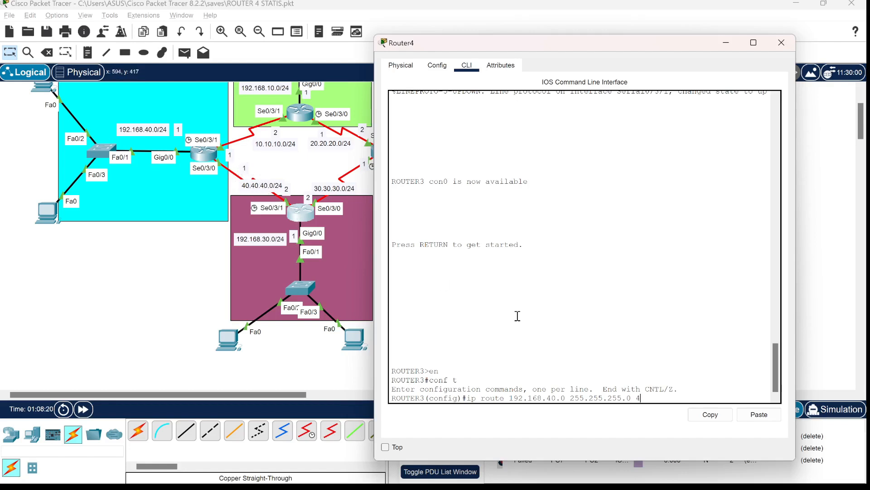
pyautogui.write('.2')
pyautogui.press('Return')
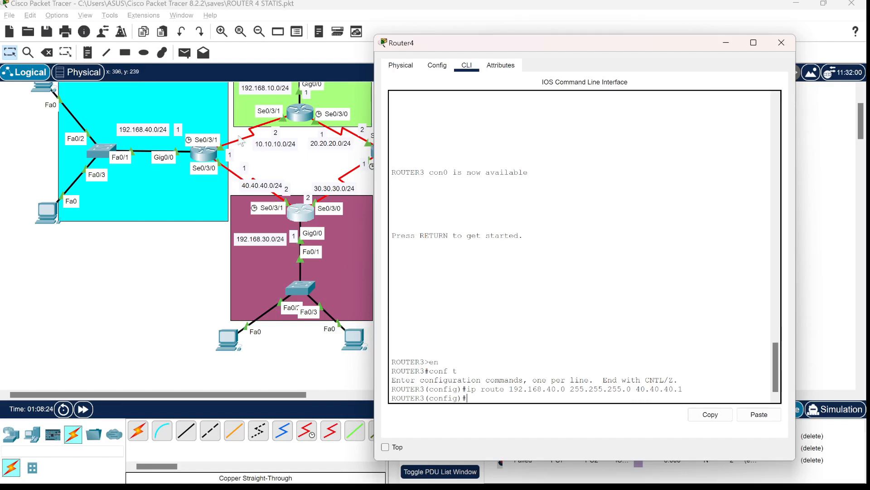
# Add a static route on Router4 to 192.168.10.0 with mask 255.255.255.0 via next hop 40.40.40.1
pyautogui.scroll(2, 247, 138)
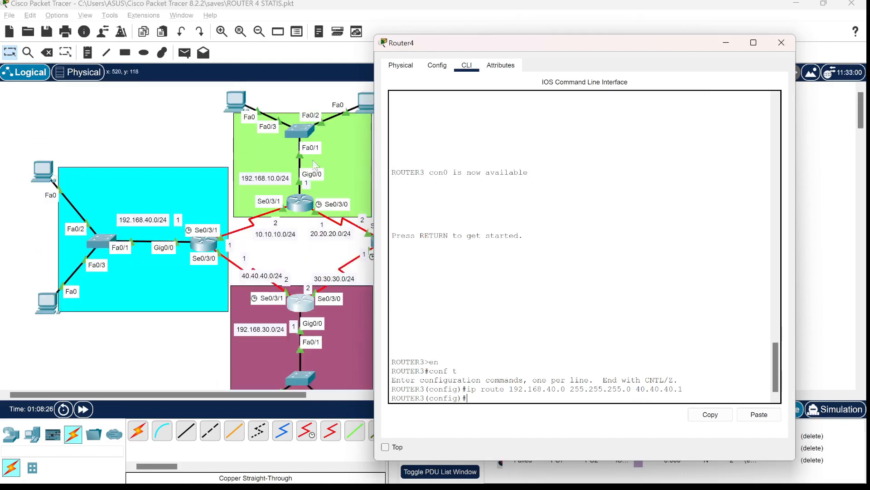
pyautogui.press('Up')
pyautogui.press('Left')
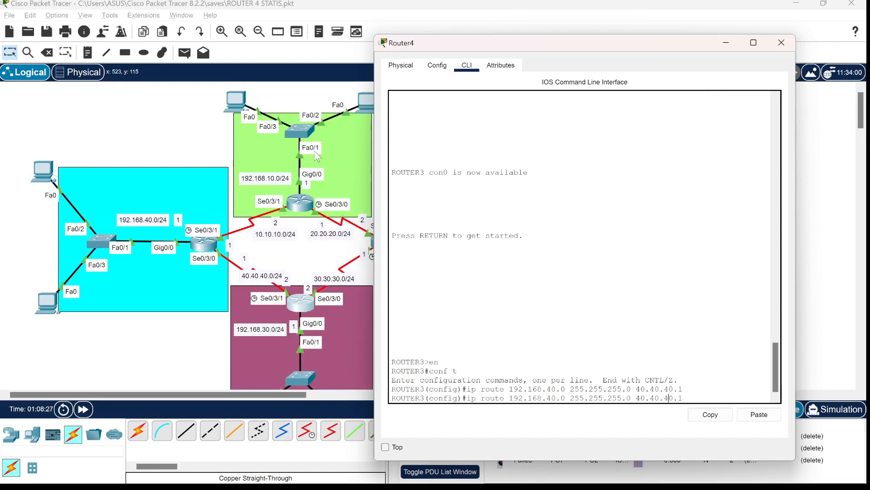
pyautogui.press('BackSpace')
pyautogui.press('BackSpace')
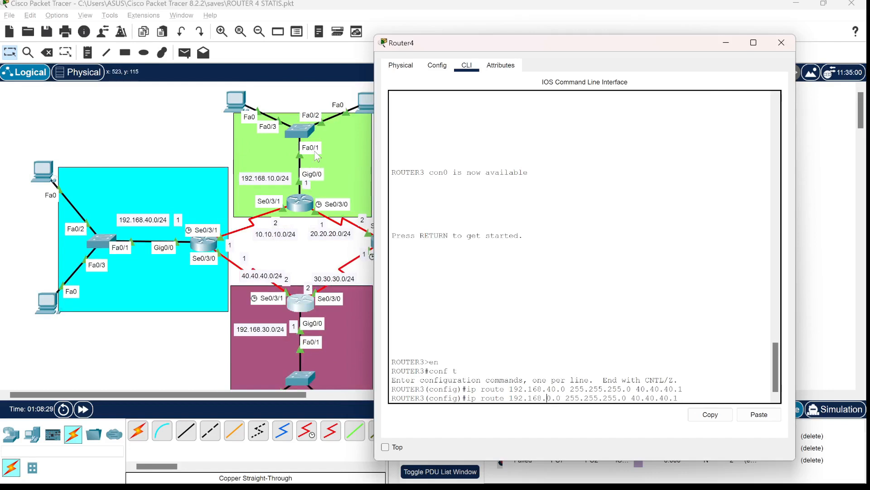
pyautogui.write('1')
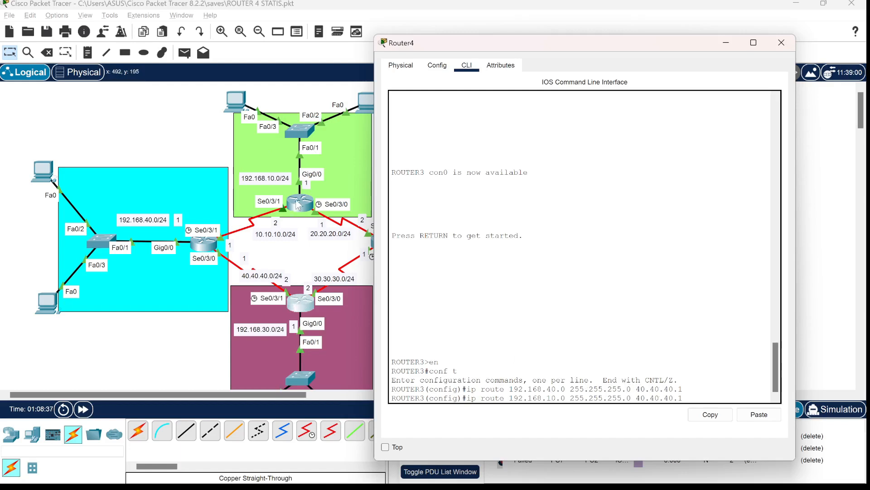
pyautogui.press('Return')
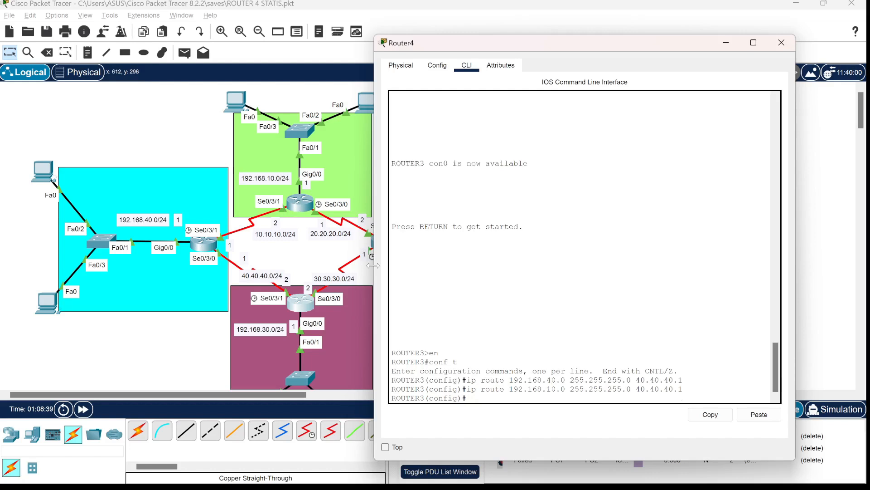
# Add a static route on Router4 to 10.10.10.0 with mask 255.255.255.0 via next hop 40.40.40.1
pyautogui.press('Up')
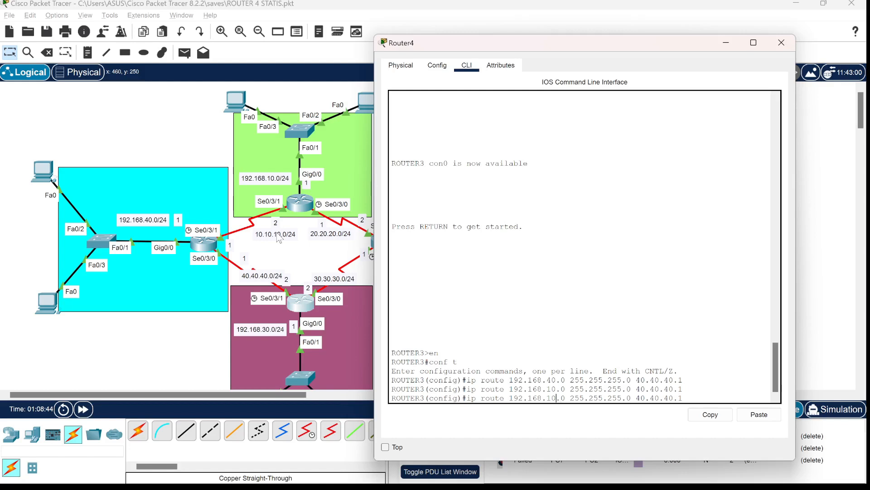
pyautogui.press('BackSpace')
pyautogui.press('BackSpace')
pyautogui.press('BackSpace')
pyautogui.press('BackSpace')
pyautogui.press('BackSpace')
pyautogui.press('BackSpace')
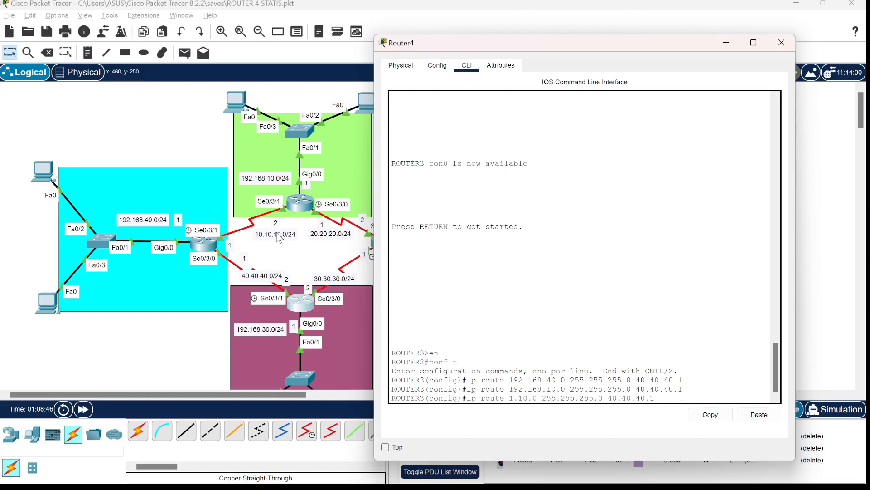
pyautogui.write('0.10.10')
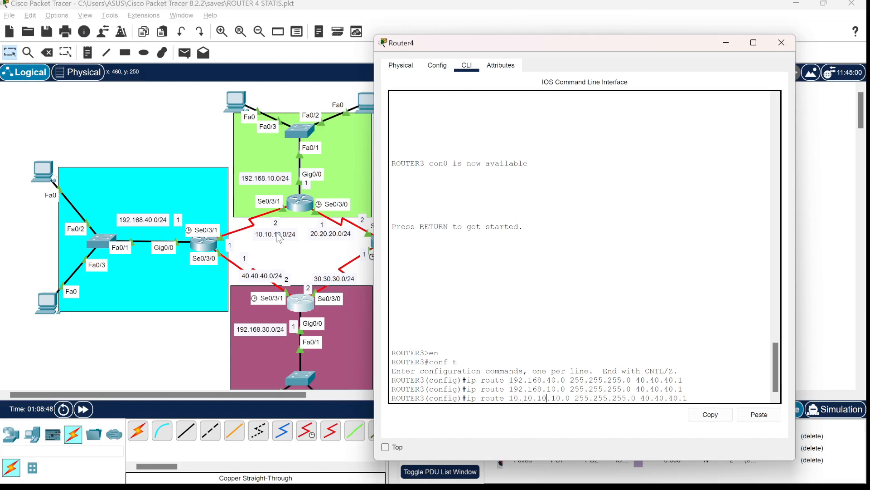
pyautogui.press('Delete')
pyautogui.press('Delete')
pyautogui.press('Delete')
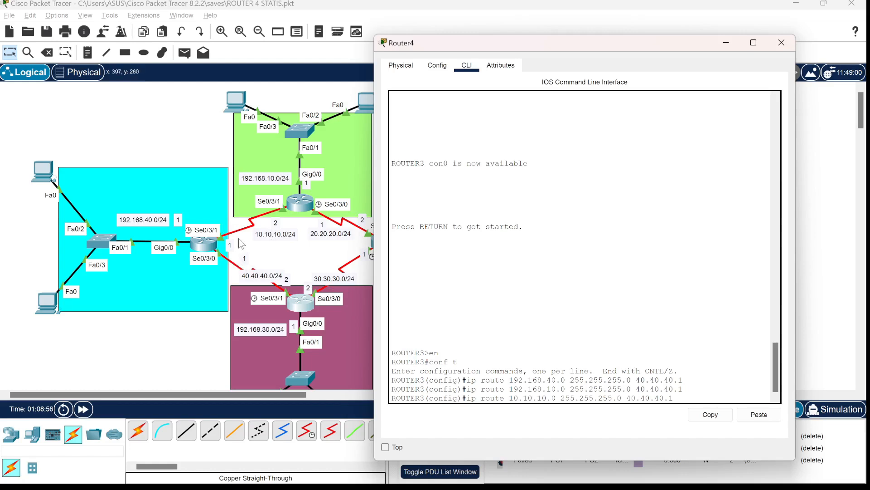
pyautogui.press('Return')
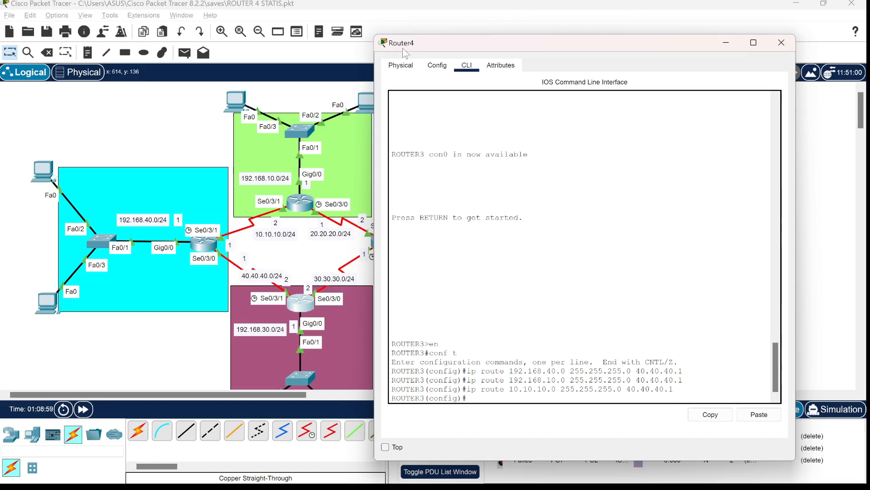
# Add a static route on Router4 to 192.168.20.0 with mask 255.255.255.0 via next hop 30.30.30.1, and close the router's window
pyautogui.moveTo(405, 48); pyautogui.dragTo(492, 58)
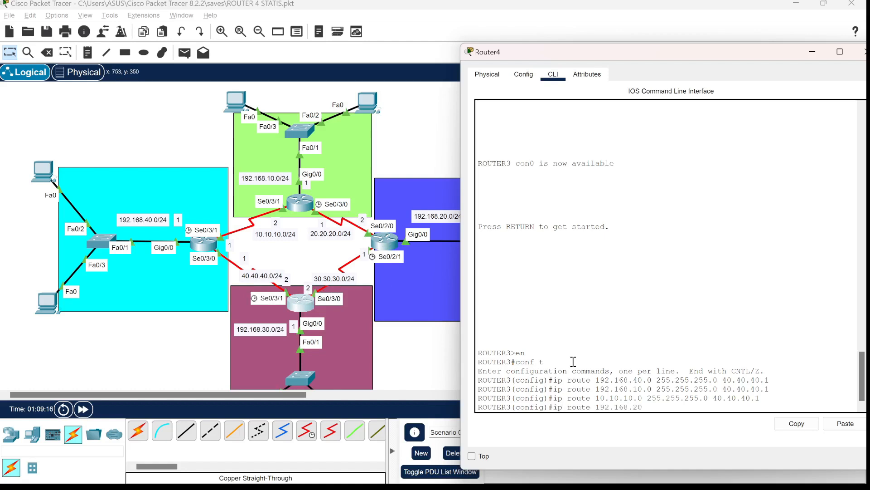
pyautogui.write('5.255.255.0')
pyautogui.moveTo(521, 52); pyautogui.dragTo(575, 46)
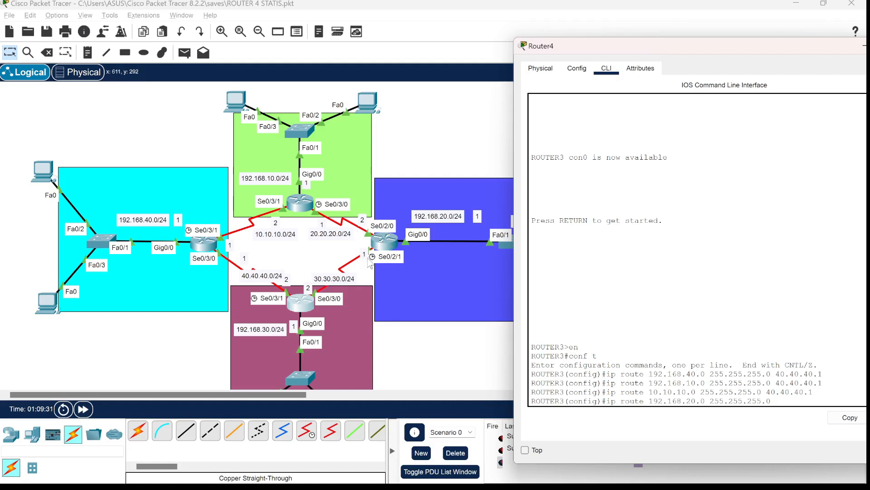
pyautogui.write('30.30.30.1')
pyautogui.press('Return')
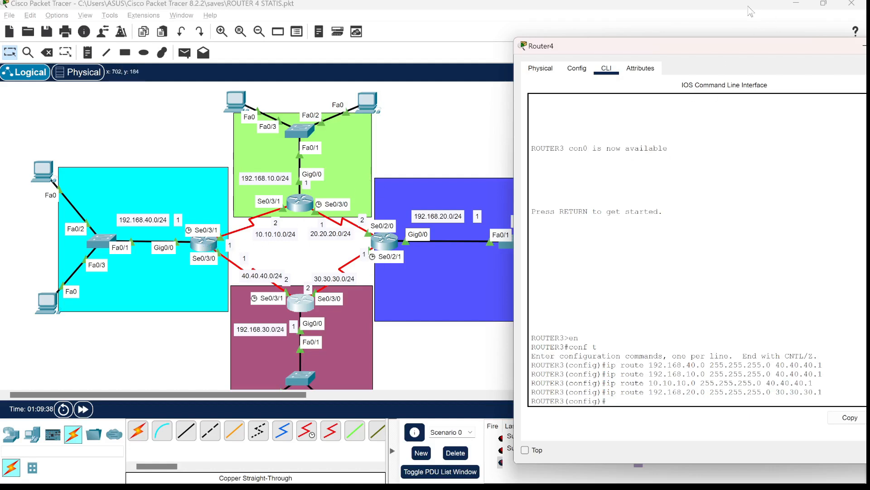
pyautogui.moveTo(732, 46); pyautogui.dragTo(578, 77)
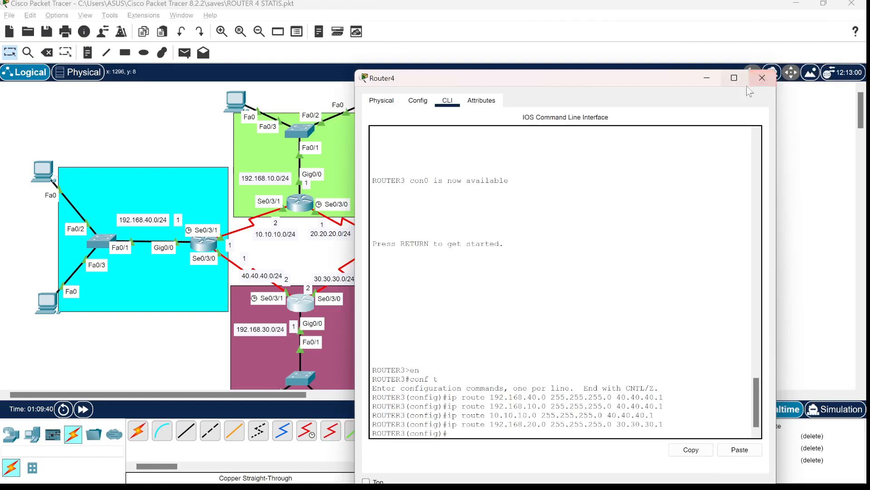
pyautogui.click(766, 76)
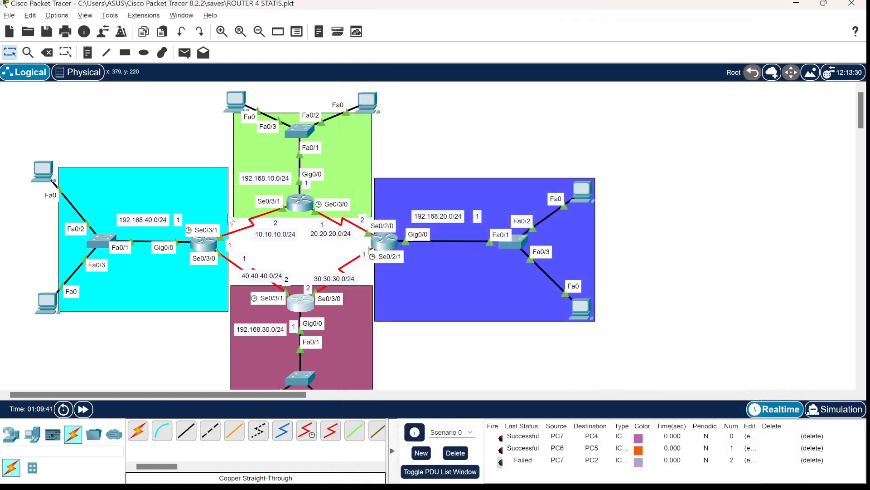
# Open the command line of Router1 in the 192.168.40.0 network and enter global configuration mode
pyautogui.click(200, 244)
pyautogui.click(395, 254)
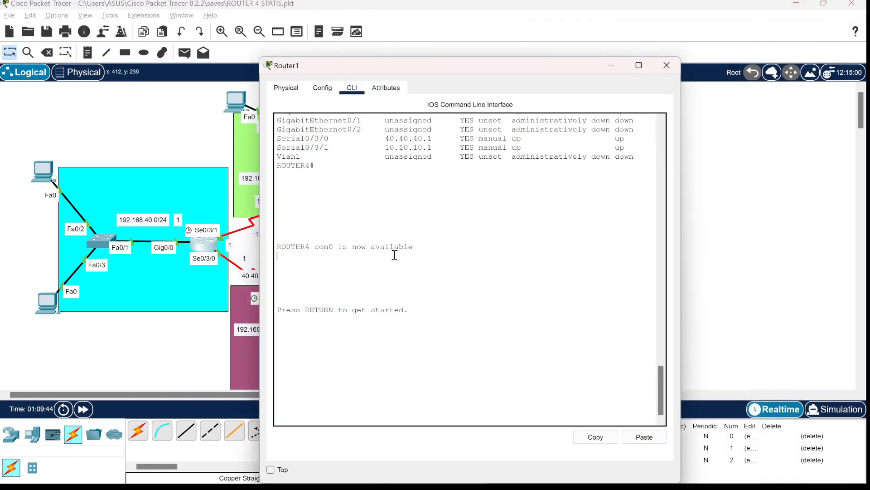
pyautogui.press('Return')
pyautogui.write('en')
pyautogui.press('Return')
pyautogui.write('c')
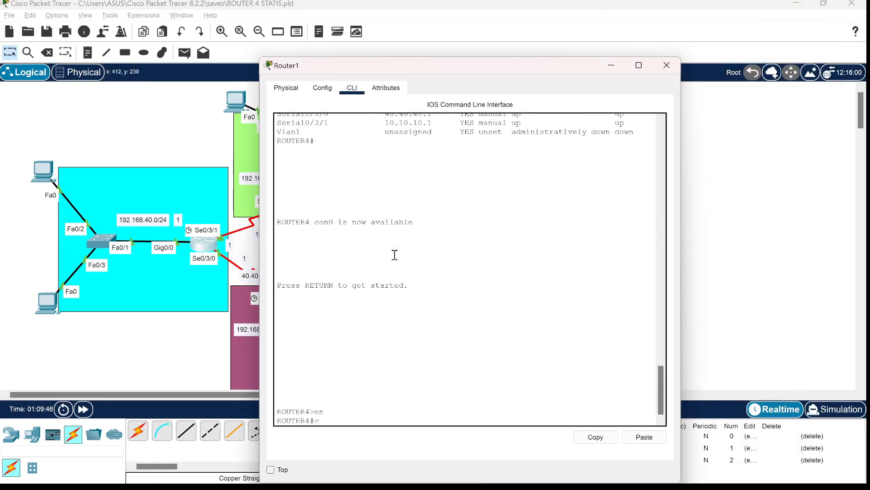
pyautogui.write('onf t')
pyautogui.press('Return')
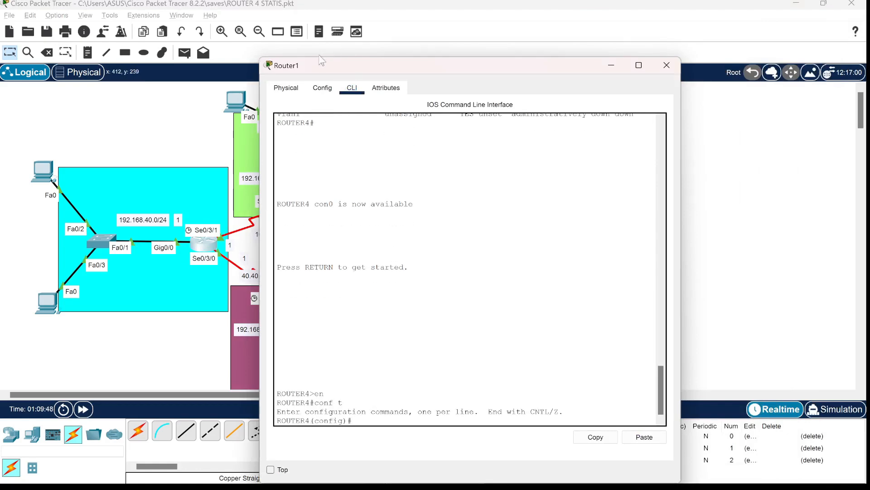
# Add a static route on Router1 to 192.168.10.0 with mask 255.255.255.0 via next hop 10.10.10.2
pyautogui.moveTo(312, 69); pyautogui.dragTo(506, 56)
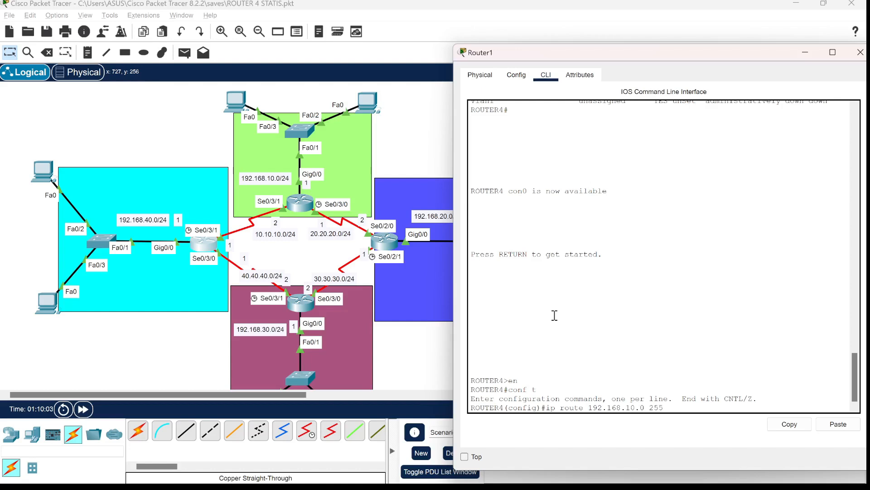
pyautogui.write('.255.255.0 10.10.10.')
pyautogui.write('2')
pyautogui.press('Return')
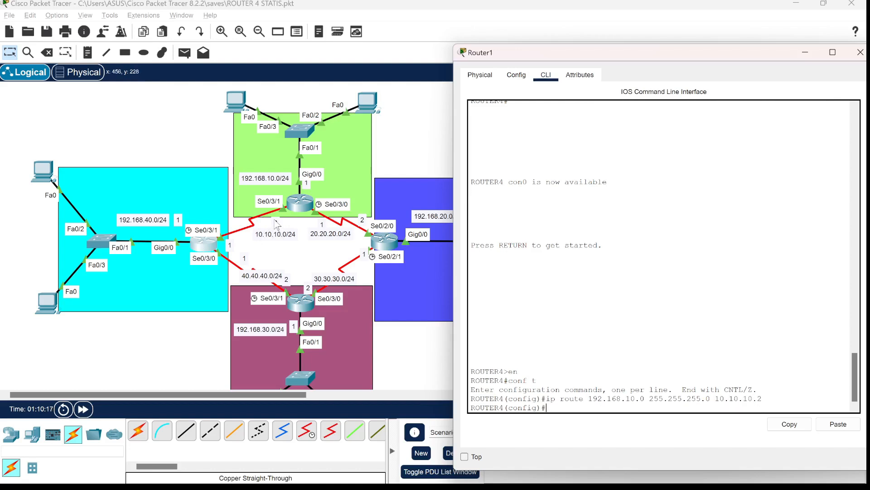
# Add a static route on Router1 to 192.168.20.0 with mask 255.255.255.0 via next hop 10.10.10.2
pyautogui.press('Up')
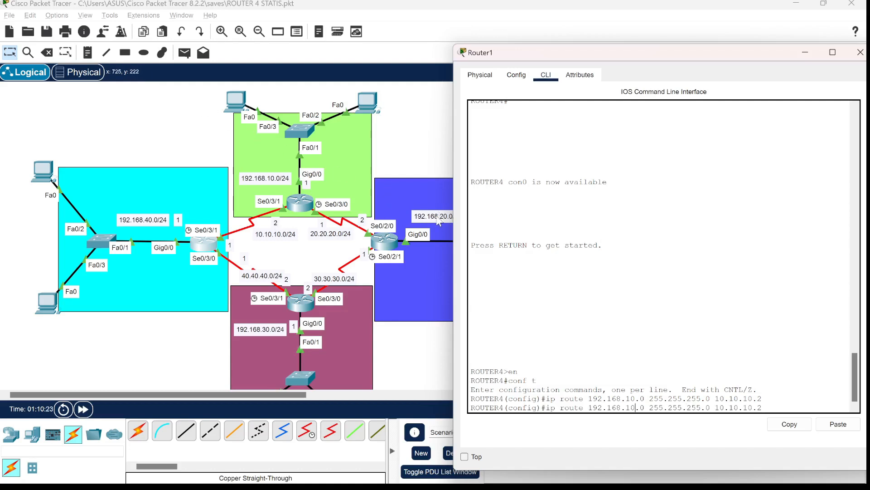
pyautogui.press('BackSpace')
pyautogui.write('2')
pyautogui.press('Return')
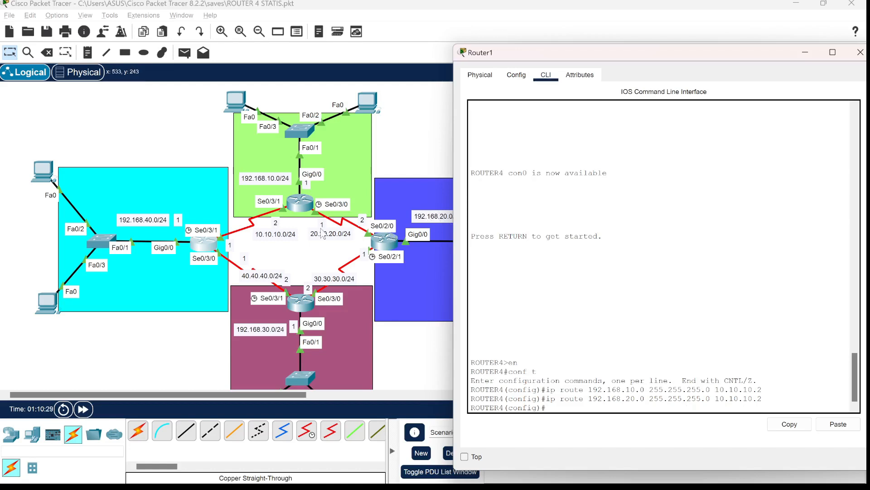
# Add a static route on Router1 to 20.20.20.0 with mask 255.255.255.0 via next hop 10.10.10.2
pyautogui.press('Up')
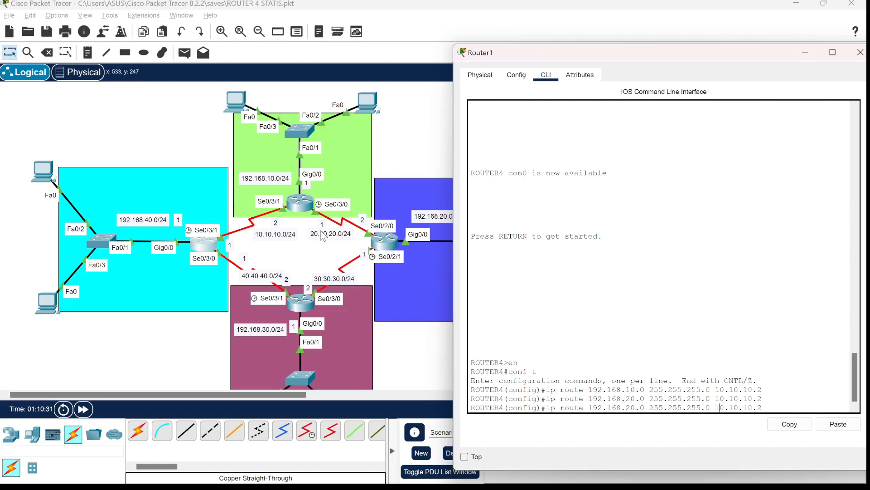
pyautogui.press('BackSpace')
pyautogui.press('BackSpace')
pyautogui.press('BackSpace')
pyautogui.press('BackSpace')
pyautogui.press('BackSpace')
pyautogui.press('BackSpace')
pyautogui.press('BackSpace')
pyautogui.press('BackSpace')
pyautogui.press('BackSpace')
pyautogui.press('BackSpace')
pyautogui.press('BackSpace')
pyautogui.press('BackSpace')
pyautogui.write('20.20.20.')
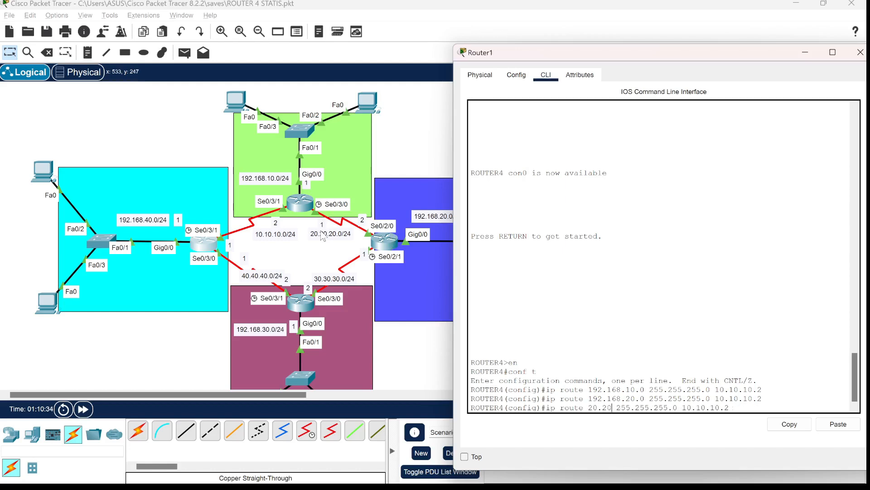
pyautogui.write('0')
pyautogui.press('Return')
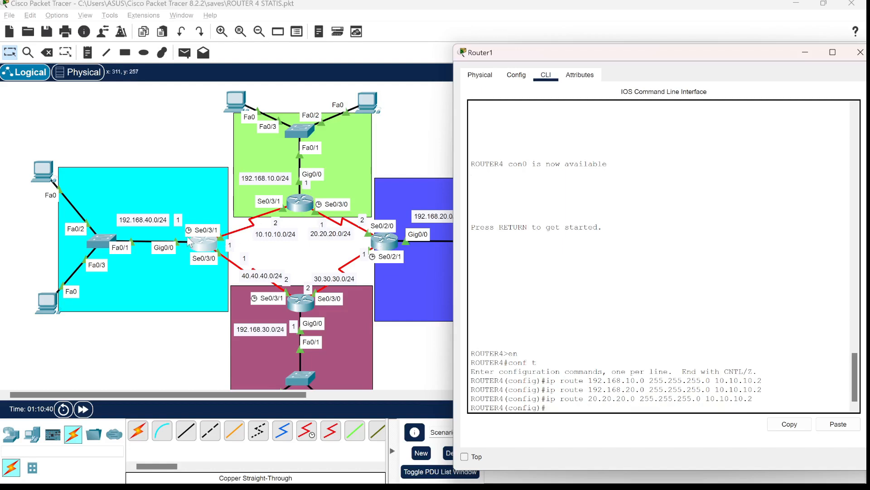
# Add a static route on Router1 to 192.168.30.0 with mask 255.255.255.0 via next hop 40.40.40.2, and close the router's window
pyautogui.scroll(-2, 291, 292)
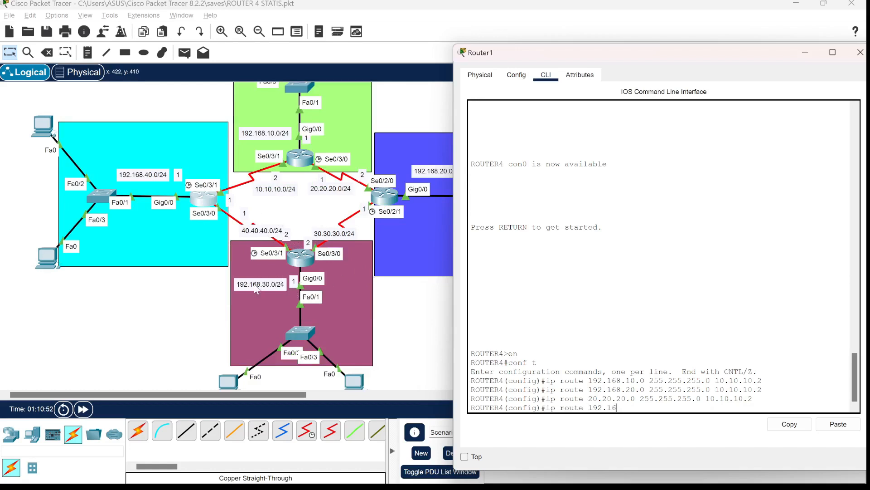
pyautogui.write('8.30.0 255.255.255.0 40.40.40.2')
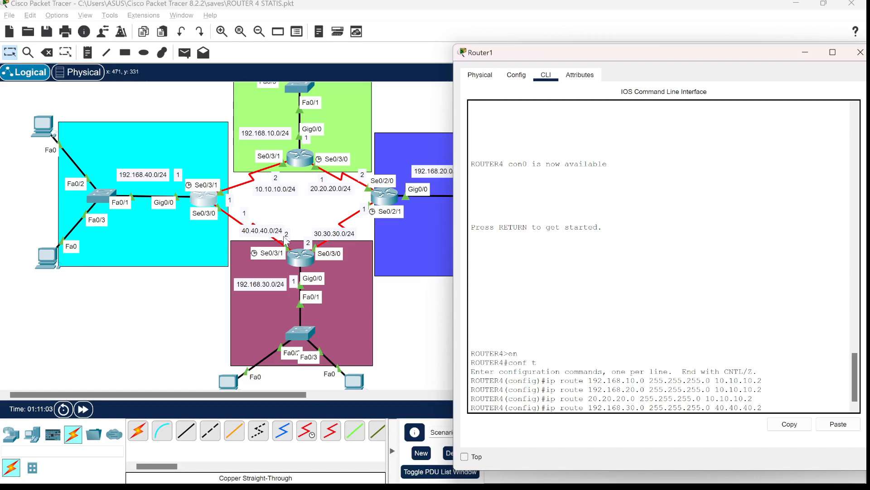
pyautogui.press('Return')
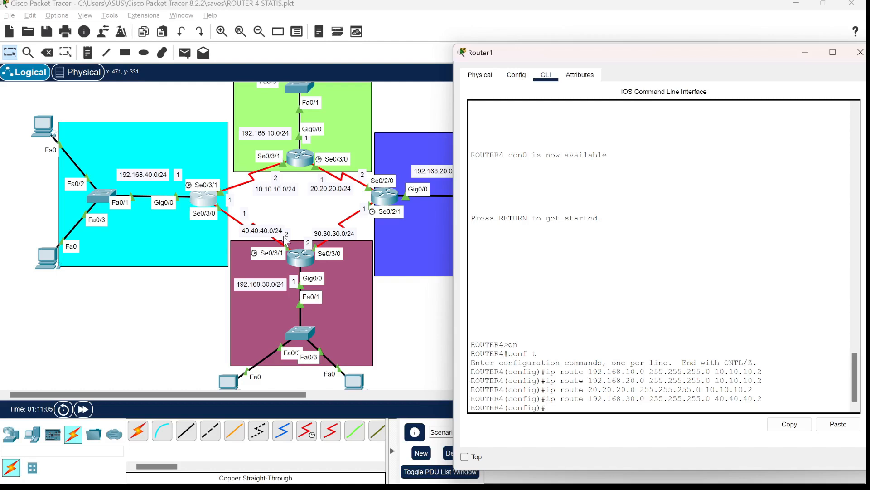
pyautogui.click(856, 53)
pyautogui.scroll(2, 375, 174)
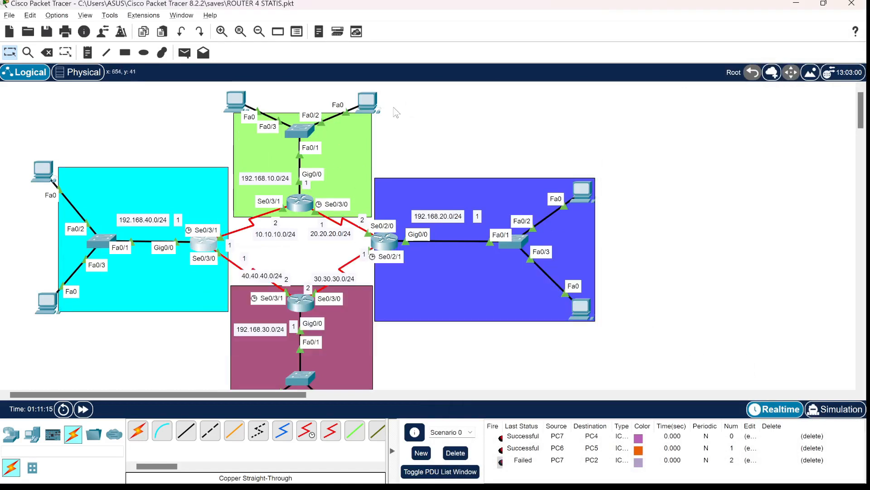
# Reopen Router1's command line, exit to user mode and display its IP routing table with show ip route
pyautogui.click(205, 245)
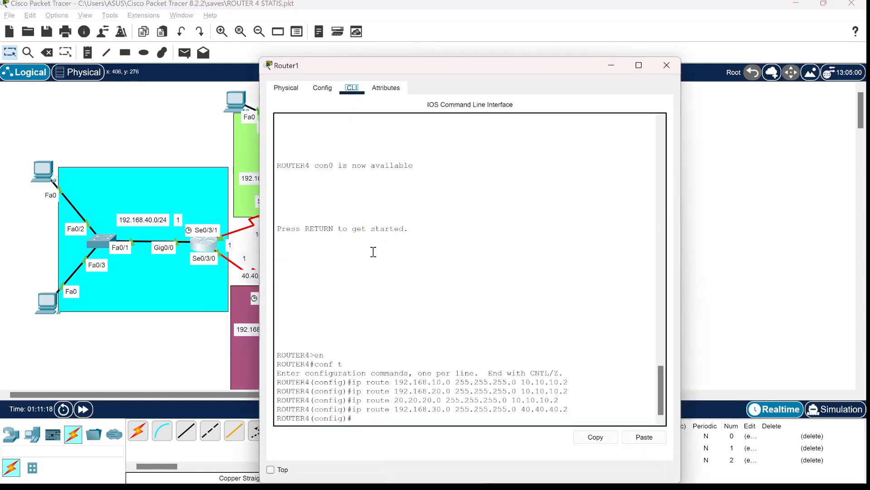
pyautogui.press('Return')
pyautogui.write('exi')
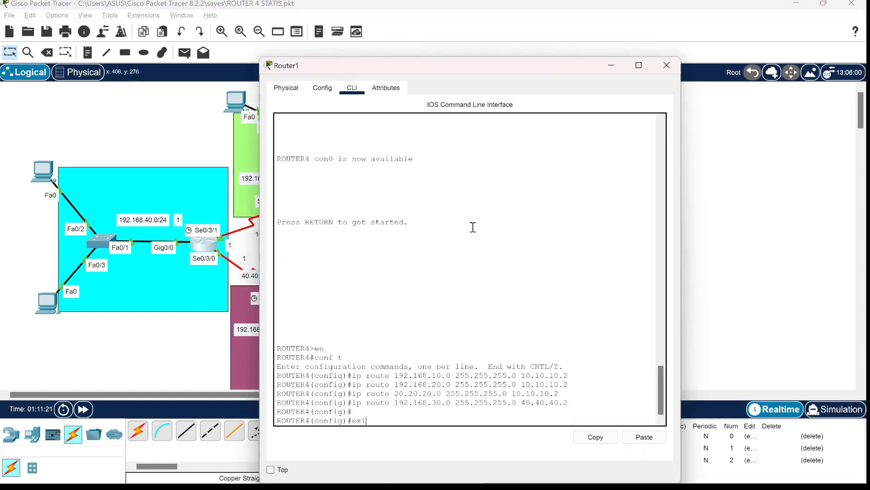
pyautogui.press('Return')
pyautogui.write('exit')
pyautogui.press('Return')
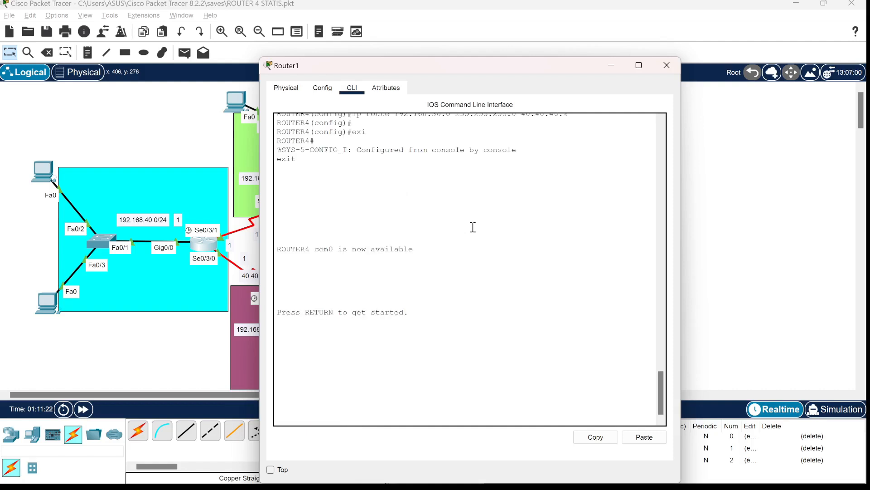
pyautogui.press('Return')
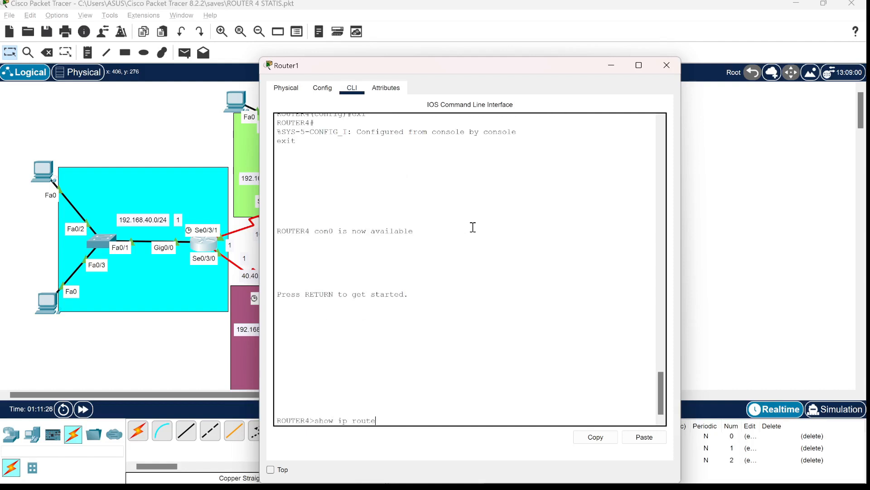
pyautogui.write('show ip route')
pyautogui.press('Return')
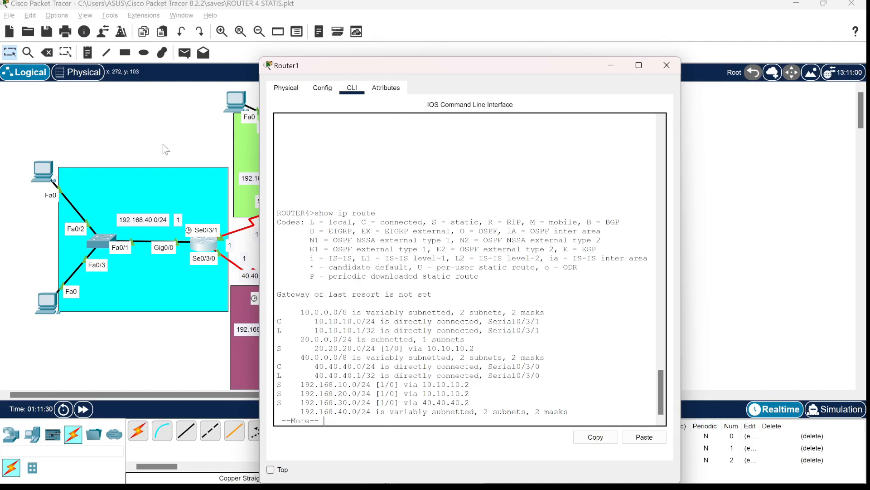
# Inspect Router1's routing table in its own window, resized to show every entry beside the topology, and close it
pyautogui.click(28, 52)
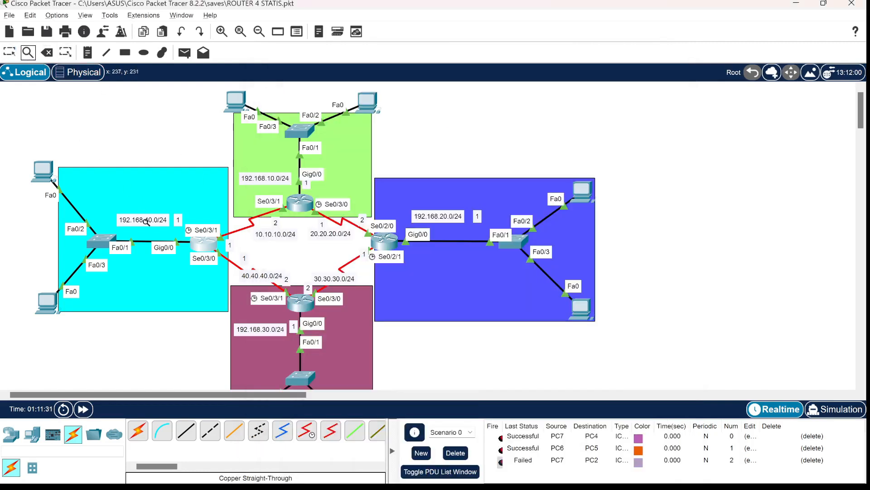
pyautogui.click(204, 245)
pyautogui.click(229, 255)
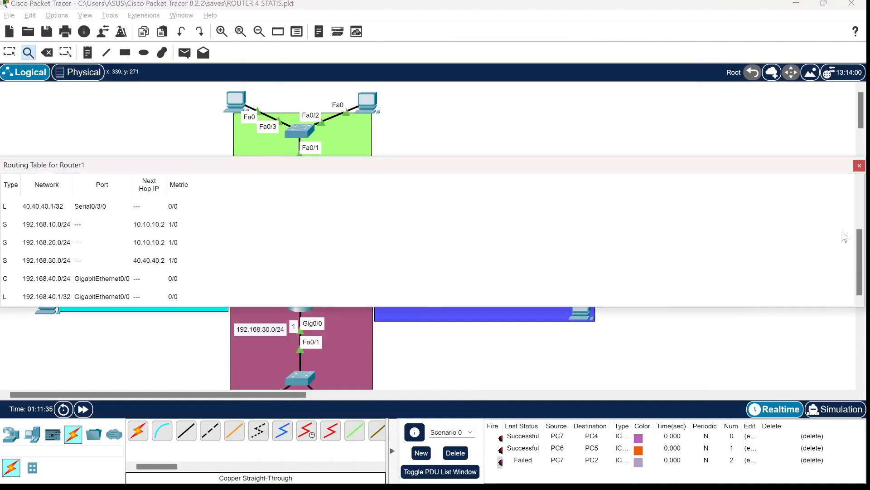
pyautogui.moveTo(862, 218); pyautogui.dragTo(356, 216)
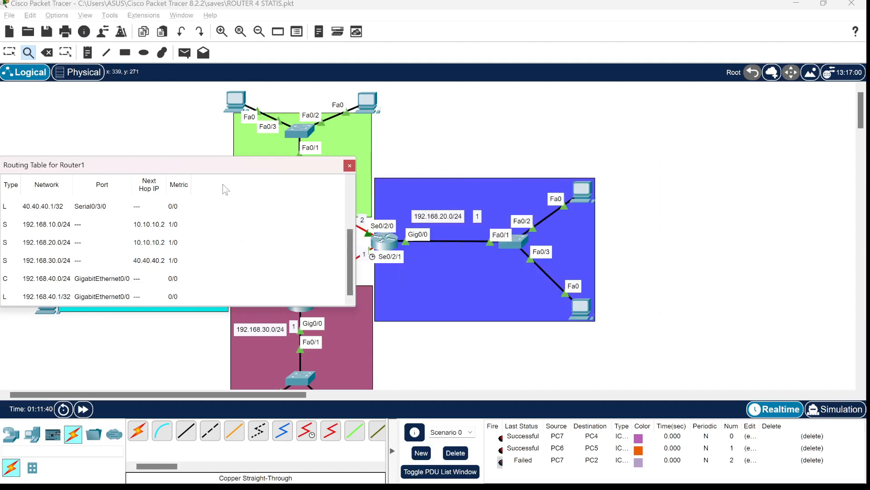
pyautogui.moveTo(224, 165); pyautogui.dragTo(529, 133)
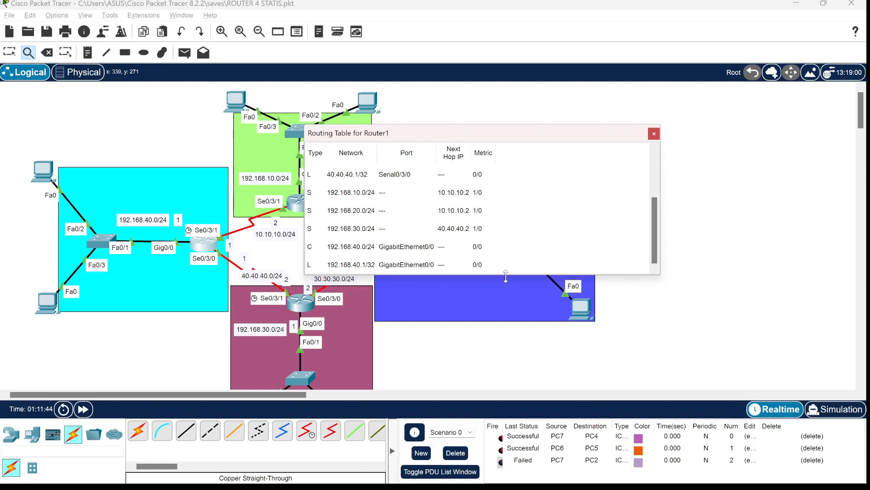
pyautogui.moveTo(505, 274); pyautogui.dragTo(519, 362)
pyautogui.moveTo(435, 136); pyautogui.dragTo(537, 133)
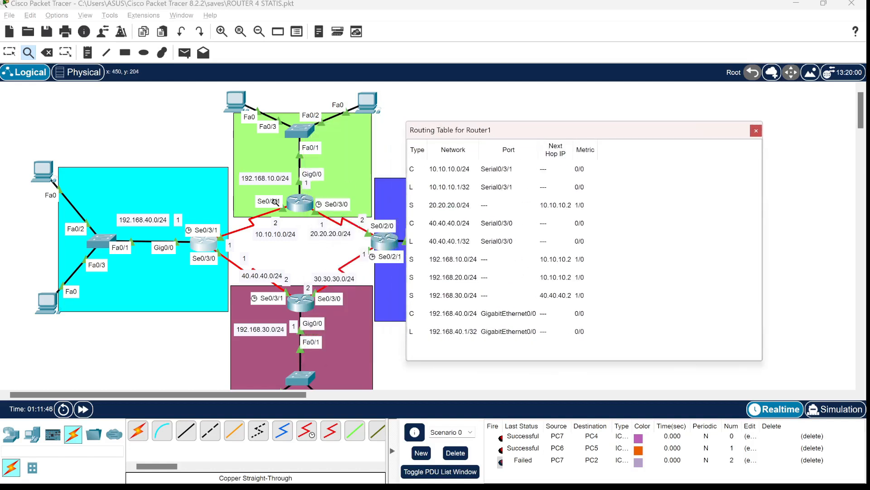
pyautogui.click(755, 131)
# On the router of the 192.168.10.0 network, exit to user mode, display the routing table with show ip route and close its window
pyautogui.click(297, 206)
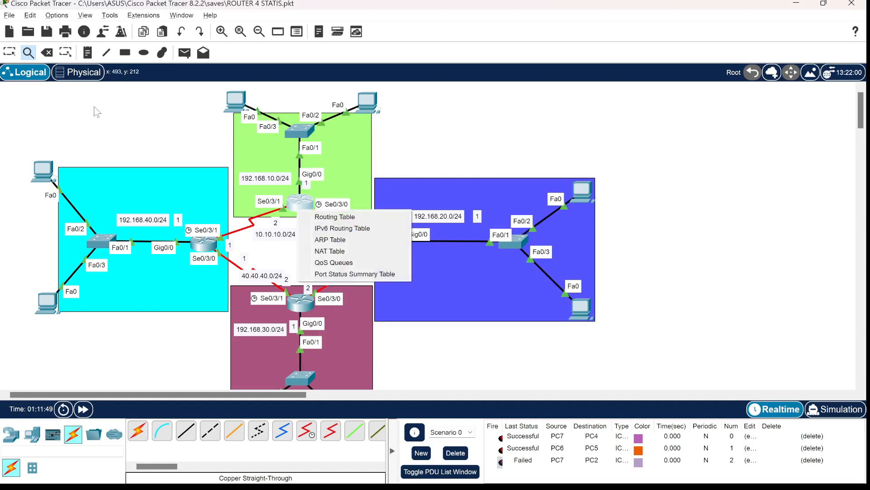
pyautogui.click(11, 55)
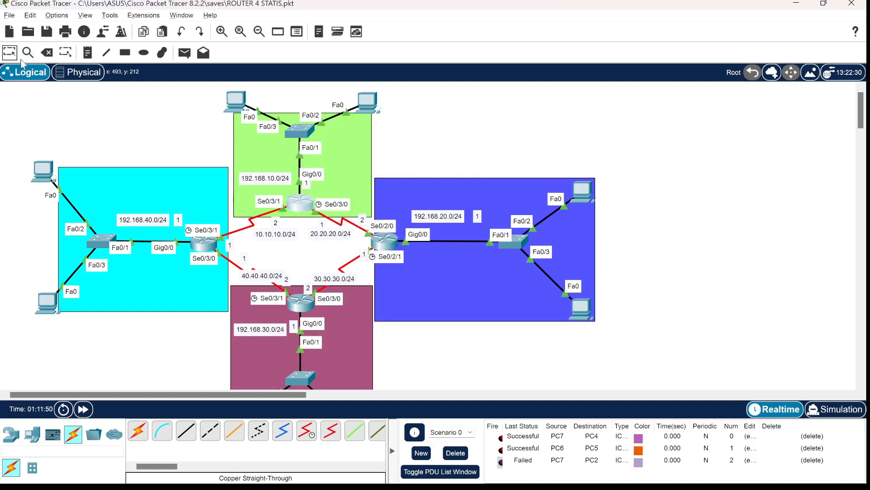
pyautogui.click(299, 208)
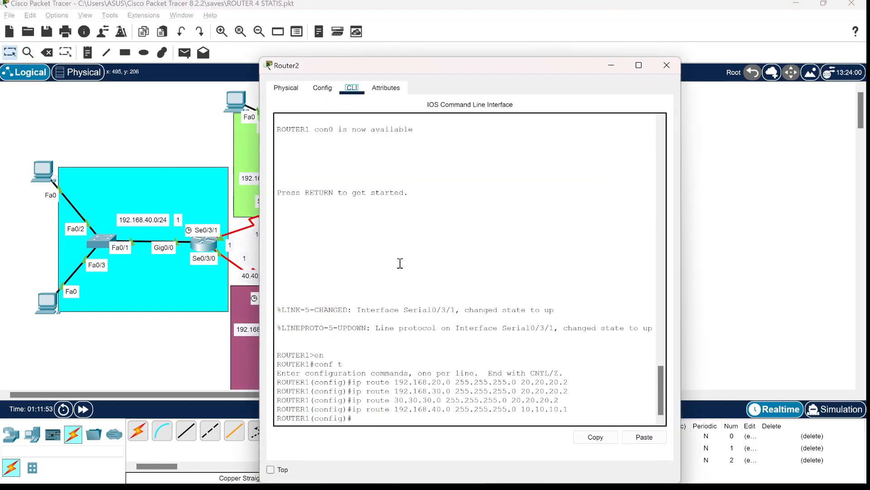
pyautogui.press('Return')
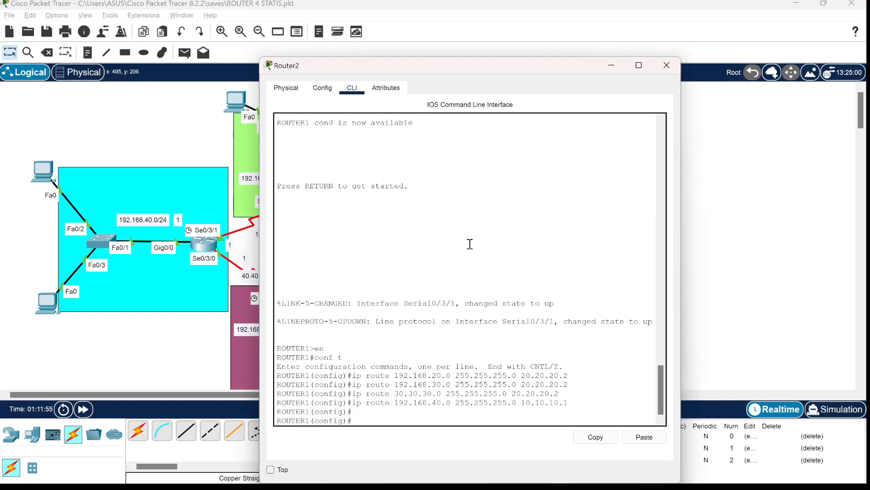
pyautogui.write('exit')
pyautogui.press('Return')
pyautogui.write('exit')
pyautogui.press('Return')
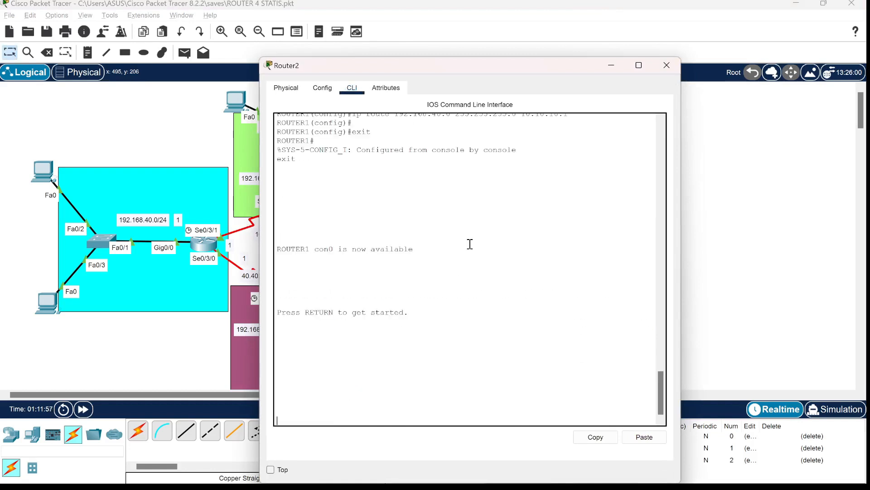
pyautogui.press('Return')
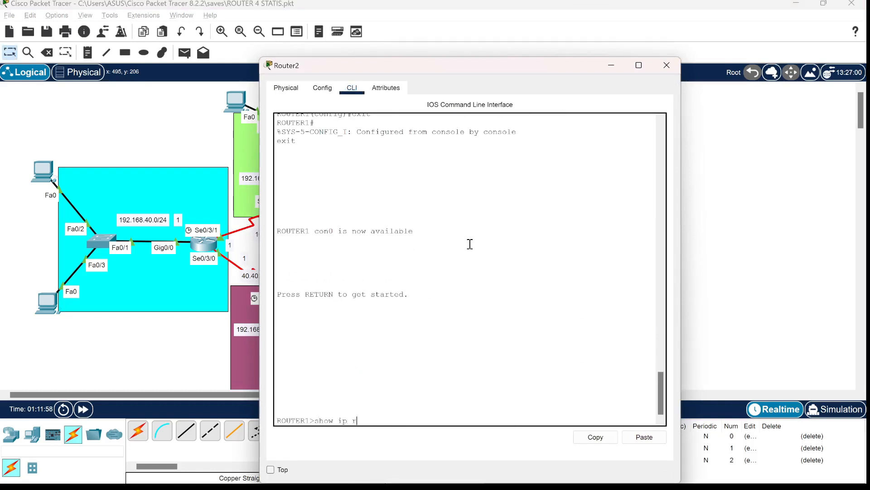
pyautogui.write('show ip route')
pyautogui.press('Return')
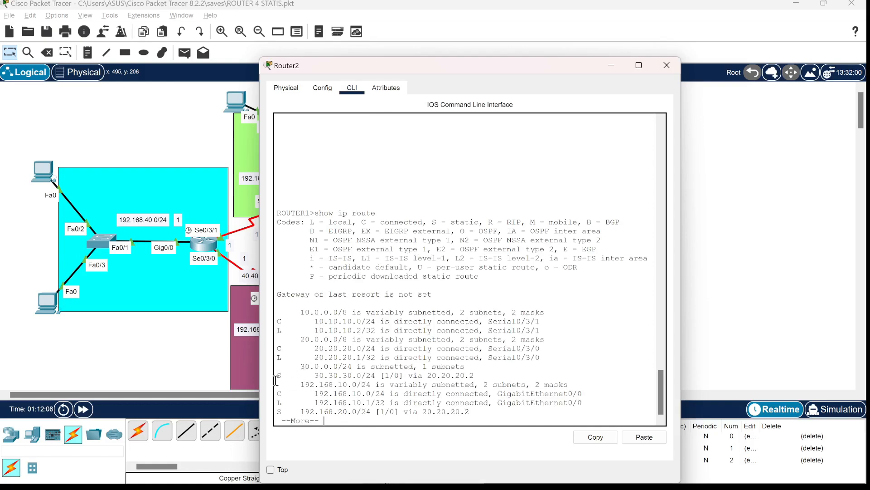
pyautogui.click(678, 65)
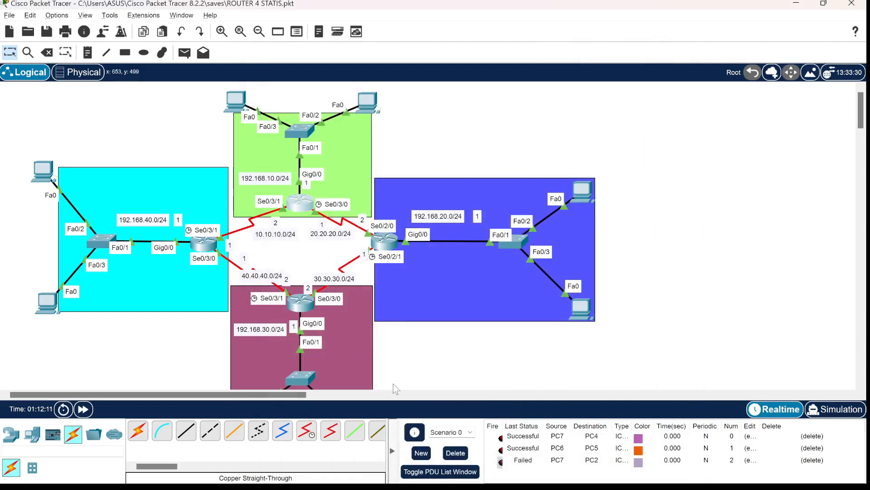
# Delete the old PDU test entries and send a simple PDU from PC0 in the 192.168.40.0 network to PC7 in 192.168.10.0
pyautogui.click(456, 453)
pyautogui.click(184, 53)
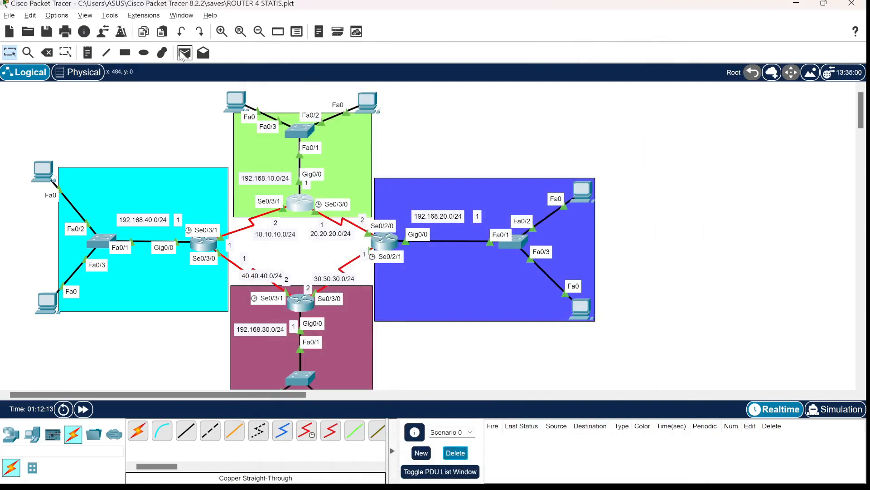
pyautogui.click(47, 174)
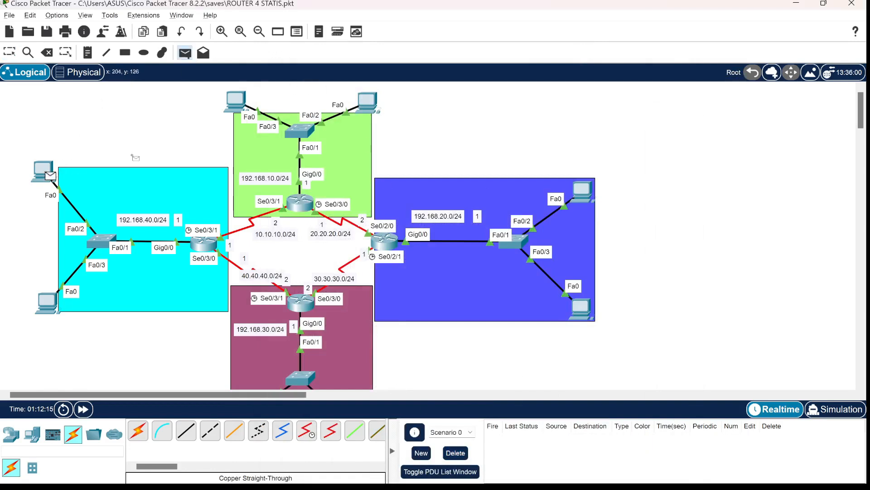
pyautogui.click(235, 102)
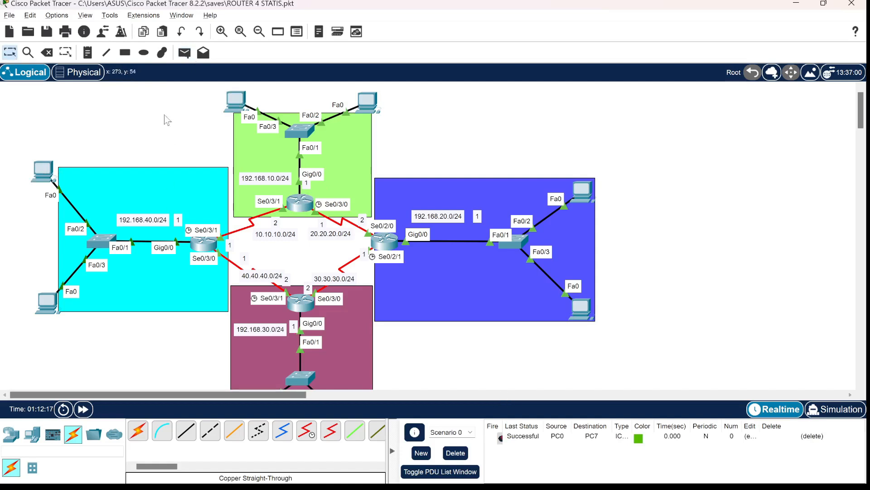
# Send a simple PDU from PC0 in the 192.168.40.0 network to PC4 in the 192.168.20.0 network
pyautogui.click(125, 53)
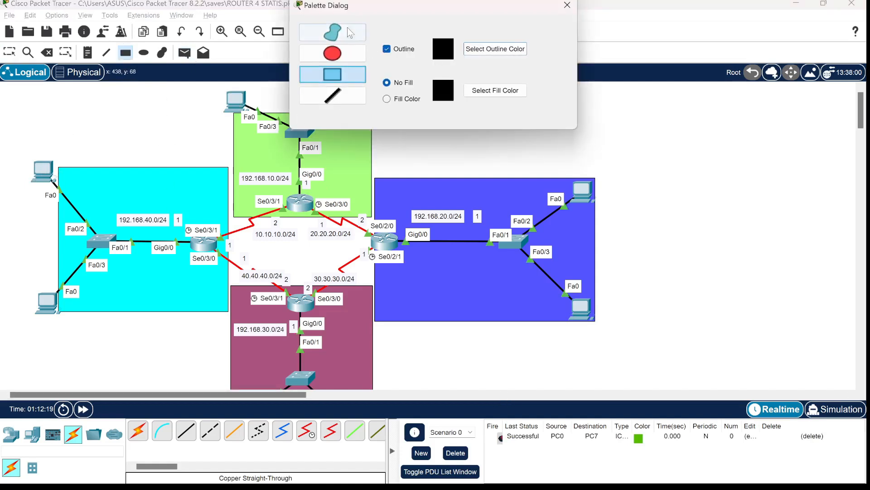
pyautogui.click(567, 5)
pyautogui.click(184, 52)
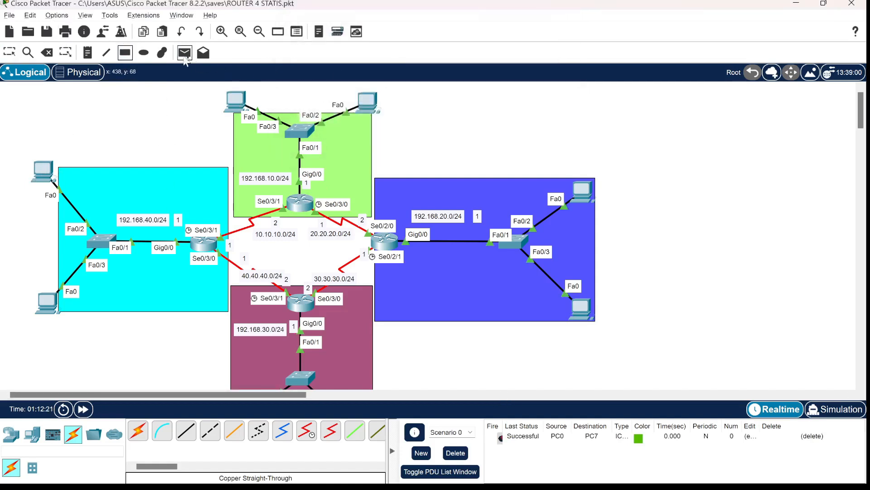
pyautogui.click(47, 174)
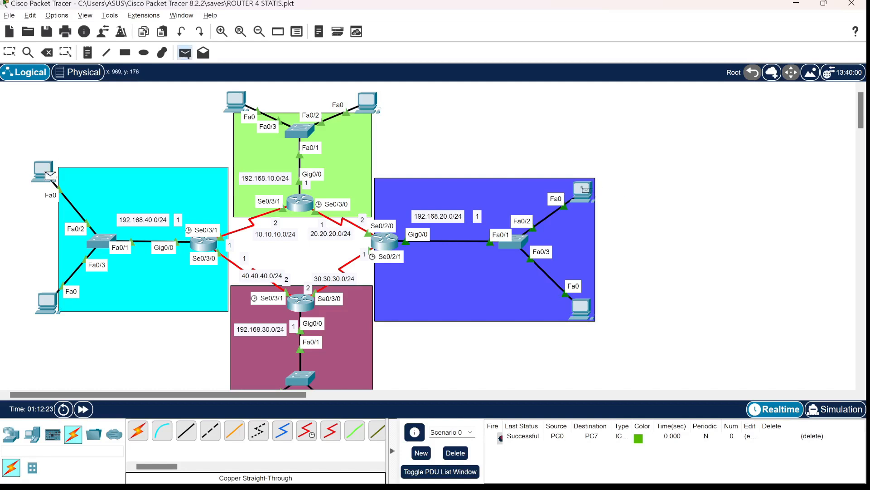
pyautogui.click(584, 189)
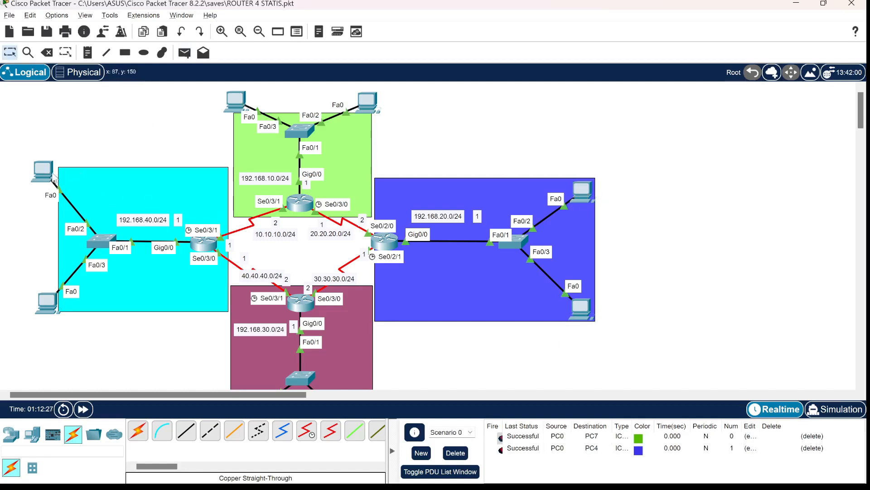
# Send a simple PDU from PC0 in the 192.168.40.0 network to PC3 in the 192.168.30.0 network
pyautogui.click(186, 54)
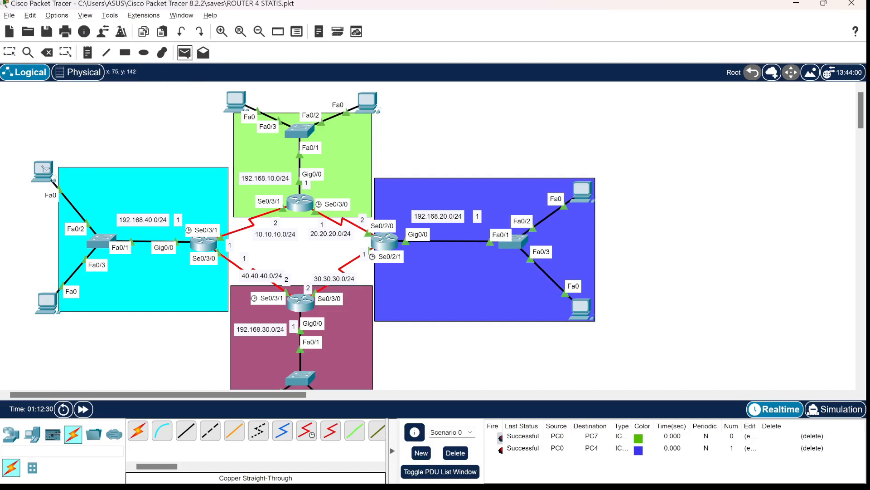
pyautogui.hscroll(3, 335, 372)
pyautogui.scroll(-1, 336, 372)
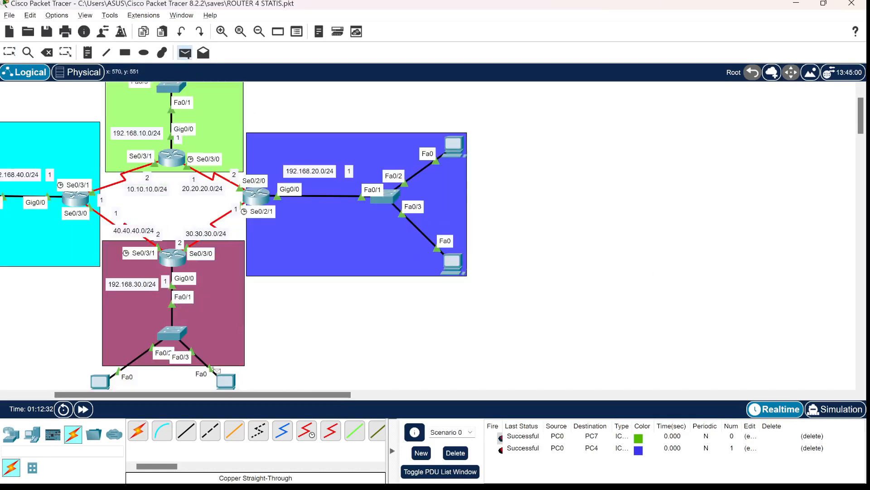
pyautogui.click(225, 381)
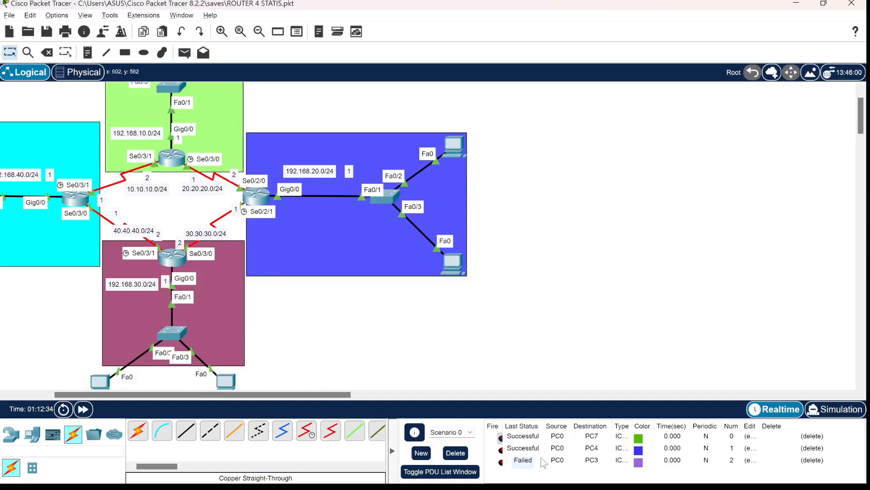
# Fire the PC0-to-PC3 PDU again and send a simple PDU from PC2 in the 192.168.30.0 network to PC6 in 192.168.10.0
pyautogui.click(500, 461)
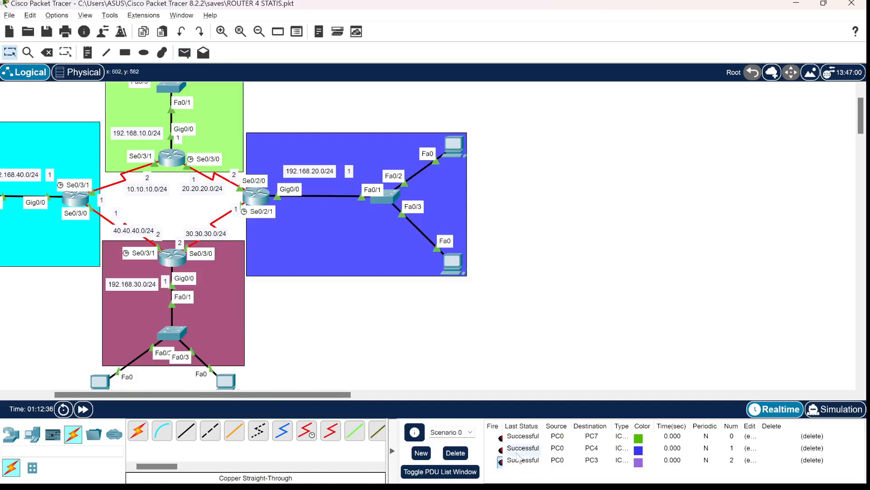
pyautogui.click(184, 53)
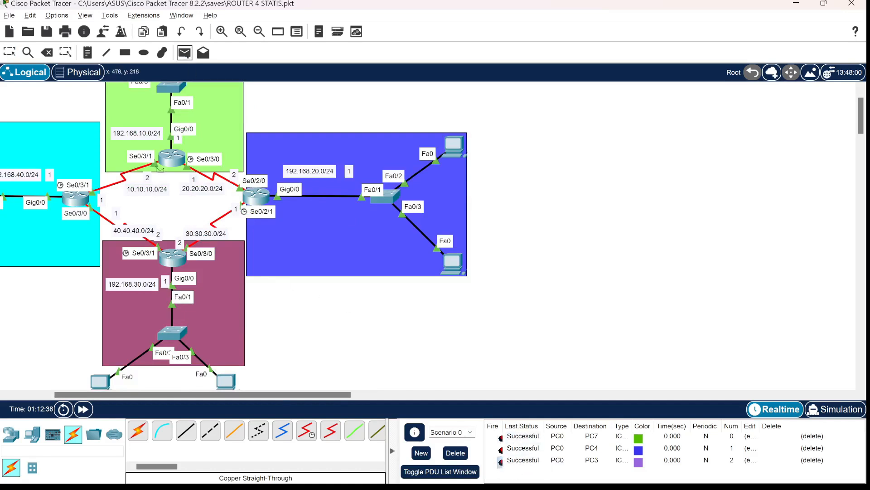
pyautogui.scroll(-1, 159, 170)
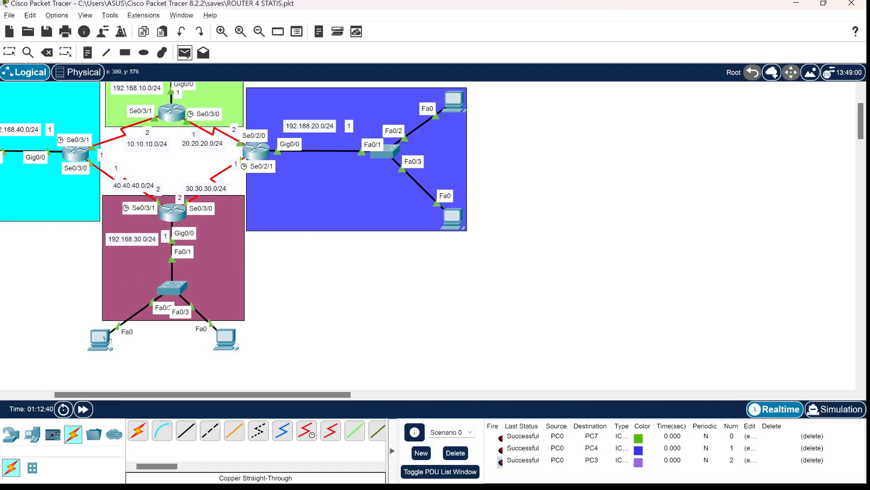
pyautogui.scroll(2, 231, 226)
pyautogui.click(239, 102)
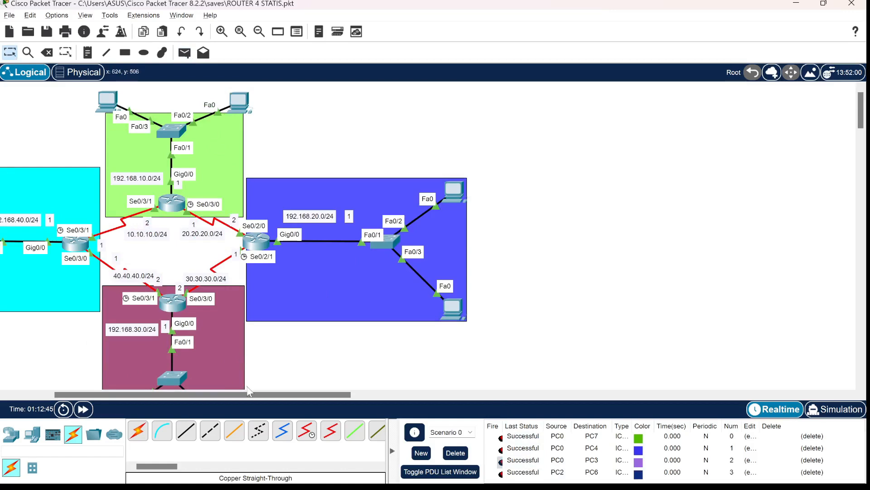
# Open the command prompt of PC0 in the 192.168.40.0 network, move its window off the topology and ping 192.168.10.1
pyautogui.moveTo(248, 393); pyautogui.dragTo(163, 391)
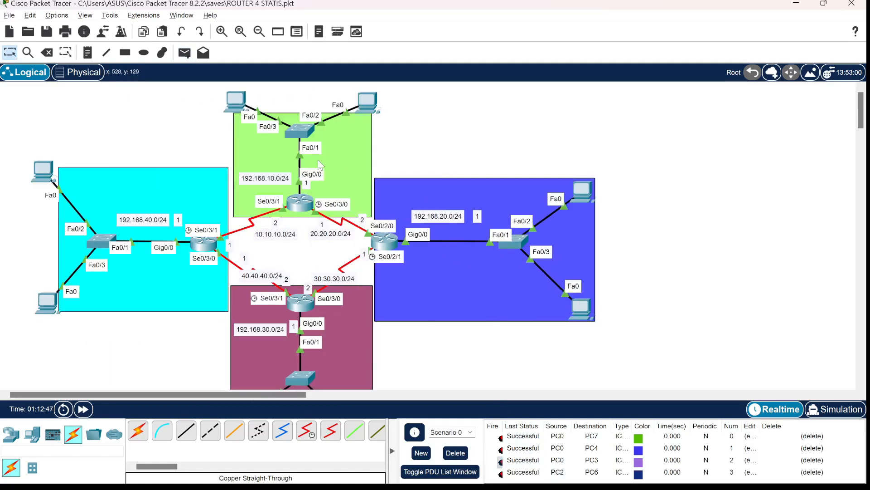
pyautogui.click(43, 170)
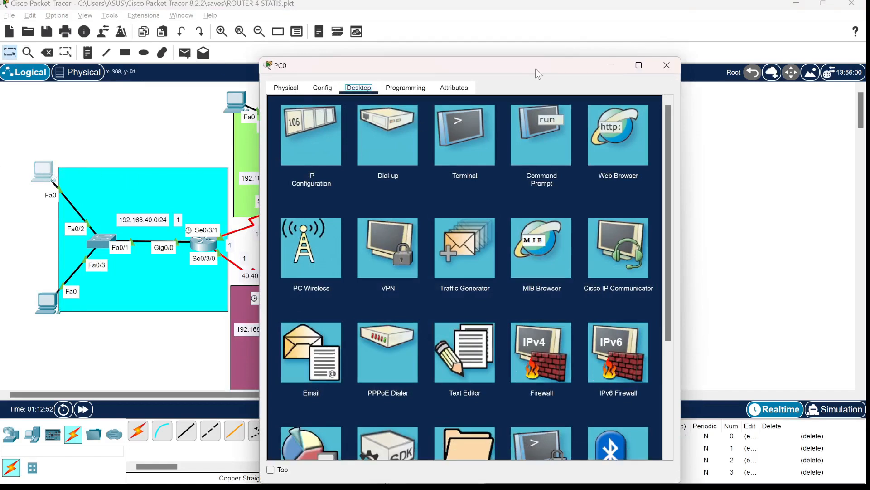
pyautogui.click(548, 139)
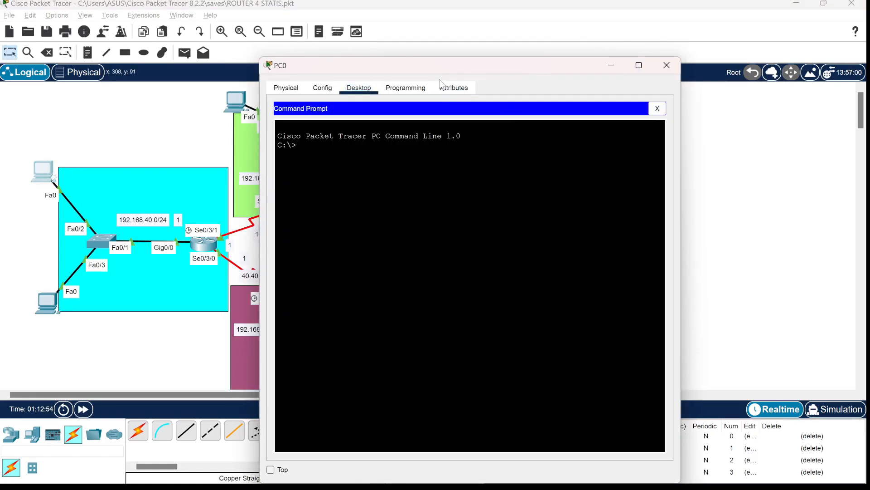
pyautogui.moveTo(436, 72); pyautogui.dragTo(615, 104)
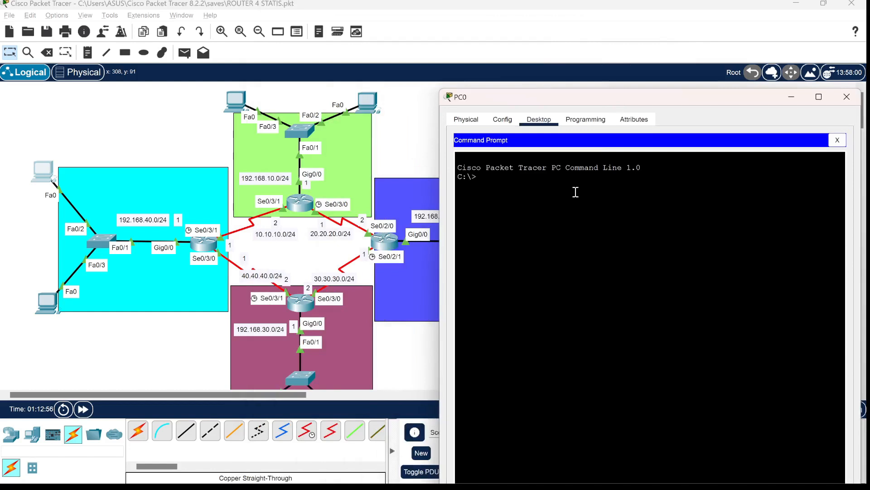
pyautogui.write('ping 192.168.10.1')
pyautogui.press('Return')
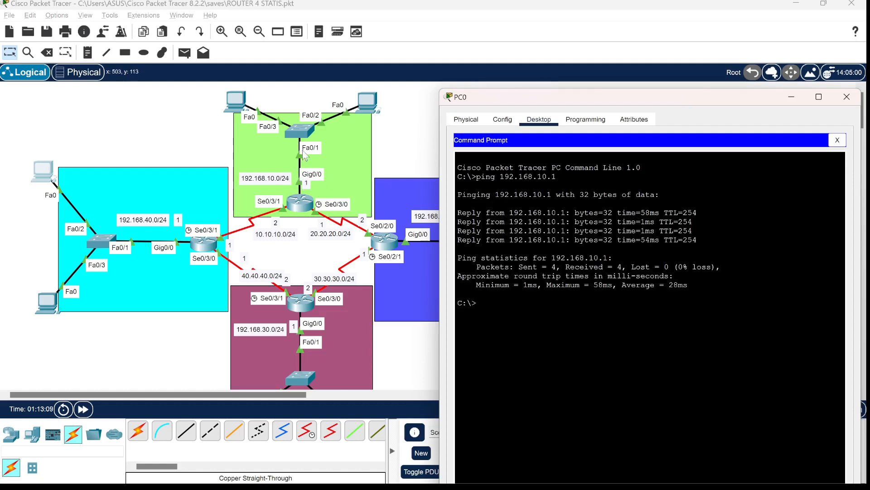
# Ping the gateway 192.168.20.1 from PC0 and interrupt the ping early
pyautogui.press('Up')
pyautogui.press('Return')
pyautogui.hotkey('ctrl', 'c')
# Ping the gateway 192.168.30.1 from PC0 and interrupt the ping after the first replies
pyautogui.press('Up')
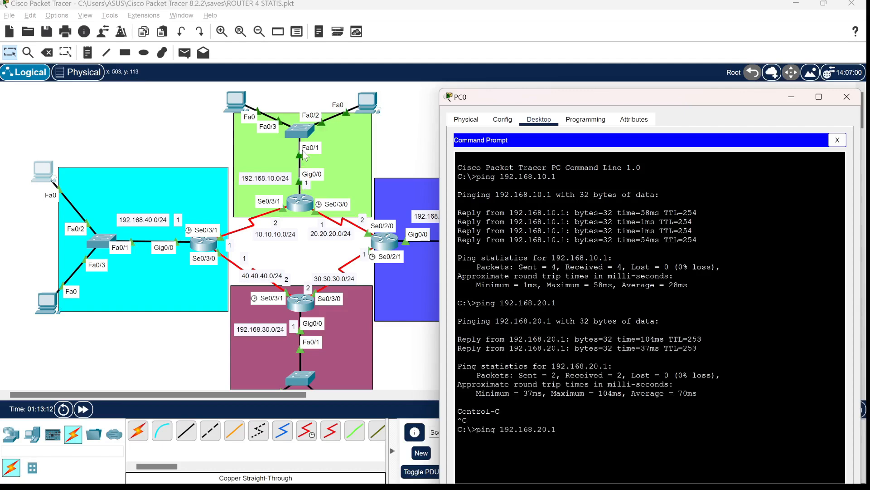
pyautogui.press('Left')
pyautogui.press('Left')
pyautogui.press('Left')
pyautogui.press('BackSpace')
pyautogui.write('3')
pyautogui.press('Return')
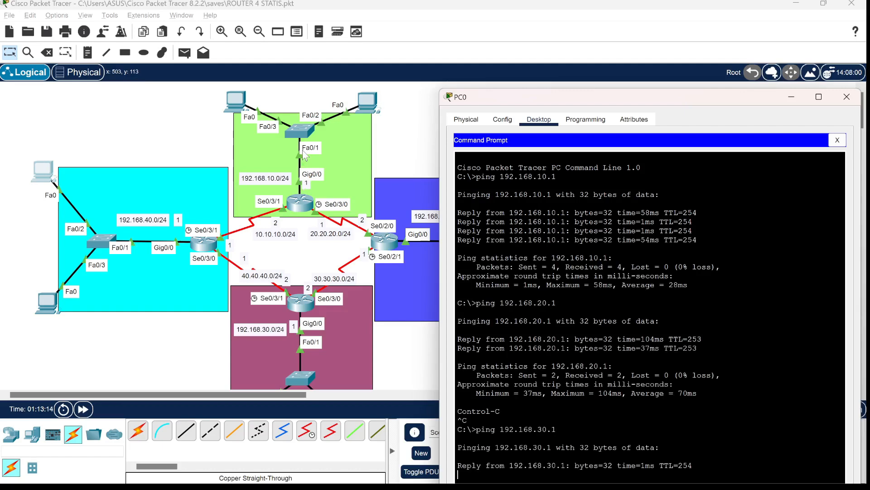
pyautogui.hotkey('ctrl', 'c')
# Ping PC0's own gateway 192.168.40.1 from its command prompt
pyautogui.press('Up')
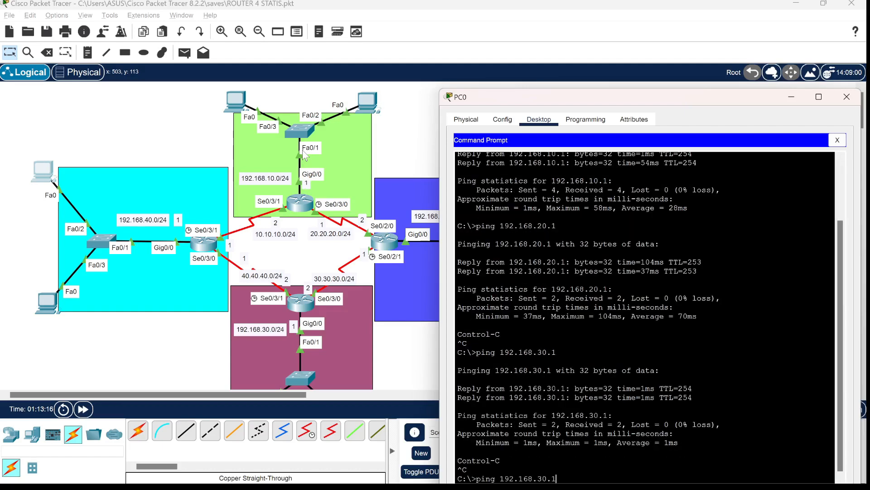
pyautogui.write('40.1')
pyautogui.press('Return')
pyautogui.scroll(-2, 303, 150)
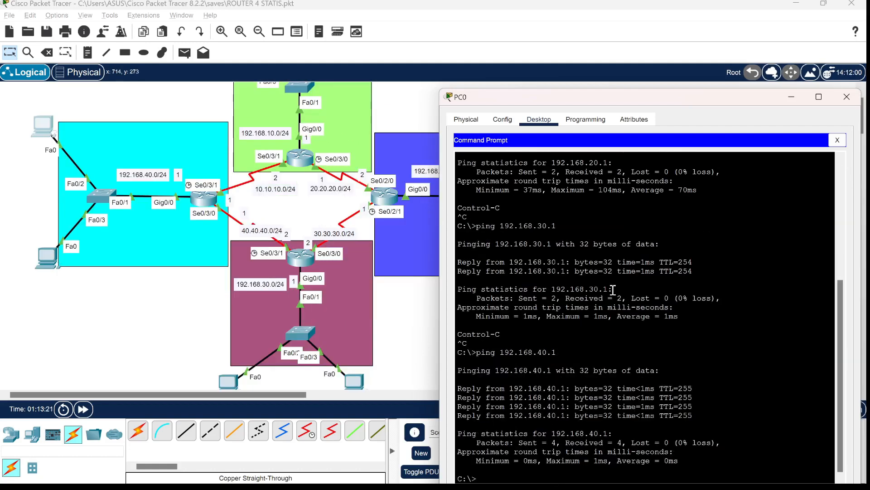
# Ping the host 192.168.10.2 from PC0 and interrupt the ping after the first replies
pyautogui.press('Return')
pyautogui.press('Up')
pyautogui.press('Up')
pyautogui.press('Up')
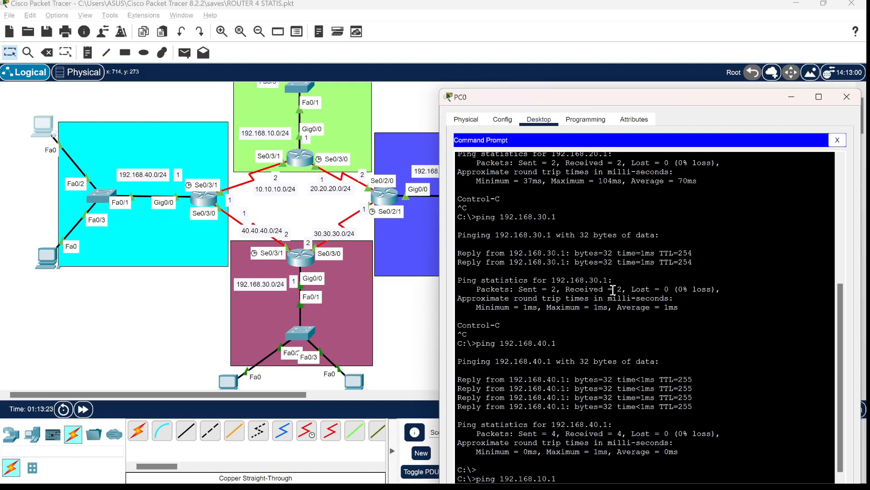
pyautogui.press('BackSpace')
pyautogui.write('2')
pyautogui.press('Return')
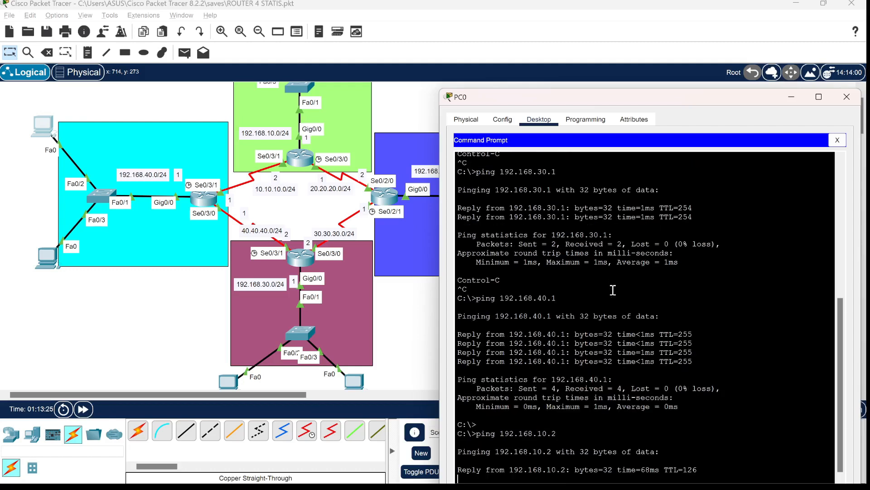
pyautogui.hotkey('ctrl', 'c')
# Ping the host 192.168.20.2 from PC0 and interrupt the ping after the first replies
pyautogui.press('Up')
pyautogui.press('Up')
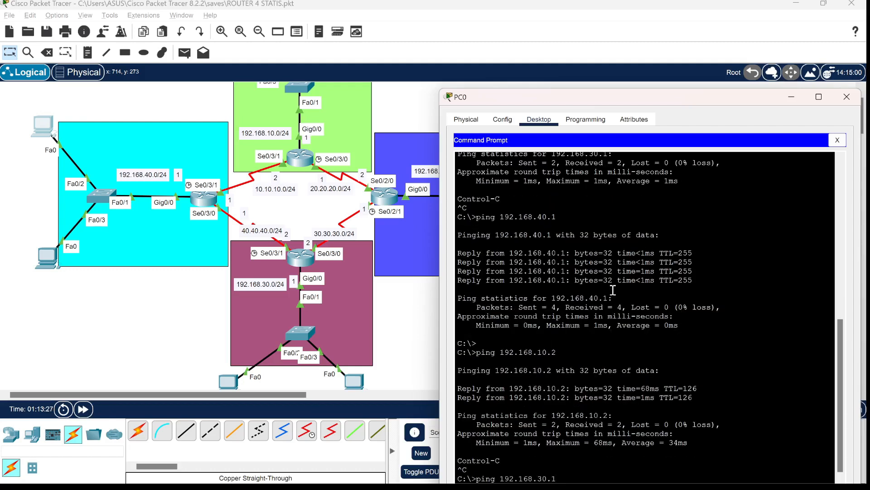
pyautogui.press('Return')
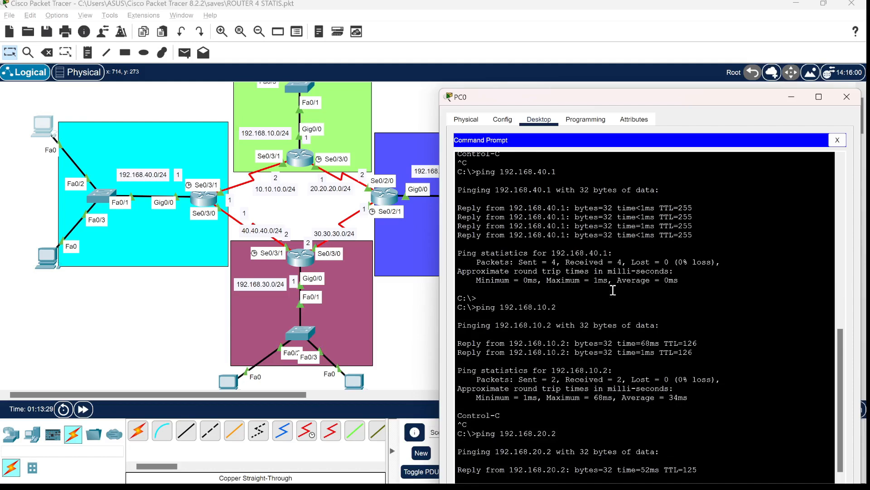
pyautogui.hotkey('ctrl', 'c')
# Ping the host 192.168.30.2 from PC0 and interrupt the ping after the first replies
pyautogui.press('Up')
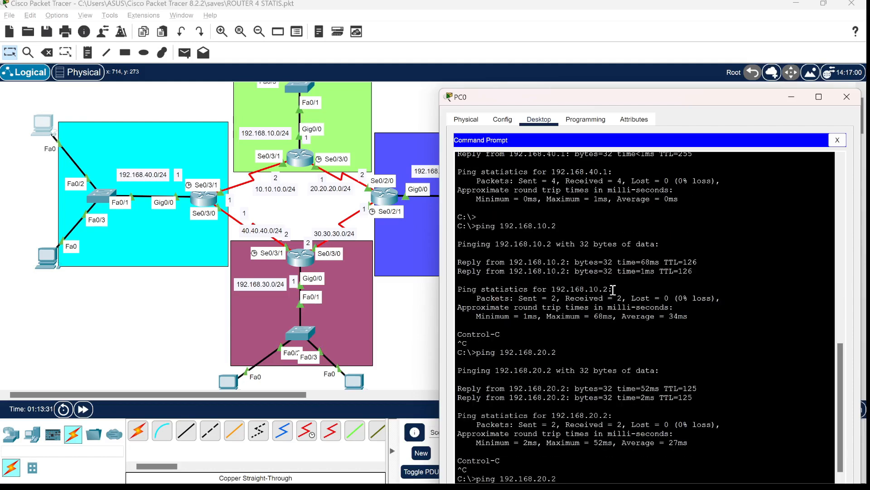
pyautogui.press('BackSpace')
pyautogui.press('BackSpace')
pyautogui.press('Return')
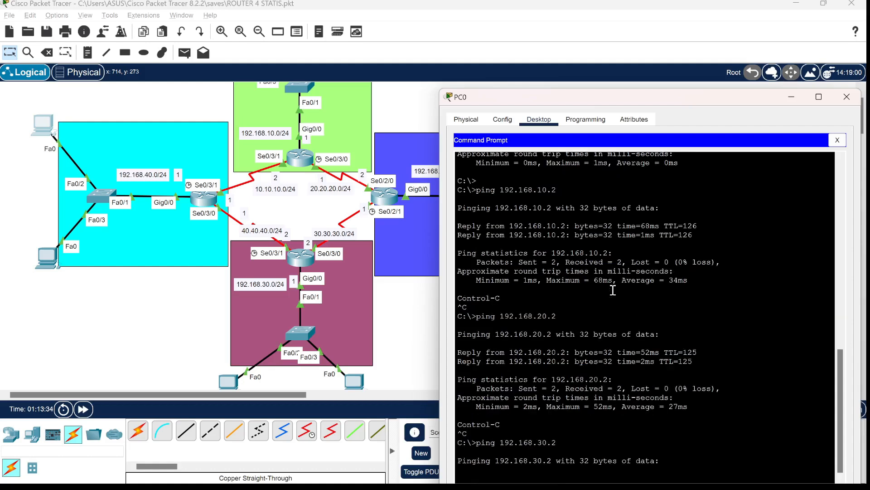
pyautogui.hotkey('ctrl', 'c')
# Ping 192.168.40.2 from PC0, then close its command prompt and device window
pyautogui.press('Up')
pyautogui.press('Up')
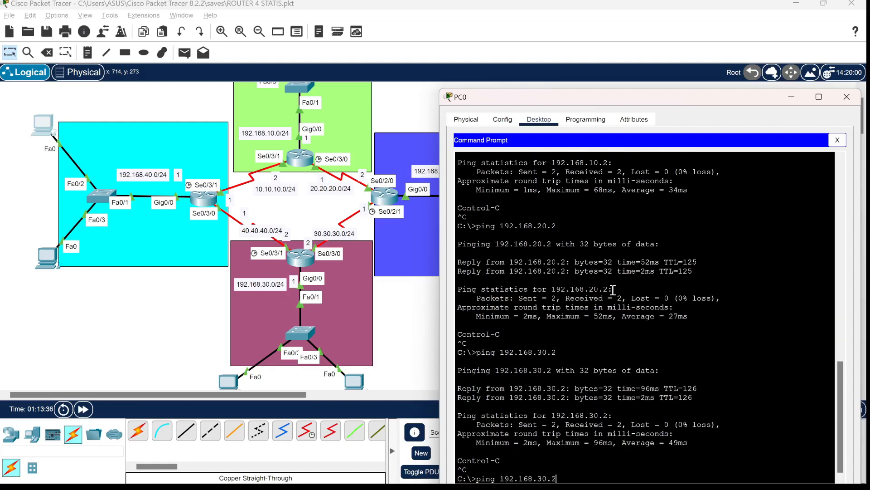
pyautogui.press('BackSpace')
pyautogui.press('BackSpace')
pyautogui.press('BackSpace')
pyautogui.press('BackSpace')
pyautogui.write('40')
pyautogui.press('Return')
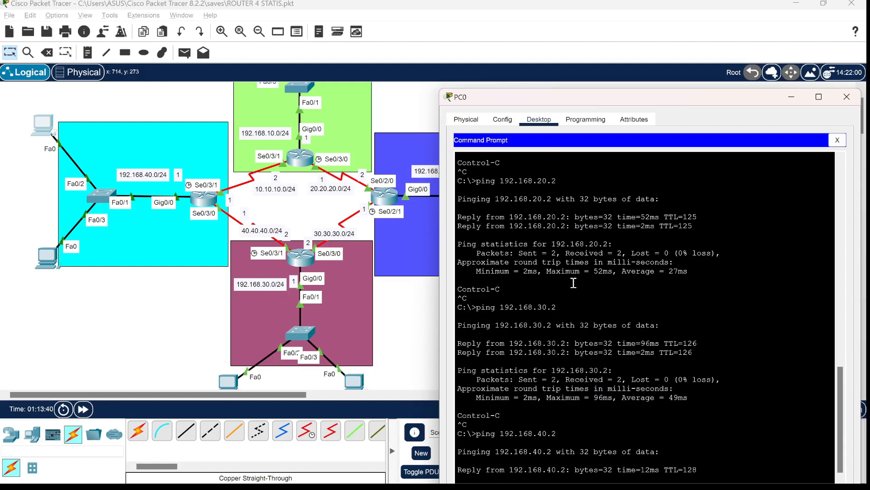
pyautogui.click(837, 141)
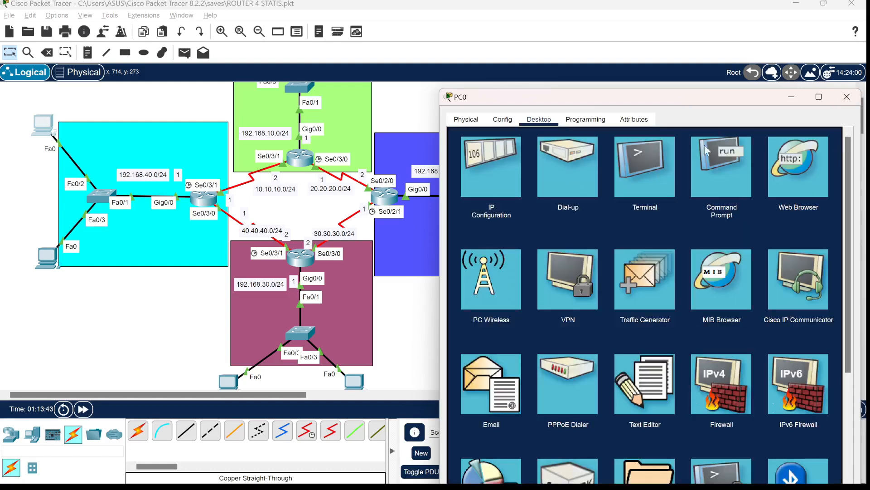
pyautogui.click(849, 102)
pyautogui.scroll(2, 396, 187)
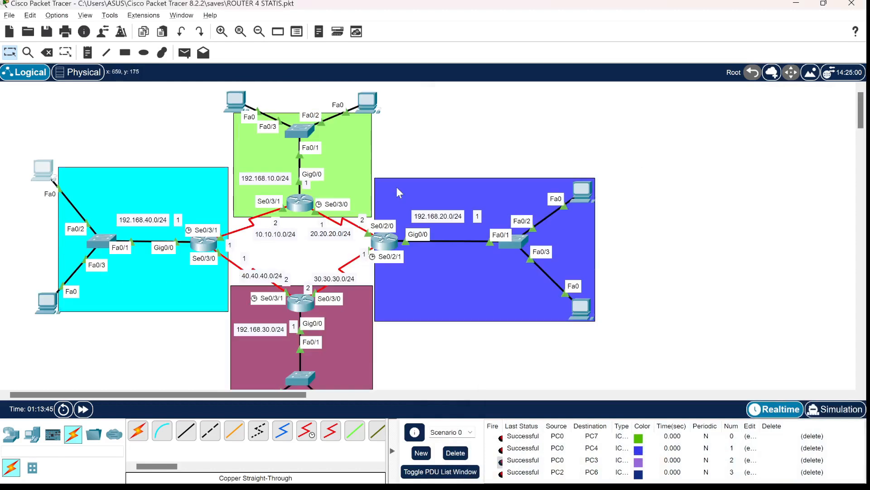